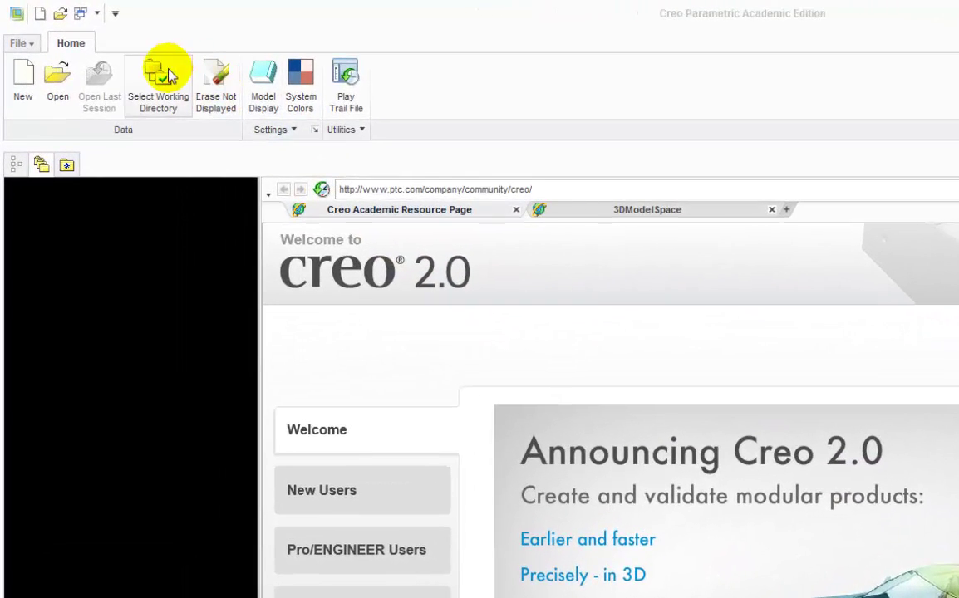
Set the working directory to the M8 Bolt folder on the Desktop
click(129, 60)
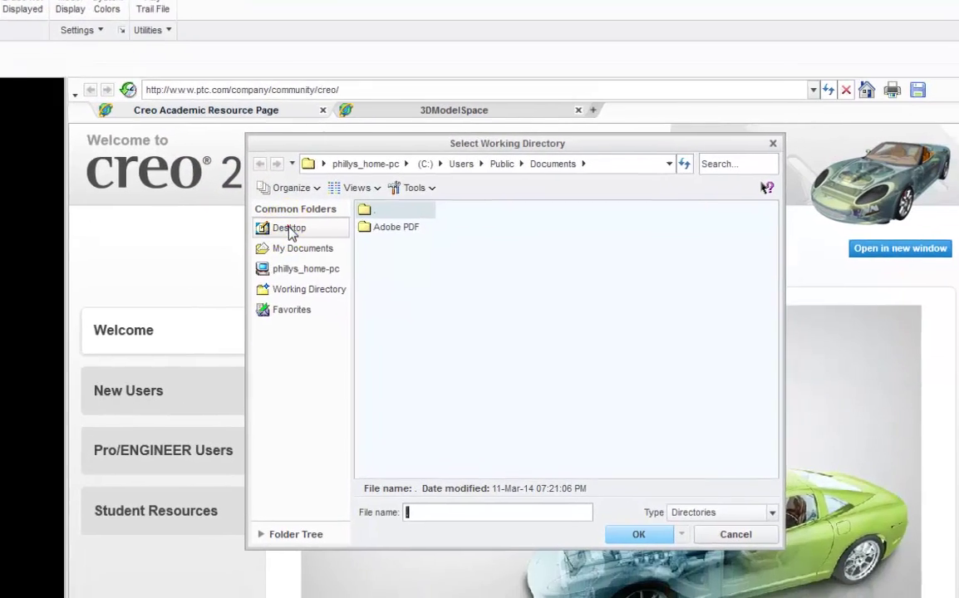
click(289, 229)
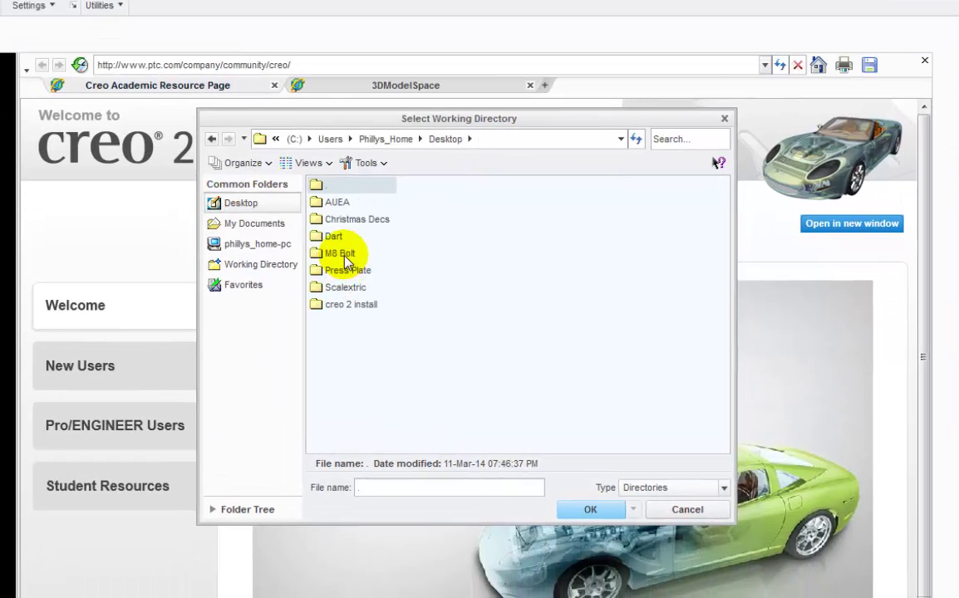
click(342, 254)
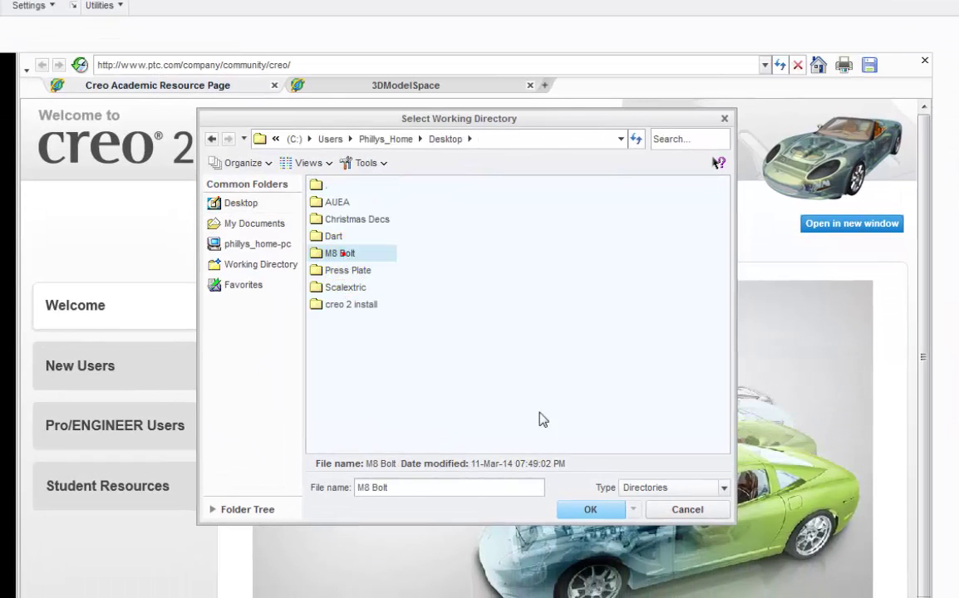
click(592, 510)
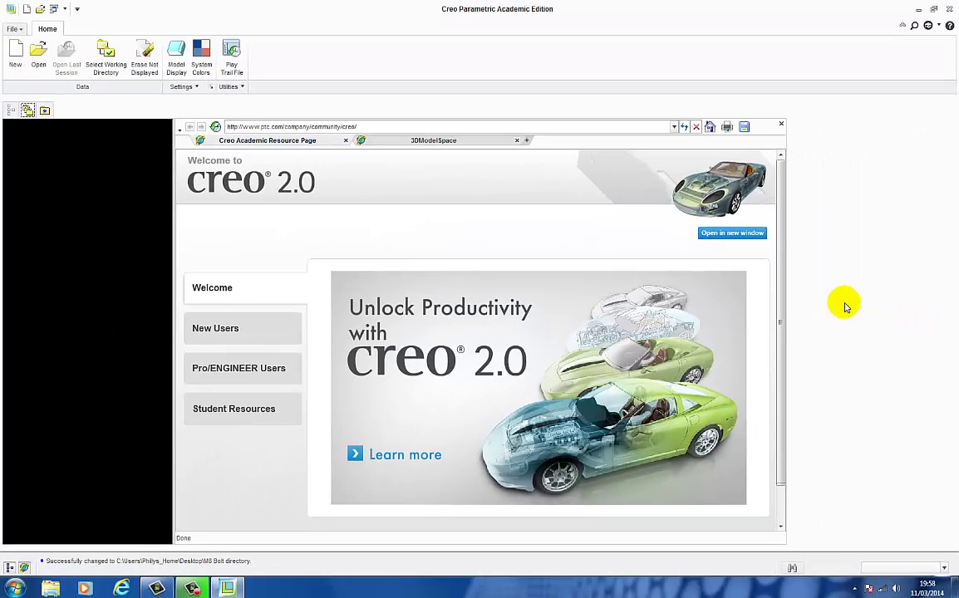
Create a new solid part named M8_bolt using the default template
click(15, 52)
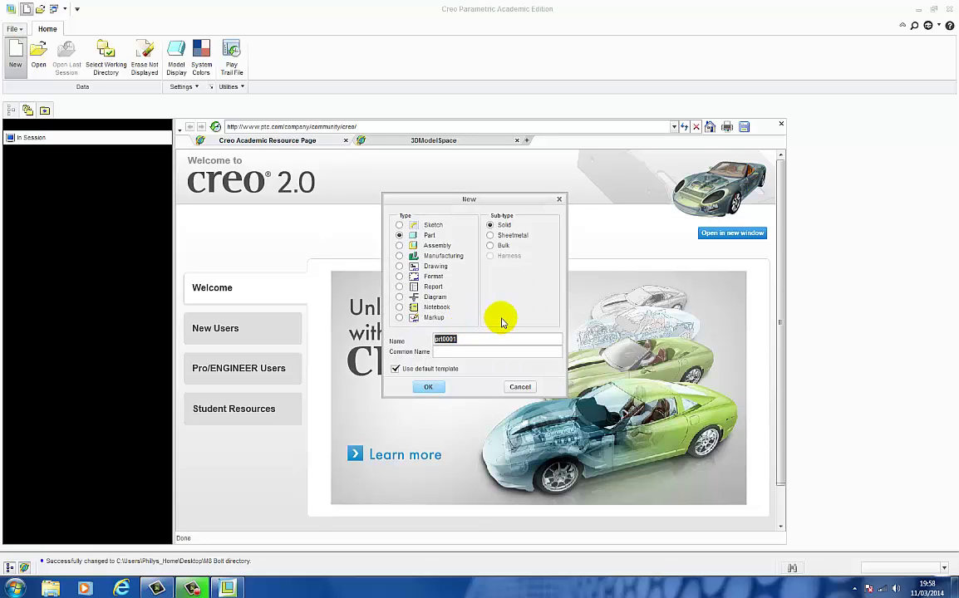
text(M8_bolt)
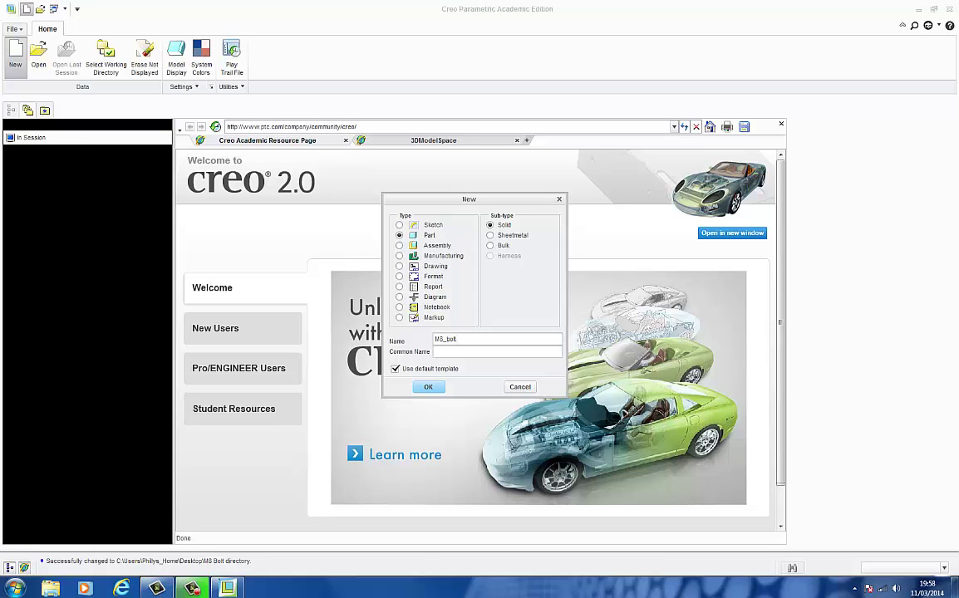
click(428, 386)
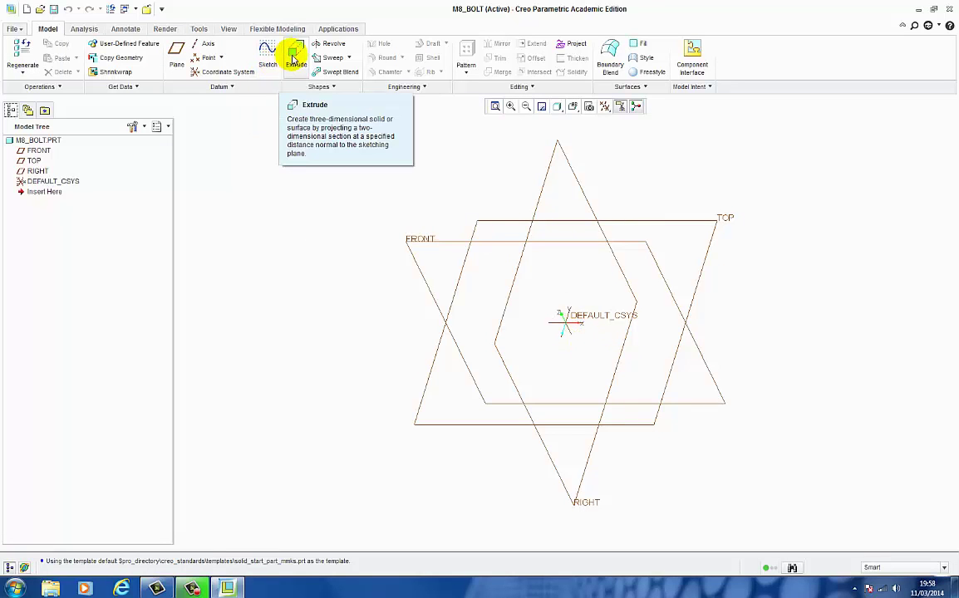
Start an Extrude feature and open its internal sketch on the RIGHT datum plane
click(295, 57)
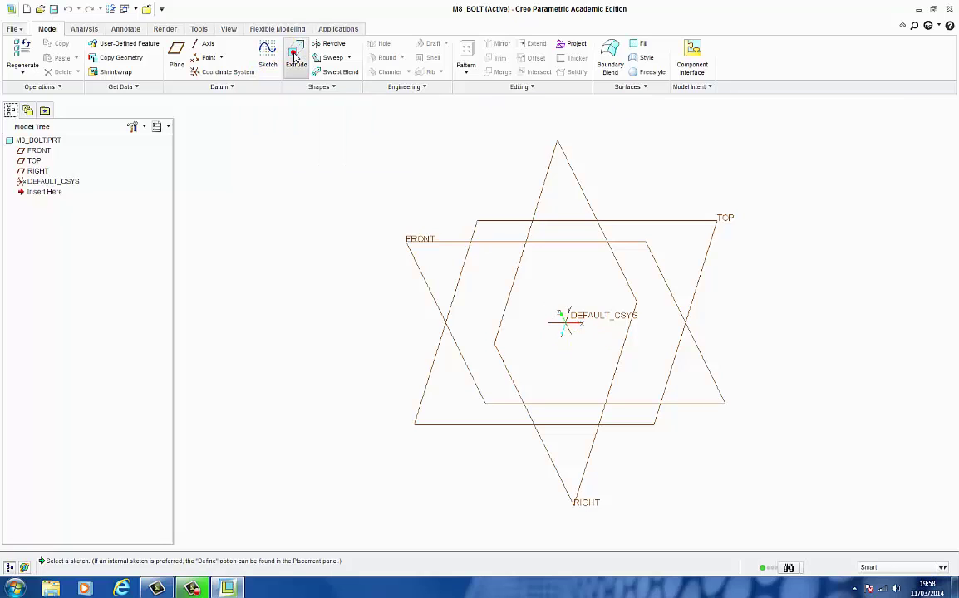
click(545, 181)
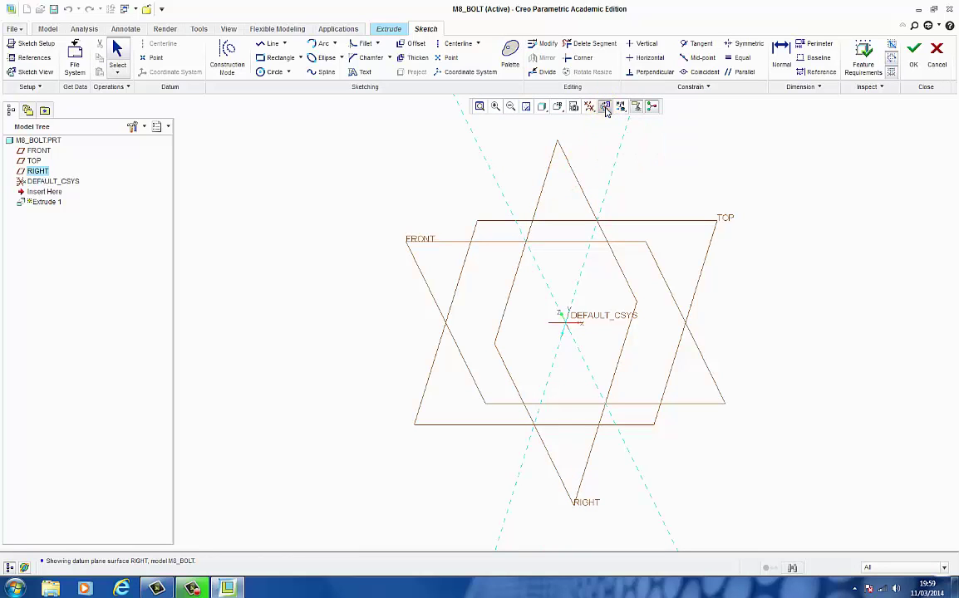
click(606, 108)
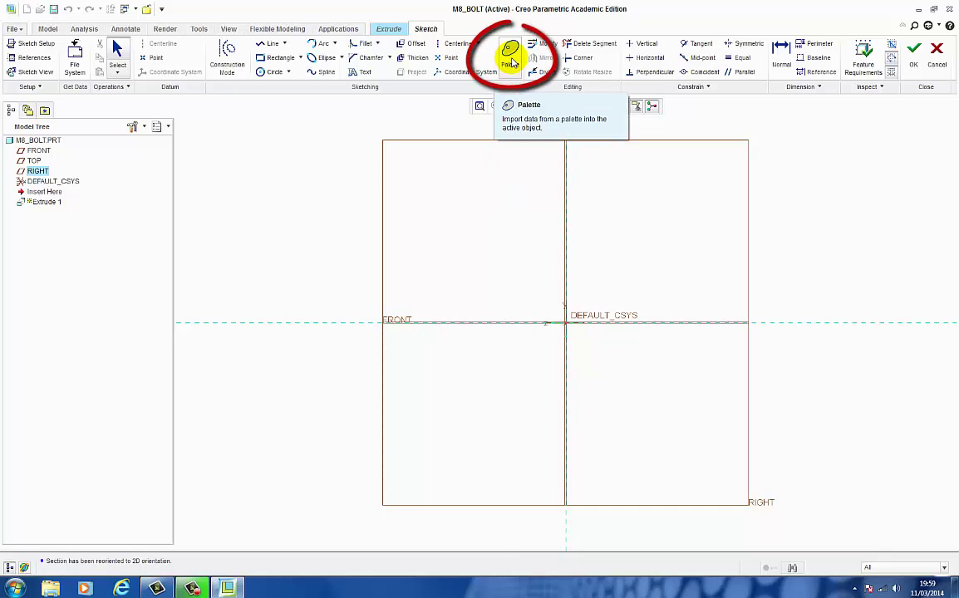
Sketch a circle about 389 mm in diameter centred on the origin
click(264, 72)
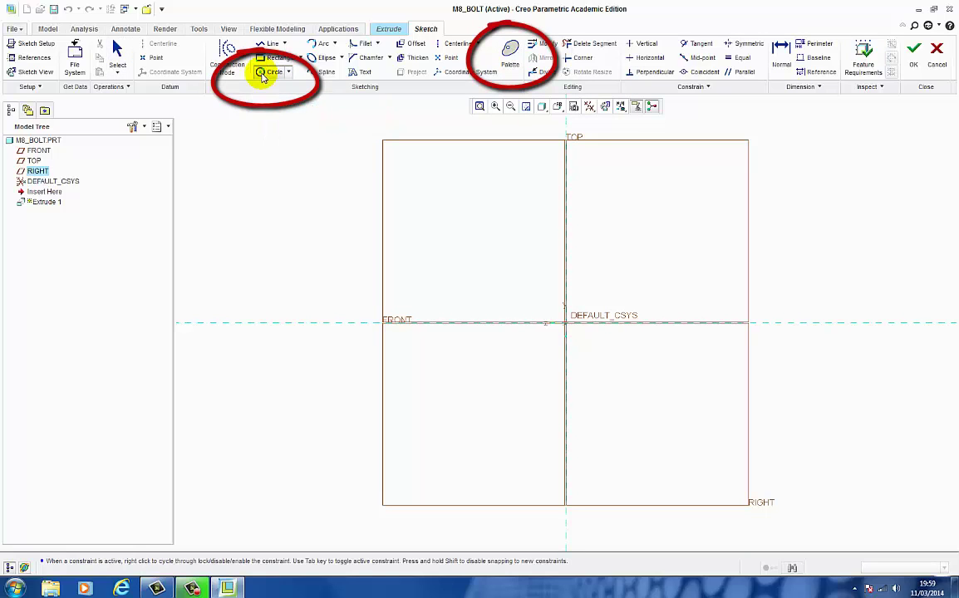
click(565, 323)
click(461, 233)
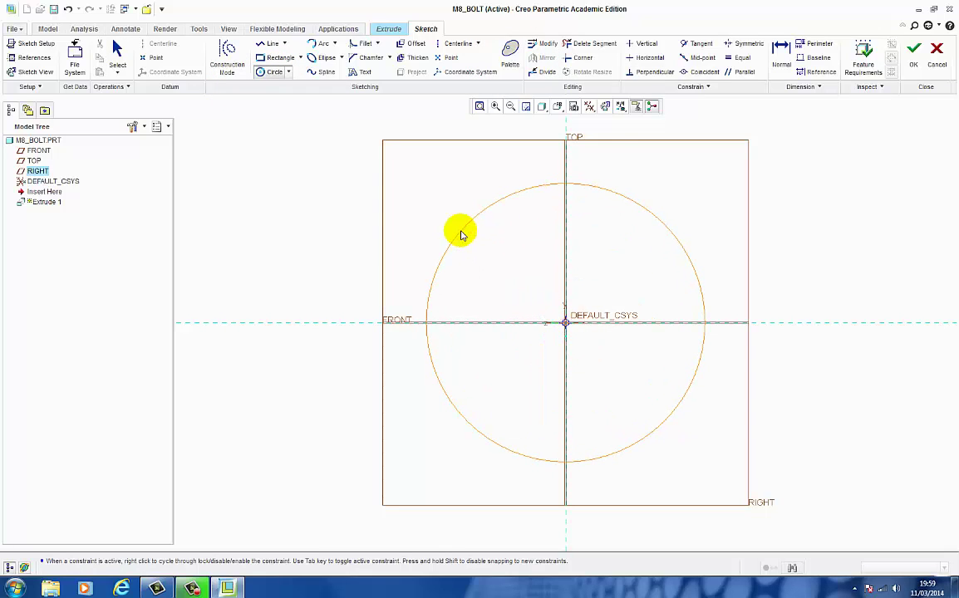
middle_click(432, 221)
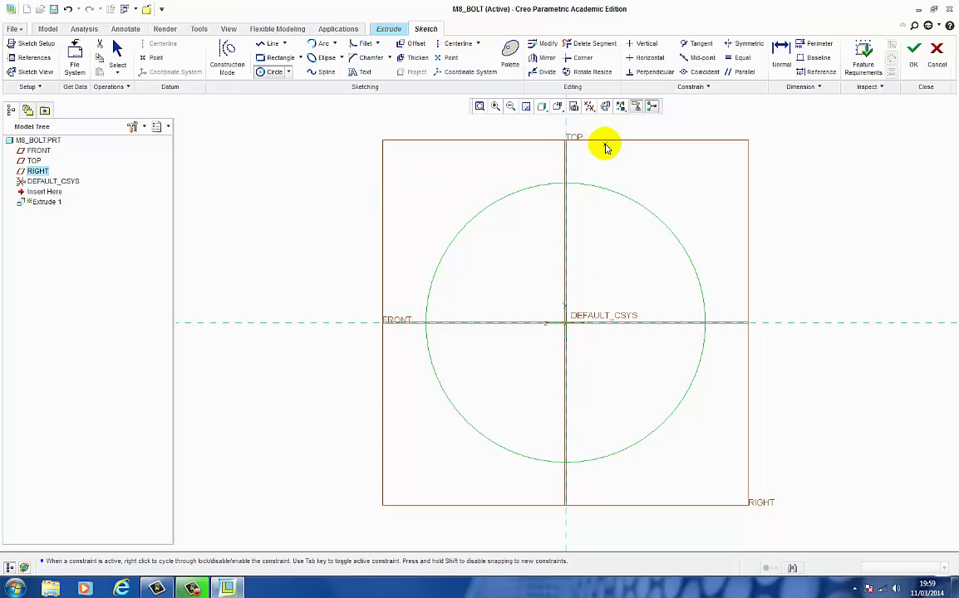
Sketch a closed six-sided line chain inside the circle, with horizontal upper and lower sides, all corners on the circle and two on the horizontal reference
click(265, 43)
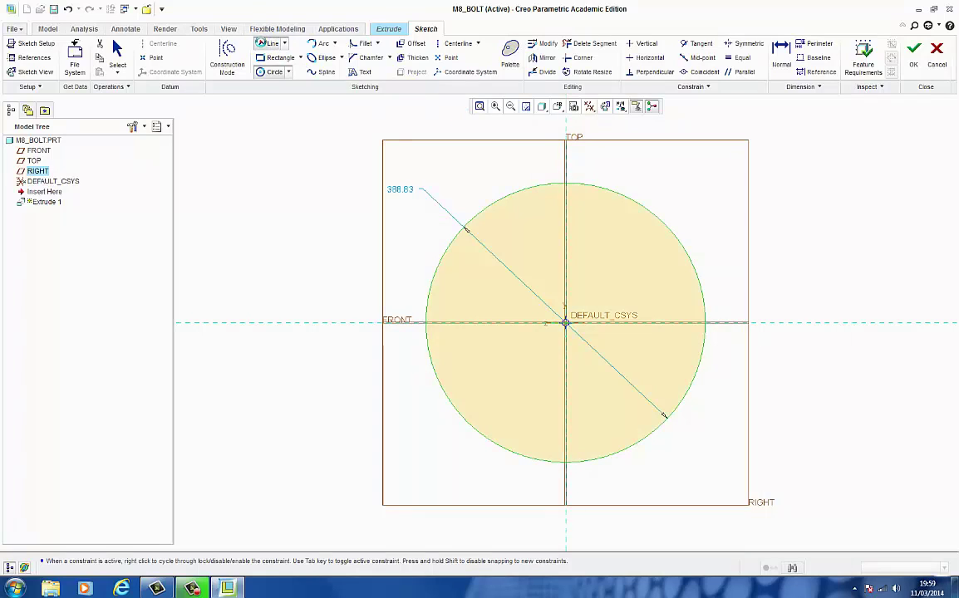
click(492, 208)
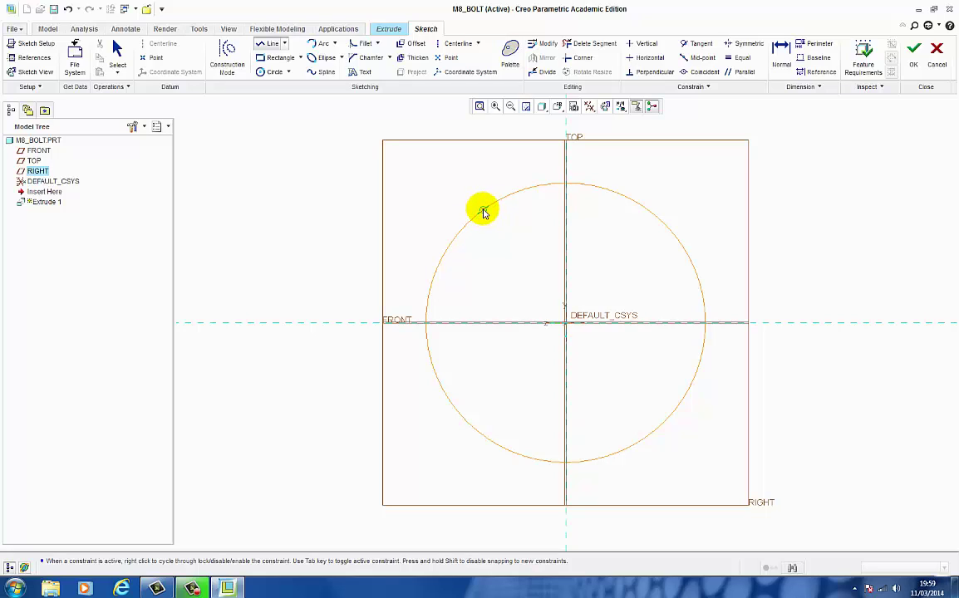
click(483, 210)
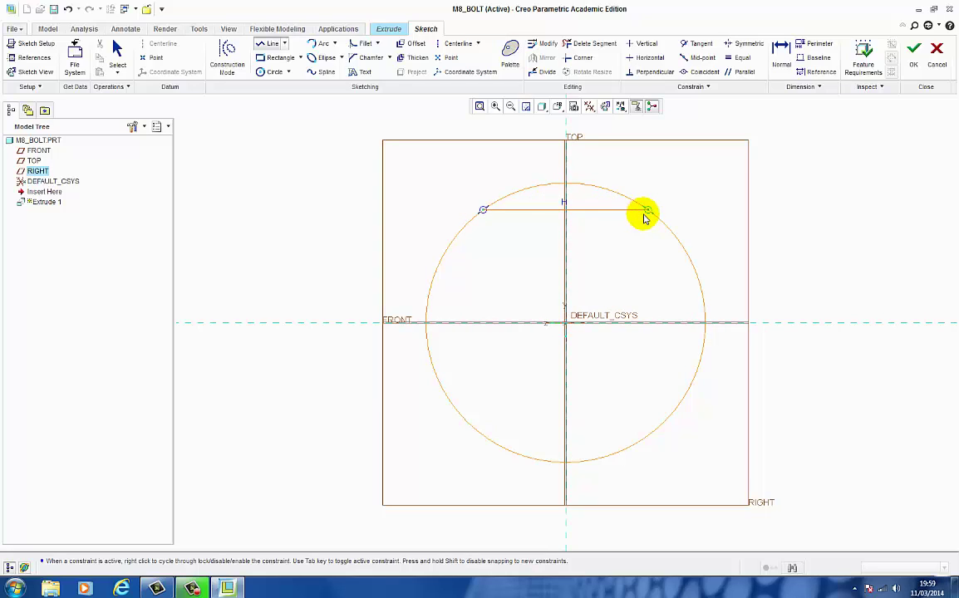
click(648, 209)
middle_click(647, 210)
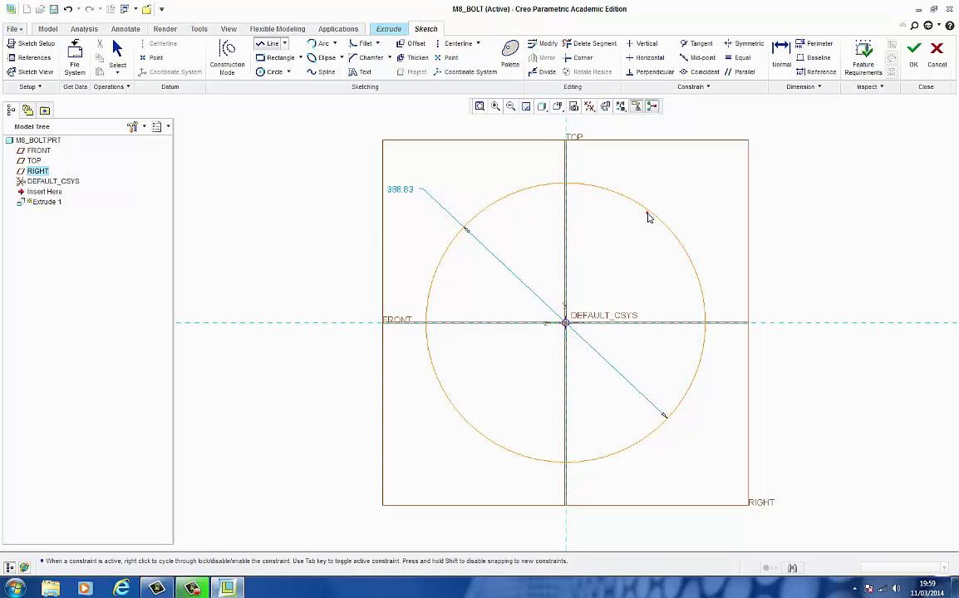
click(647, 210)
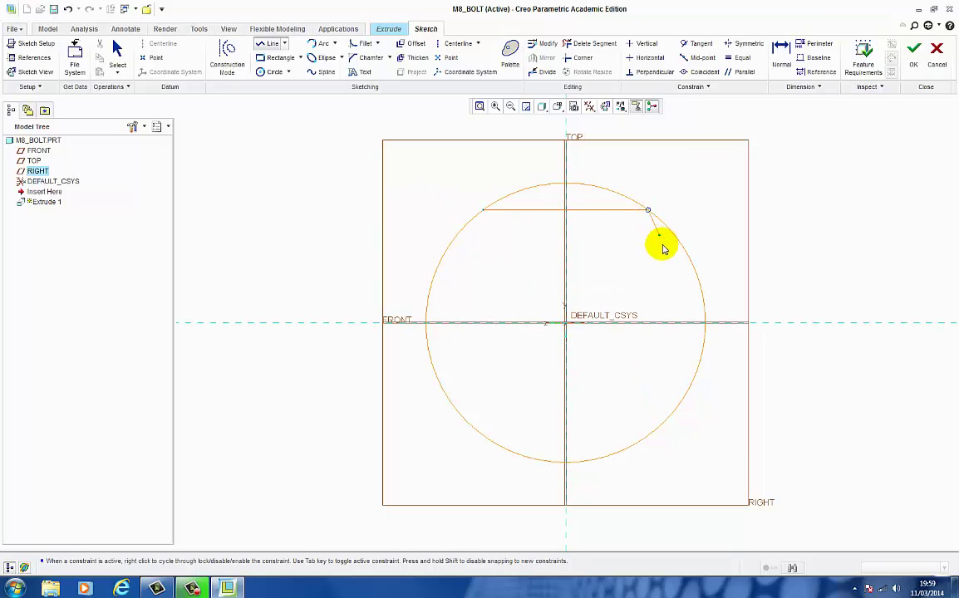
click(704, 323)
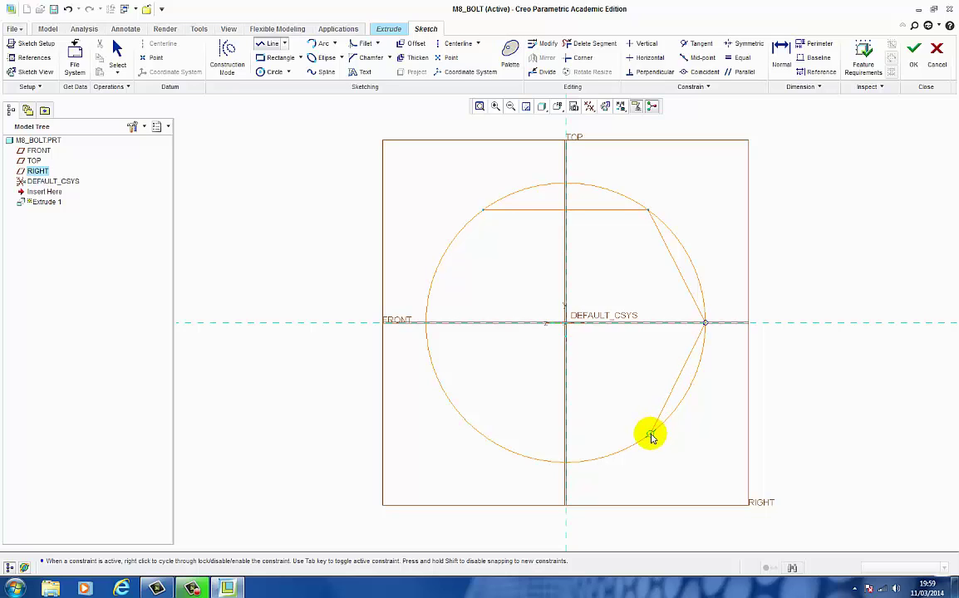
click(651, 435)
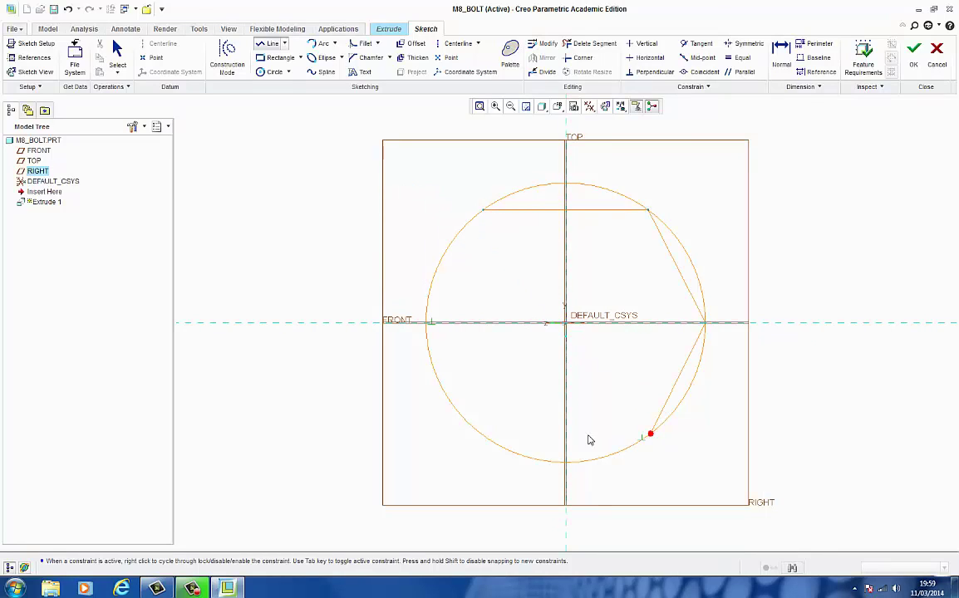
click(480, 434)
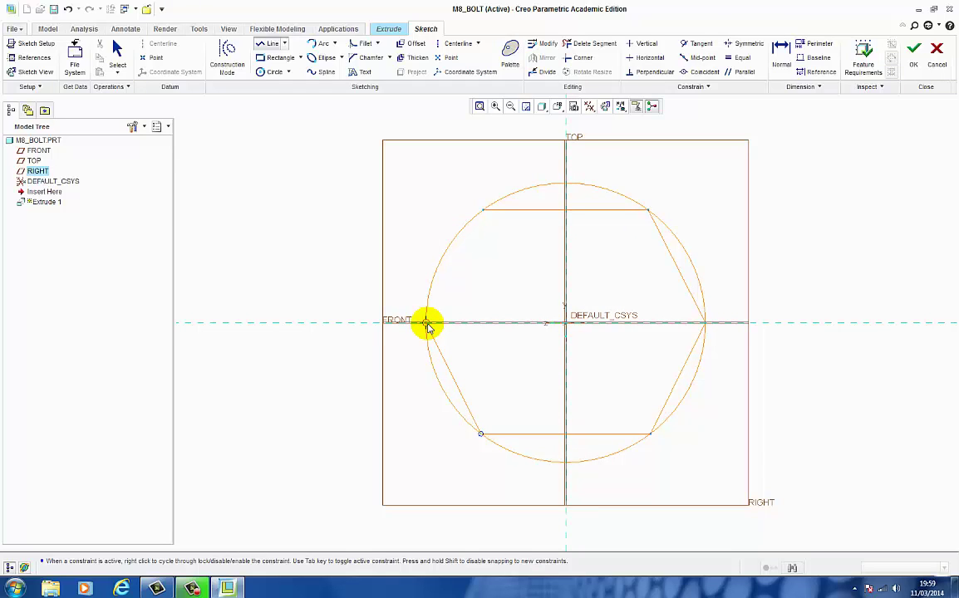
click(426, 323)
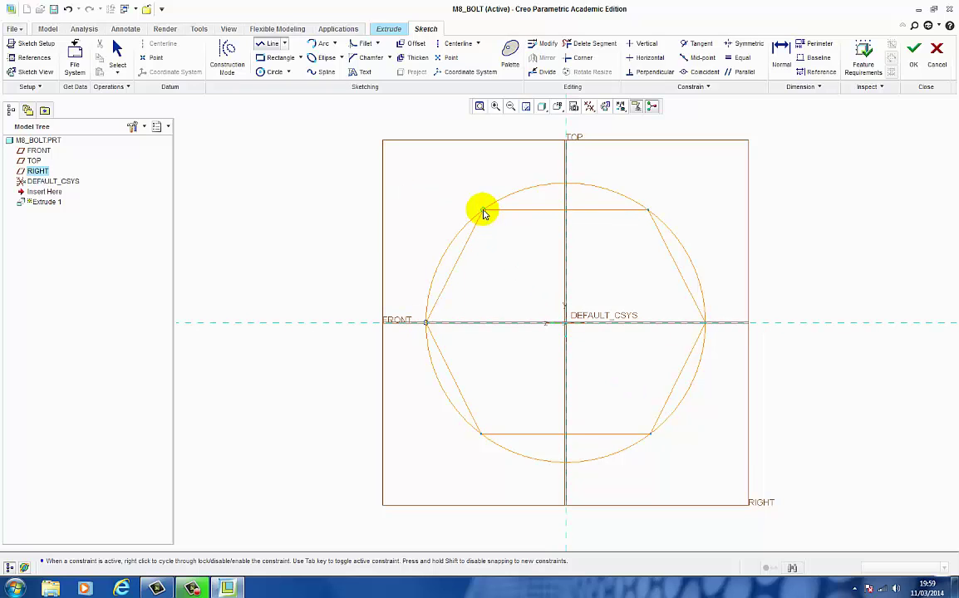
click(483, 210)
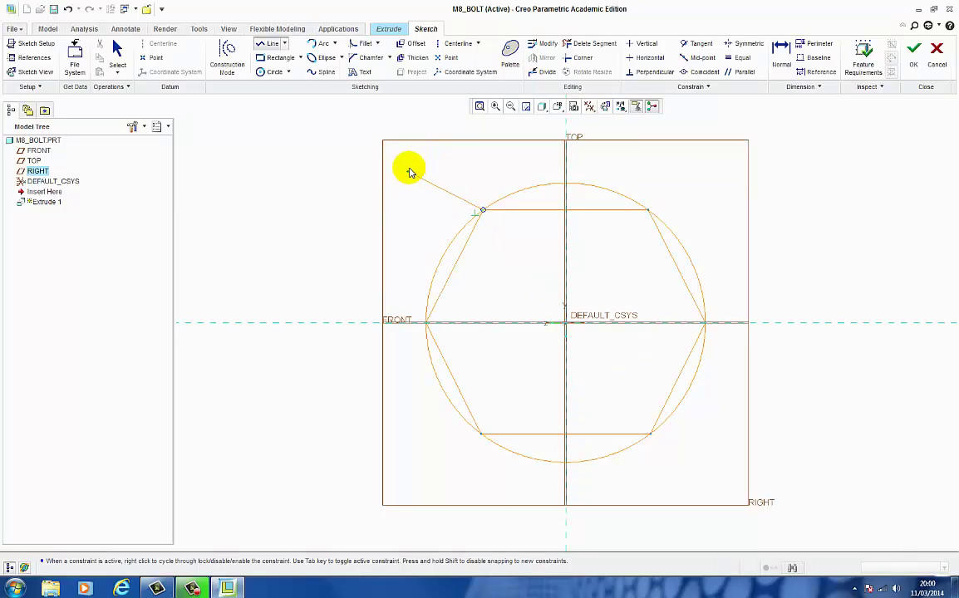
middle_click(410, 172)
middle_click(410, 172)
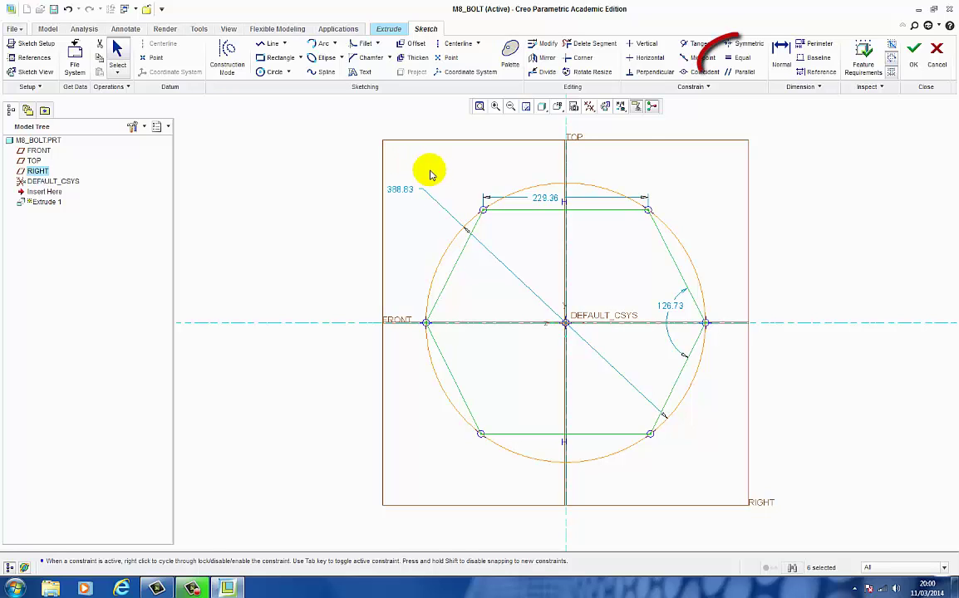
Apply Equal constraints to make the hexagon's upper side and its two right-hand sloping sides the same length
click(739, 60)
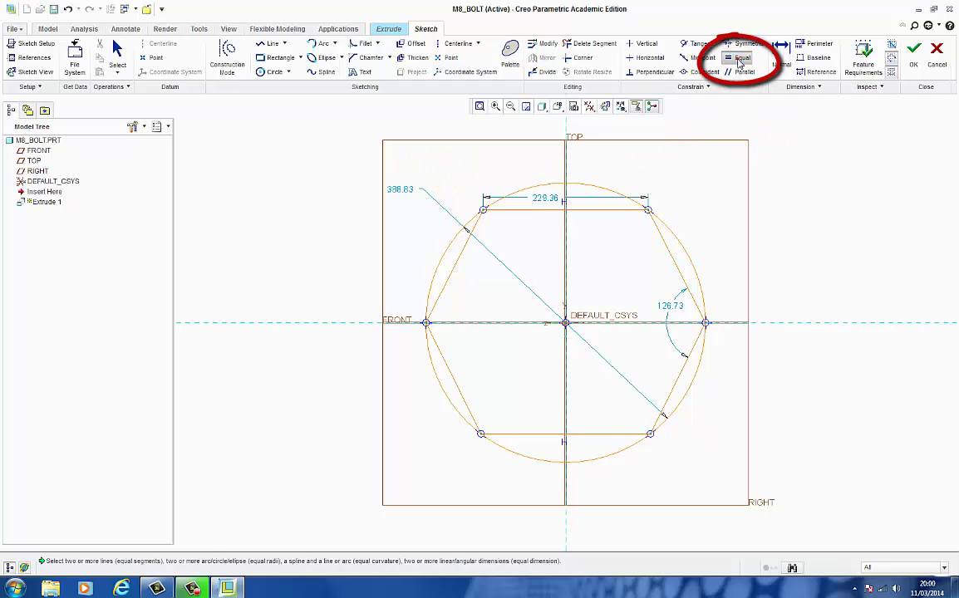
click(599, 213)
click(669, 253)
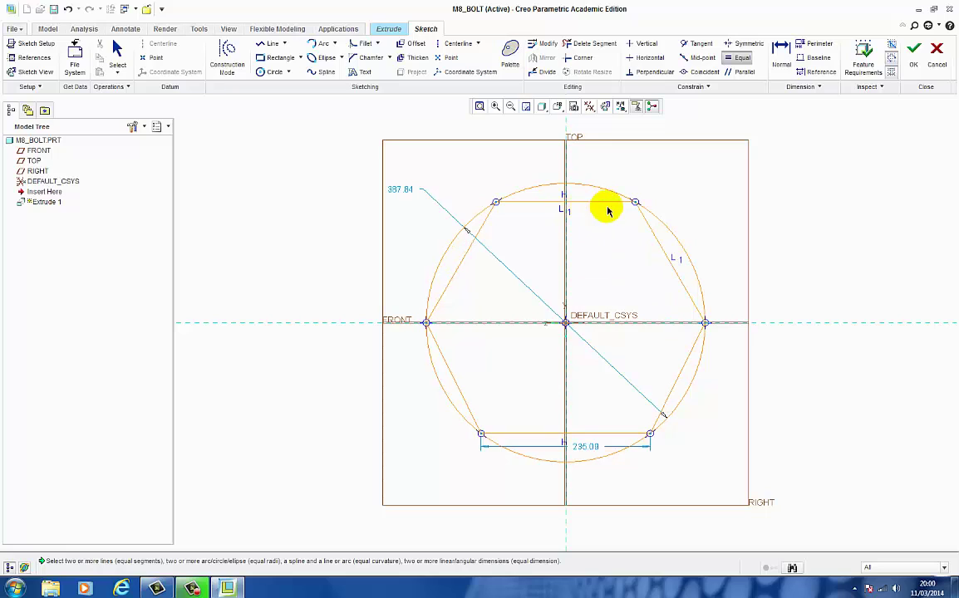
click(678, 283)
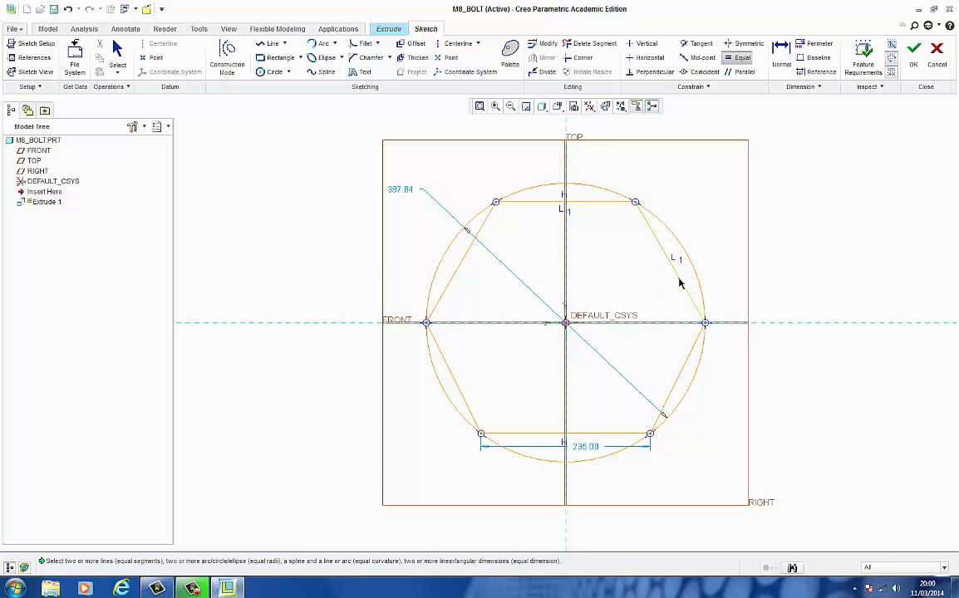
click(684, 364)
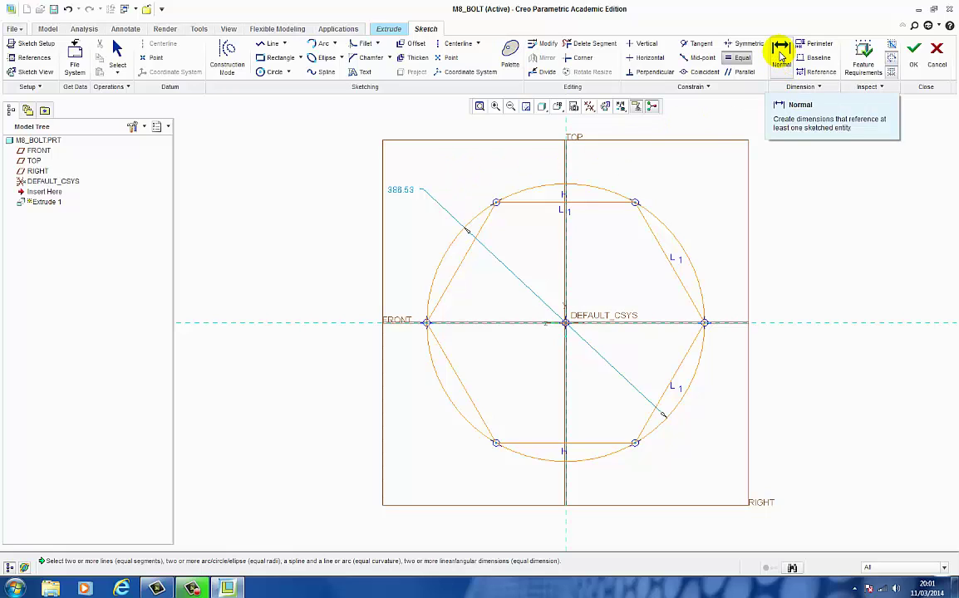
Dimension the distance between the hexagon's upper and lower horizontal sides and set it to 13 mm
click(781, 55)
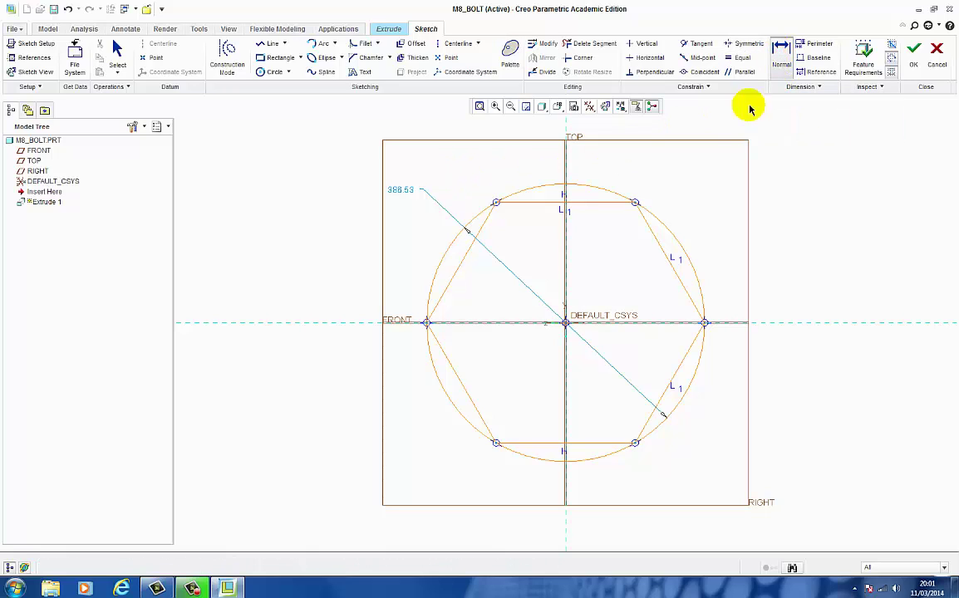
click(606, 204)
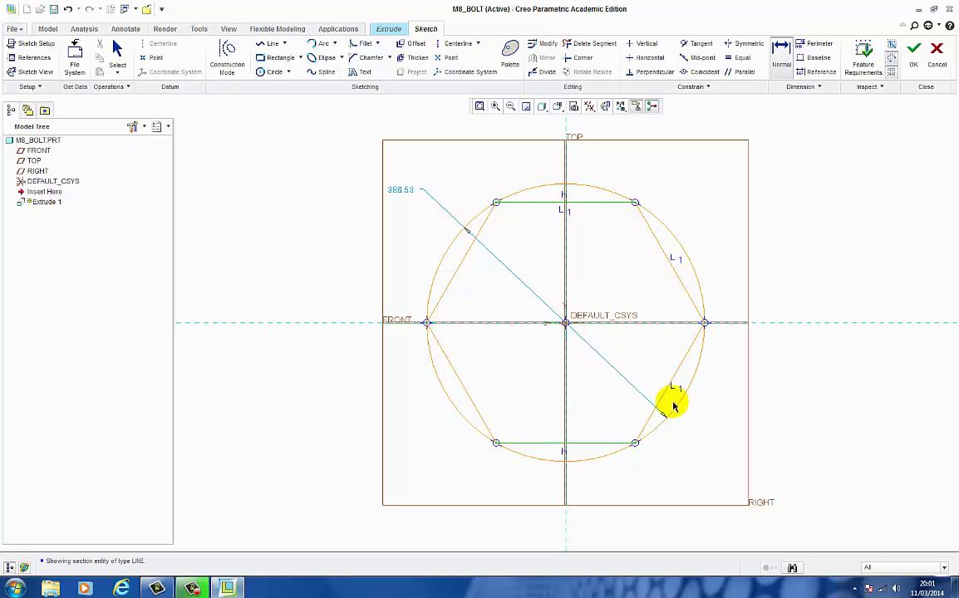
middle_click(755, 356)
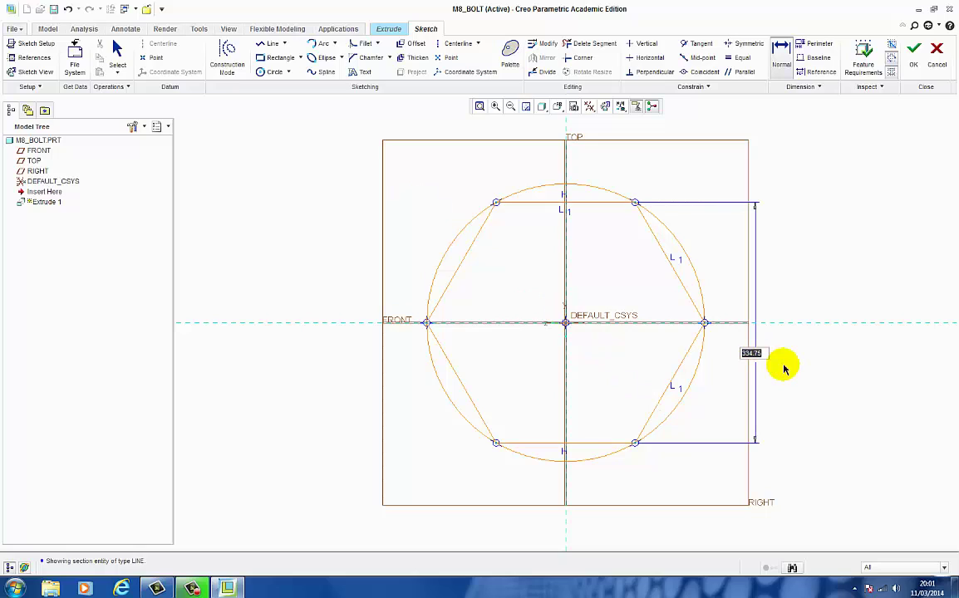
text(13)
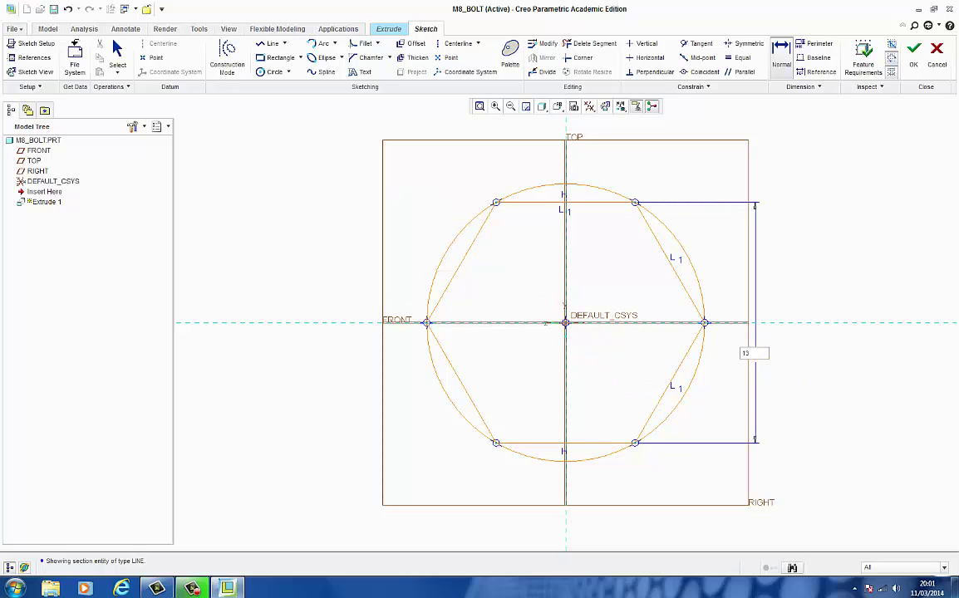
key(Return)
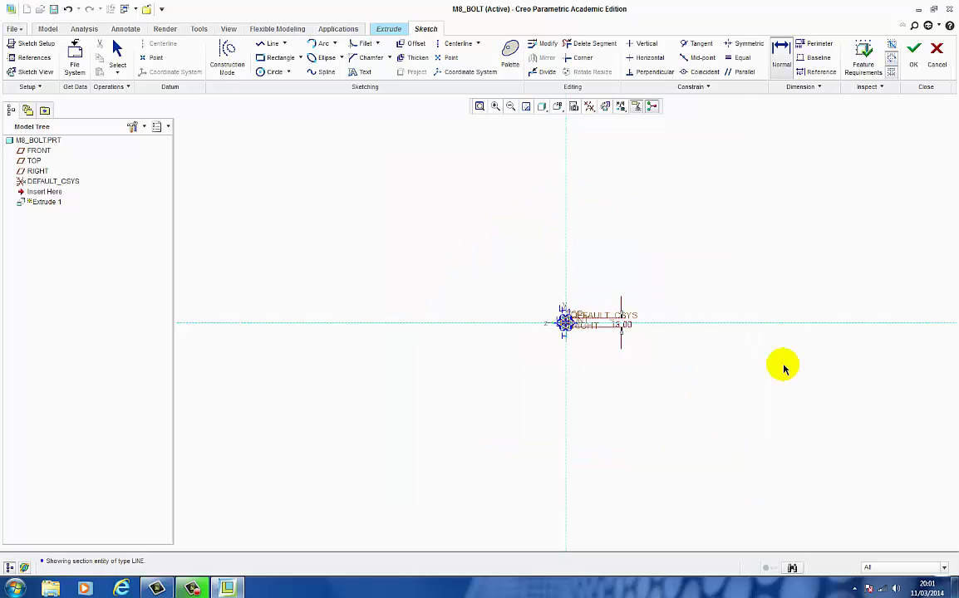
click(480, 108)
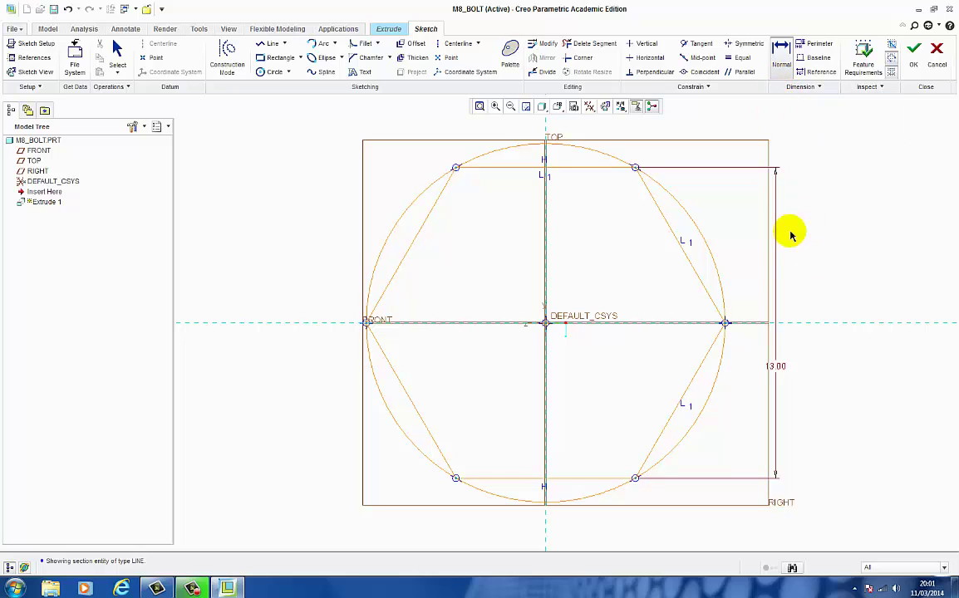
middle_click(803, 265)
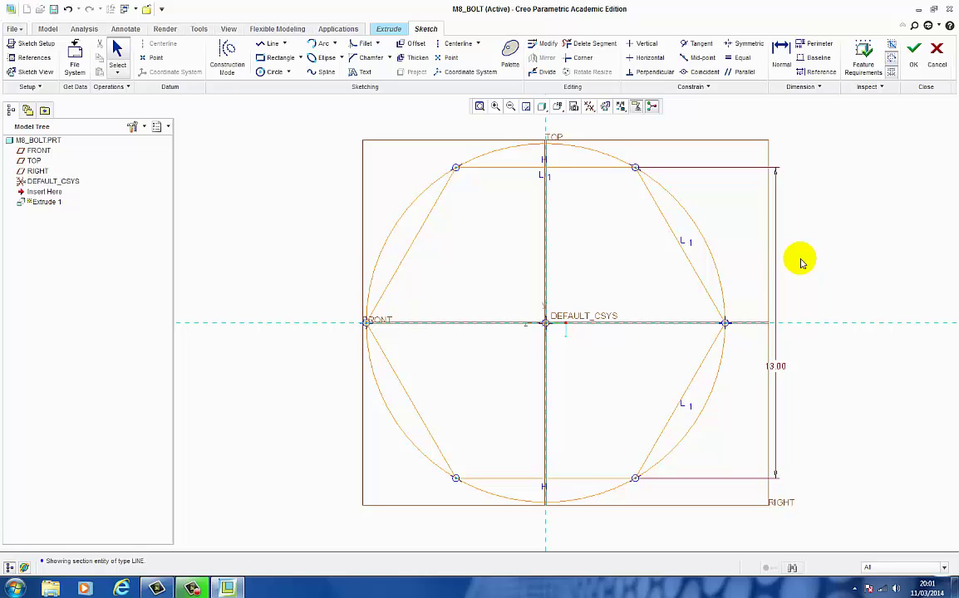
Convert the circle around the hexagon to construction geometry and finish the sketch
click(696, 225)
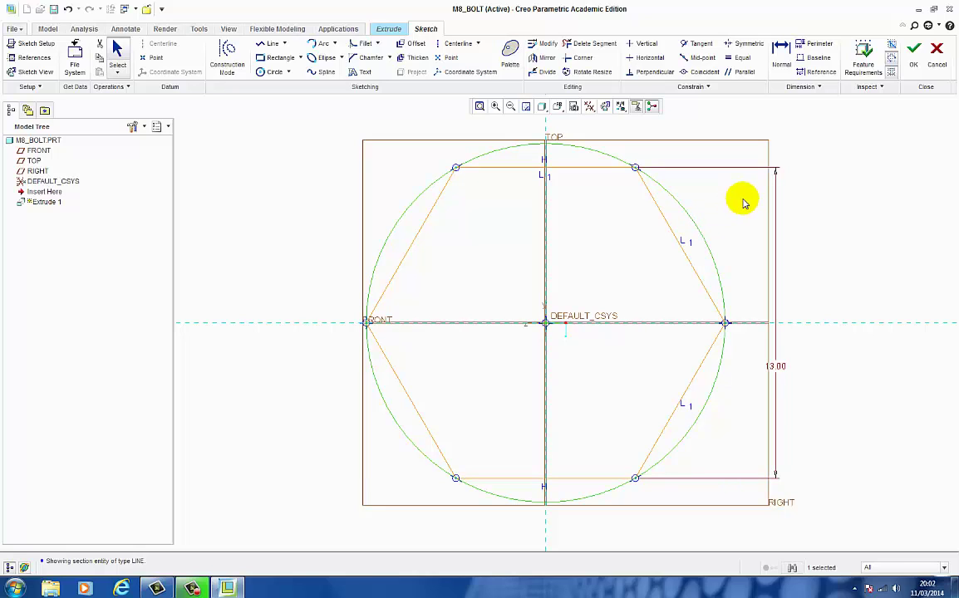
right_click(744, 203)
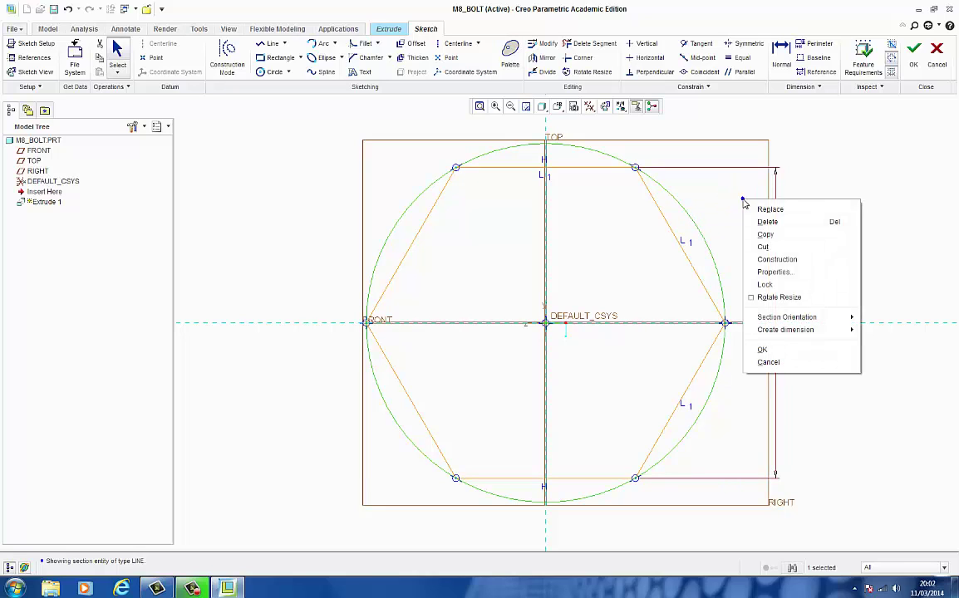
click(773, 260)
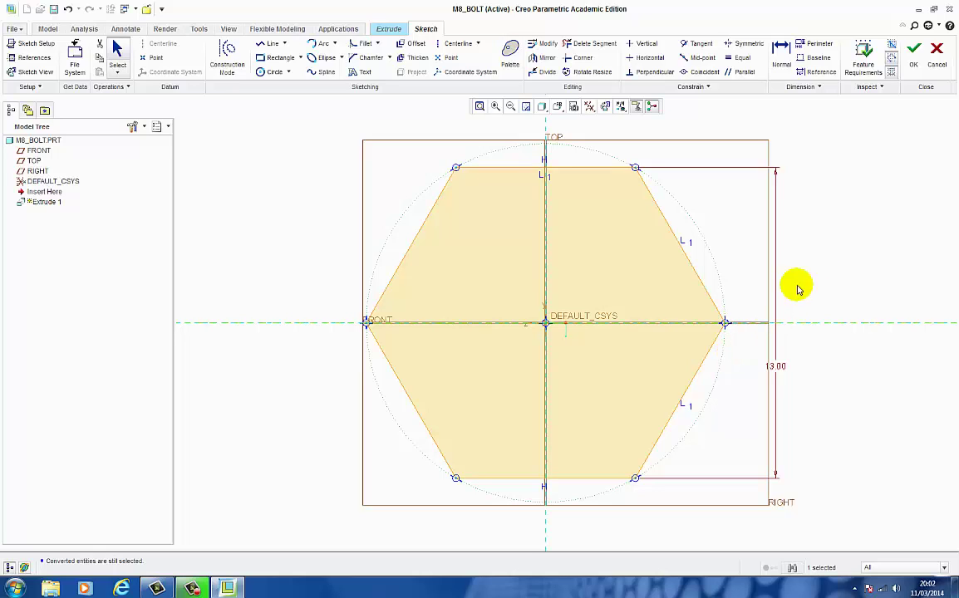
click(913, 55)
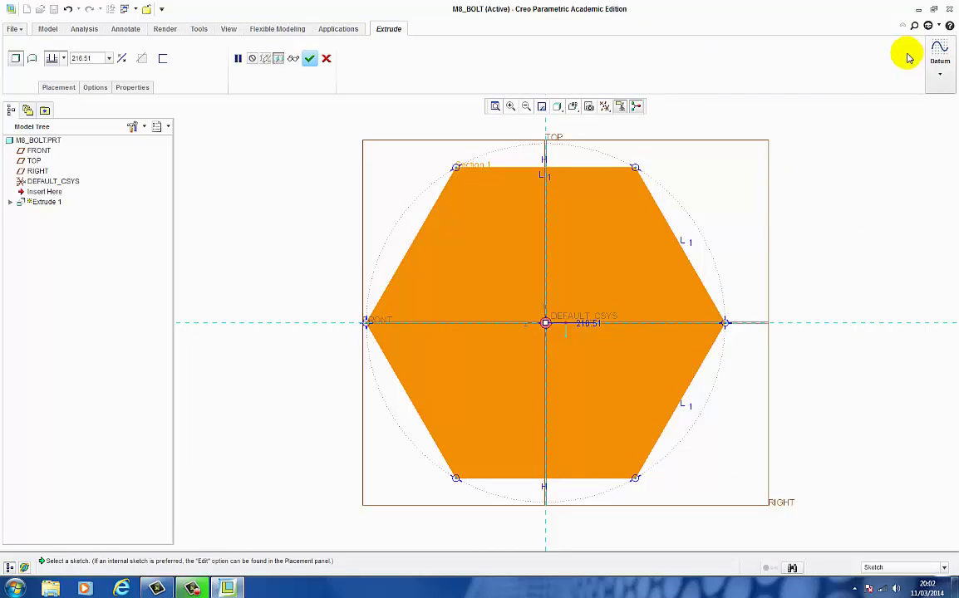
Extrude the hexagon 6 mm with the extrusion direction flipped, and complete the feature
click(572, 106)
scroll(589, 158, down, 2)
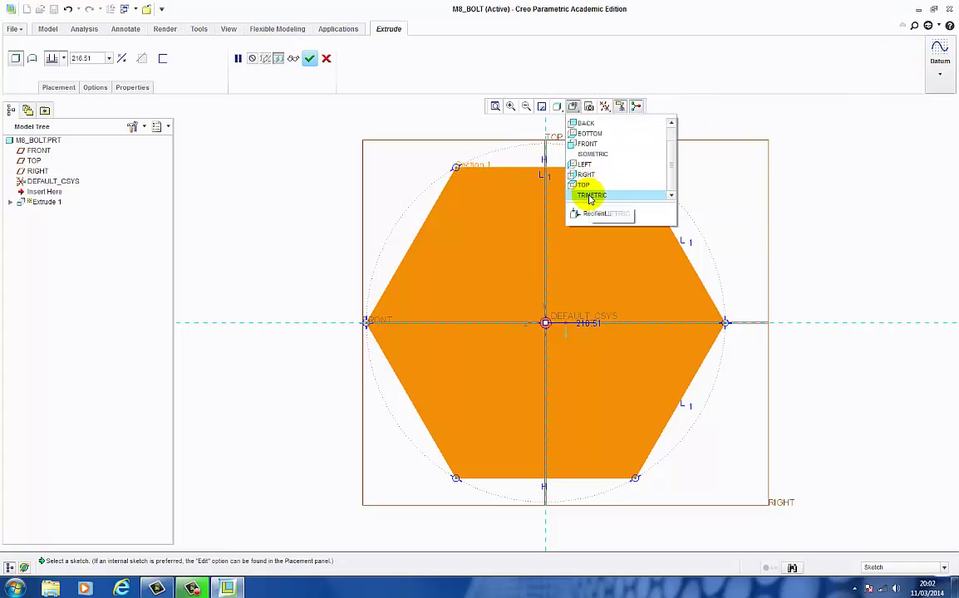
click(590, 196)
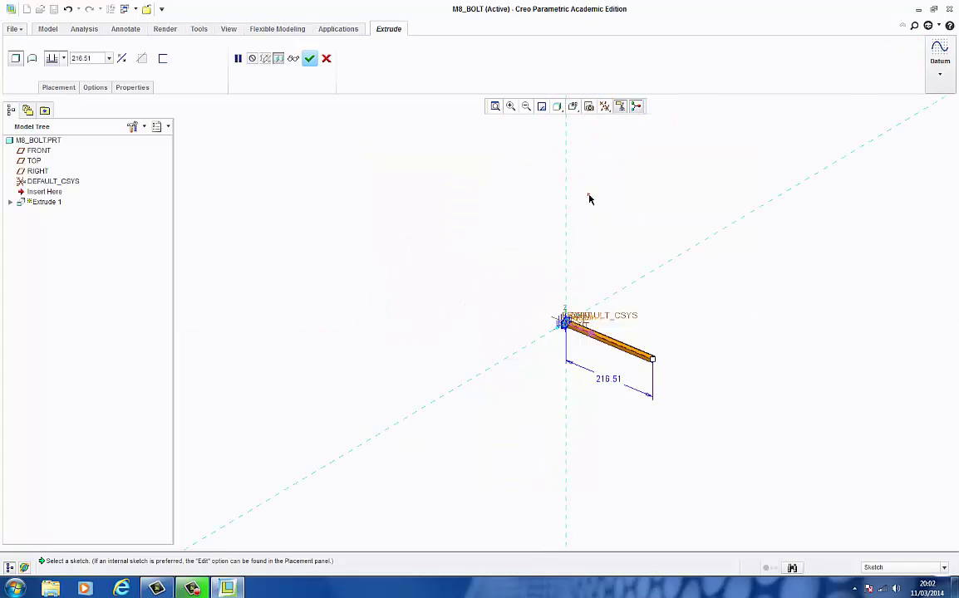
click(591, 336)
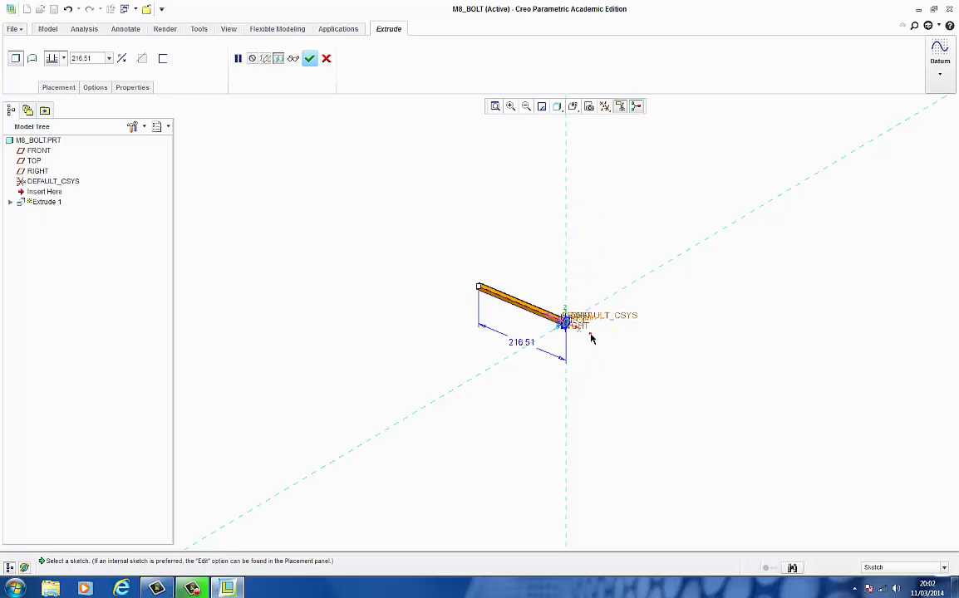
double_click(91, 58)
double_click(96, 58)
text(6)
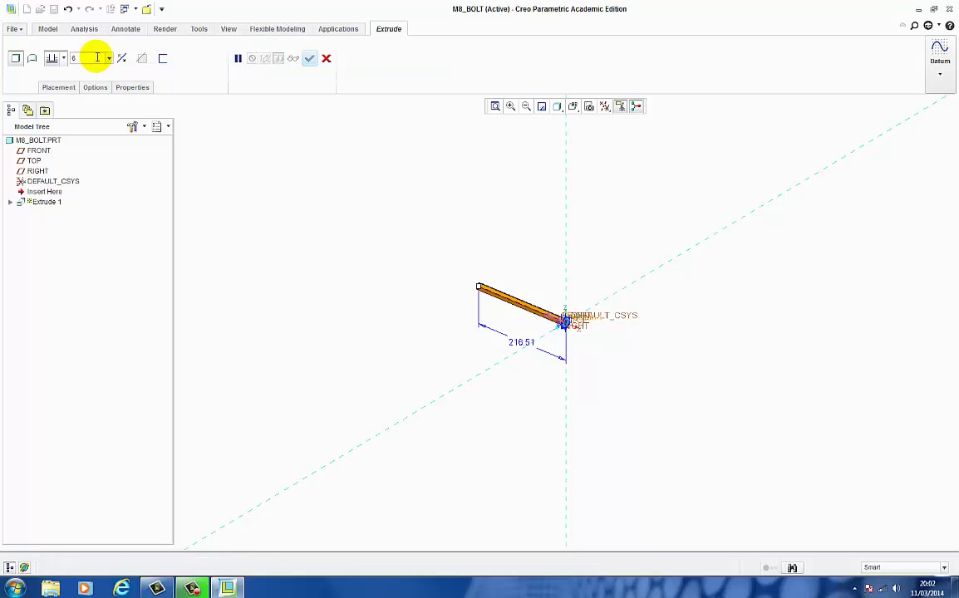
key(Return)
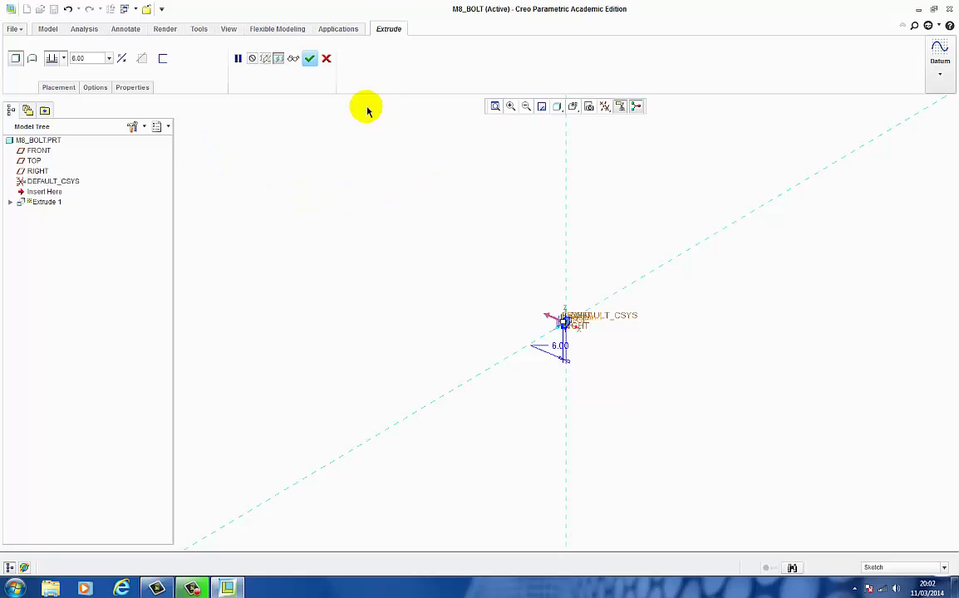
click(313, 62)
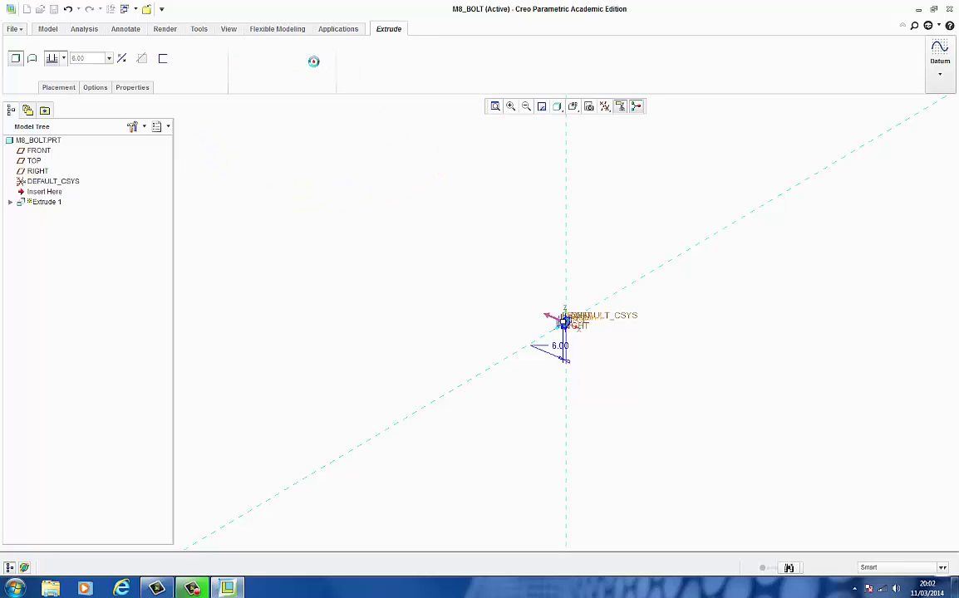
click(329, 172)
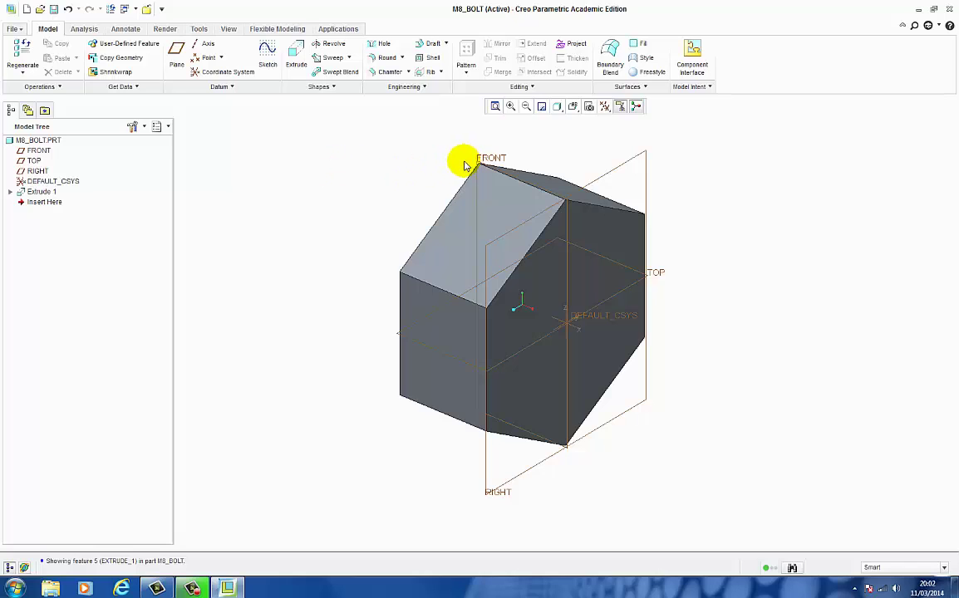
Start a Revolve sketch on the FRONT datum plane, with the TOP reference plane's orientation set to Right
click(333, 45)
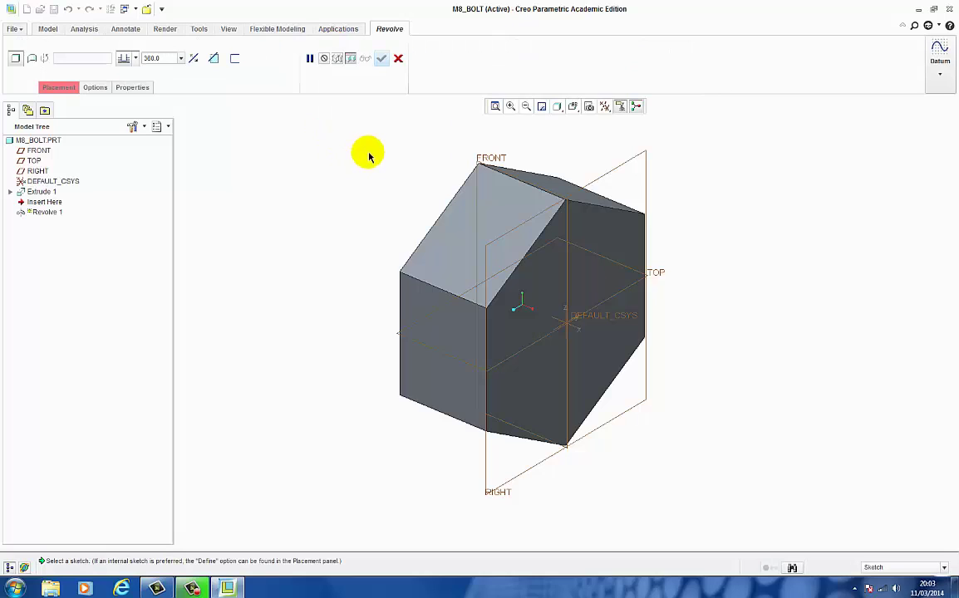
click(491, 162)
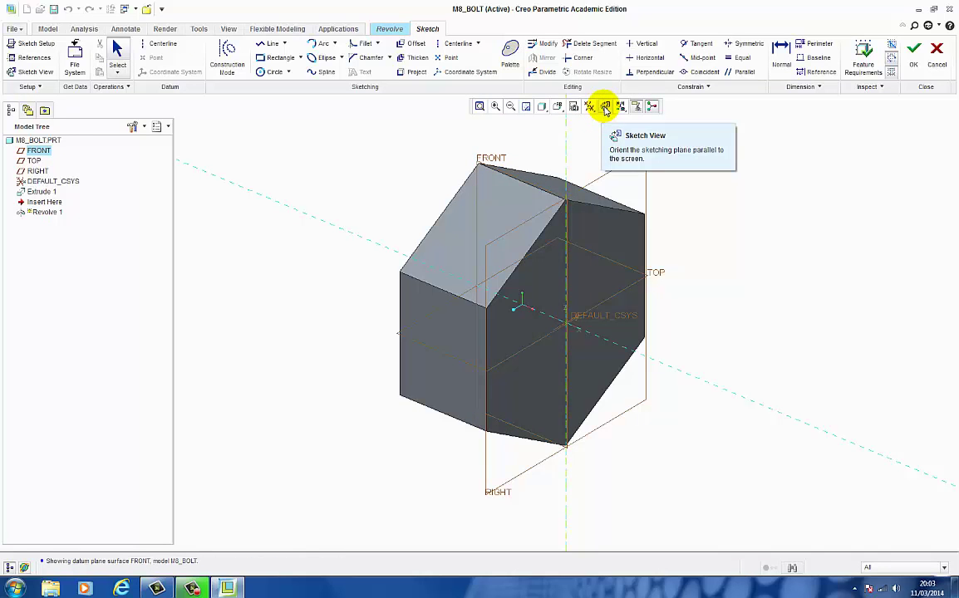
click(605, 108)
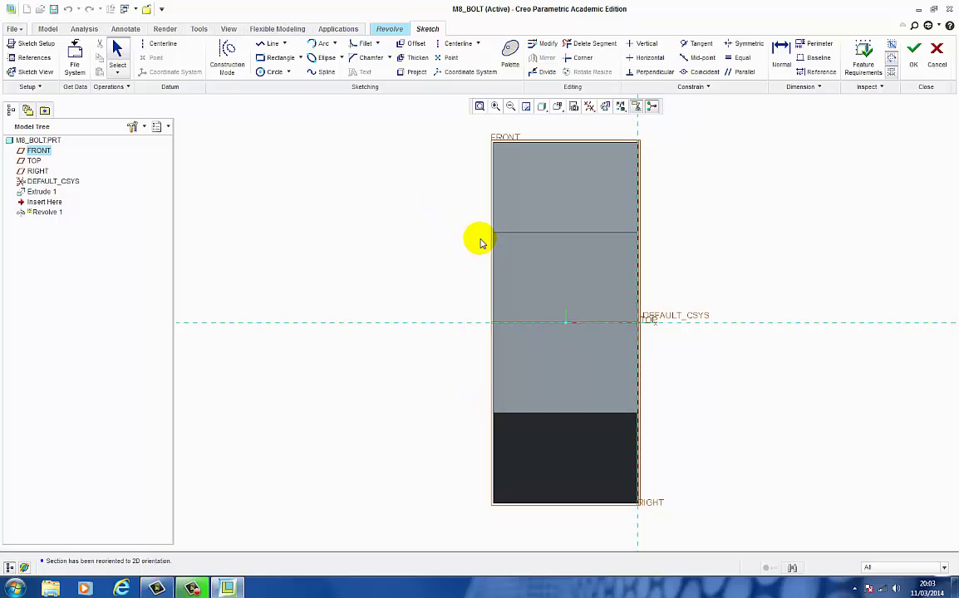
click(32, 48)
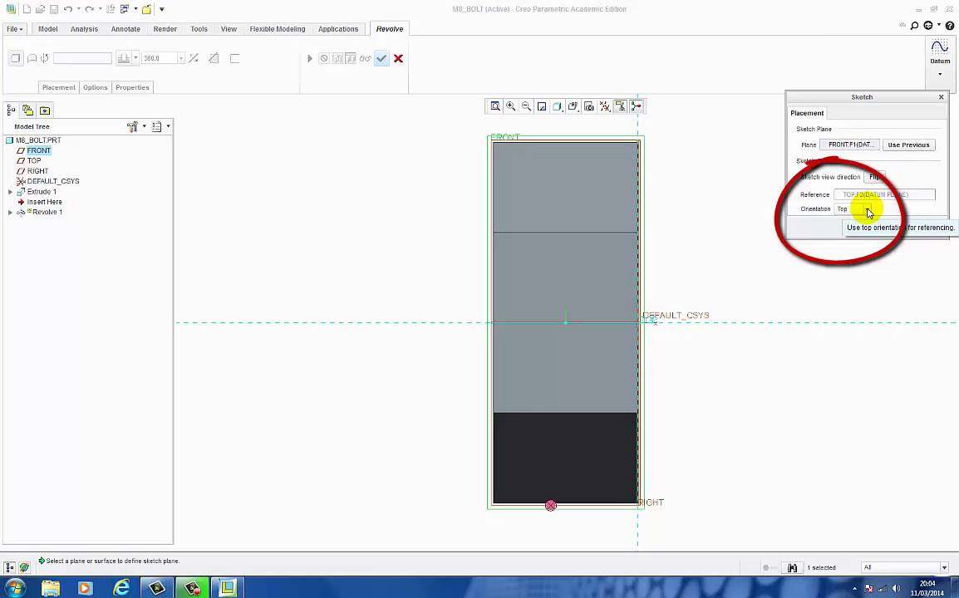
click(868, 209)
click(854, 247)
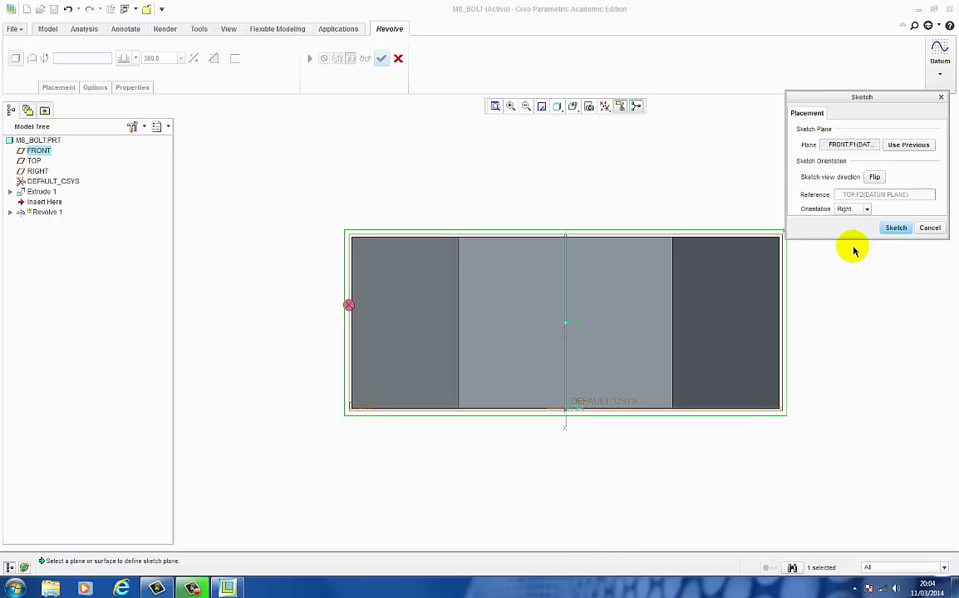
click(891, 228)
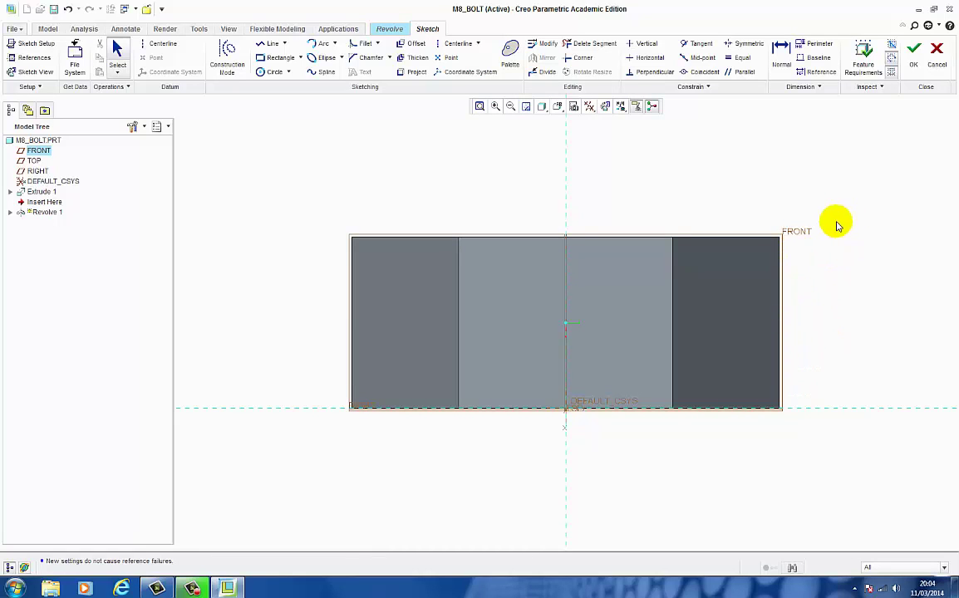
Add the head's right-hand vertical edge and upper horizontal edge as sketch references
right_click(796, 173)
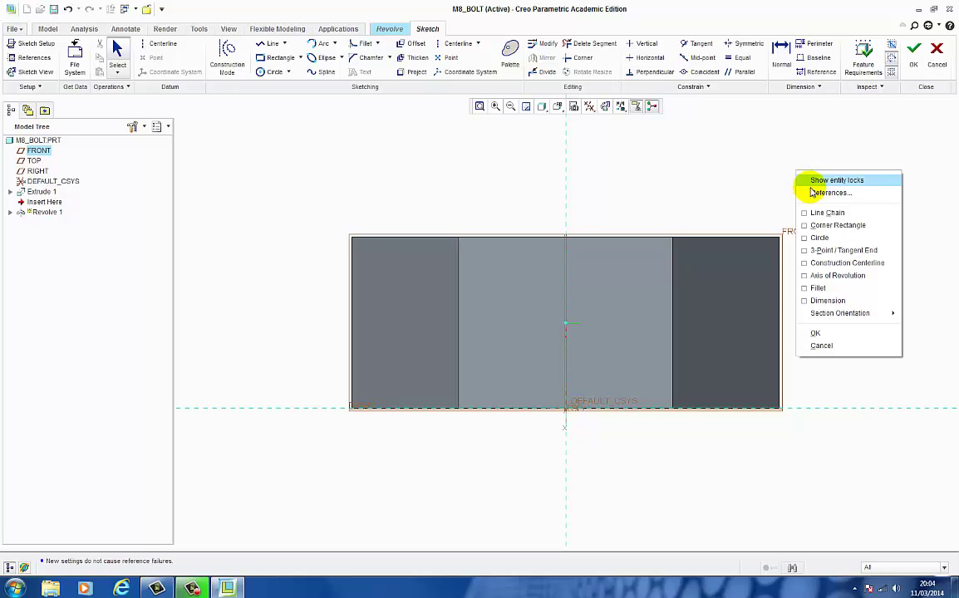
click(819, 193)
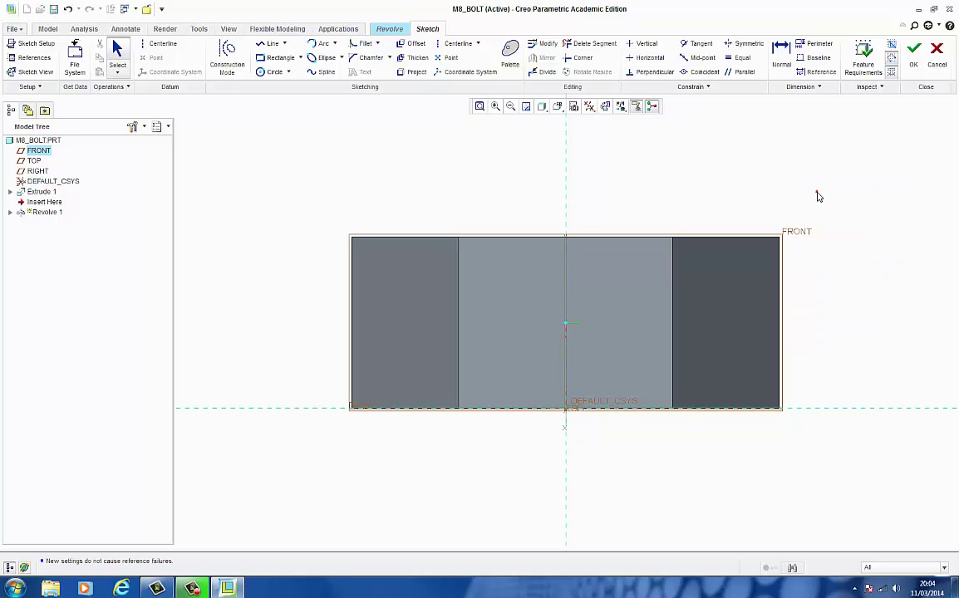
click(779, 305)
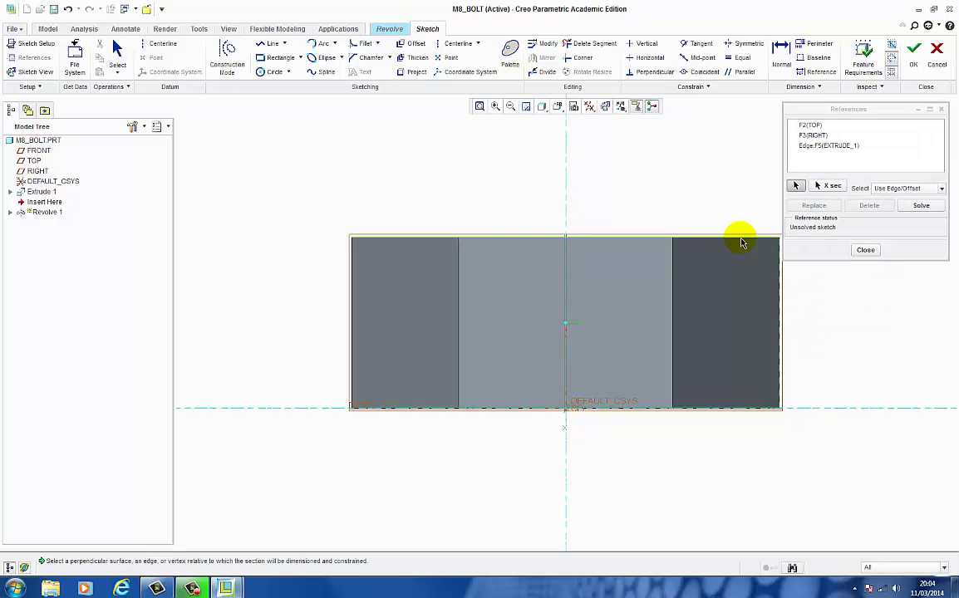
click(742, 242)
click(861, 253)
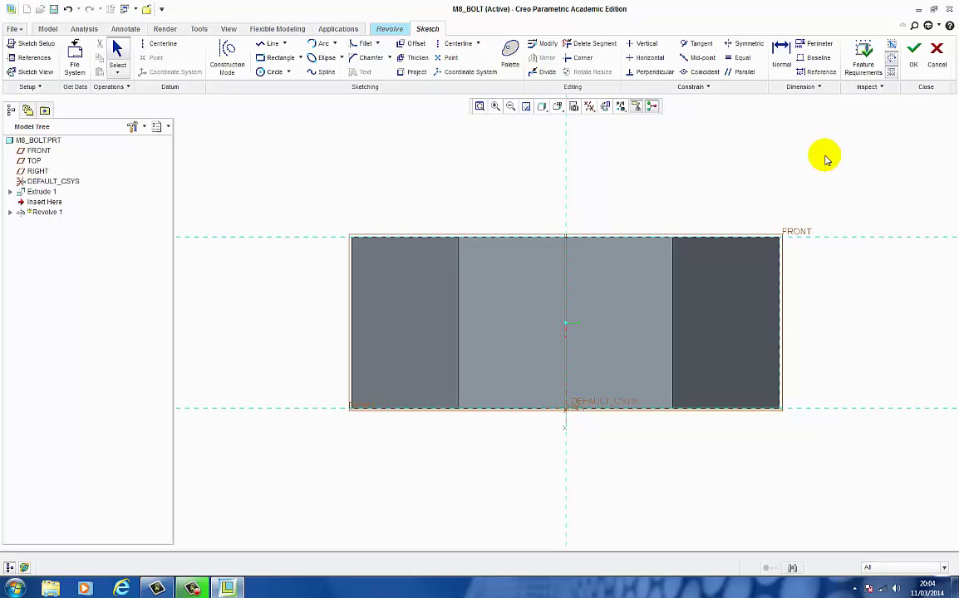
Place a vertical axis of revolution on the vertical reference through the middle of the head
right_click(827, 158)
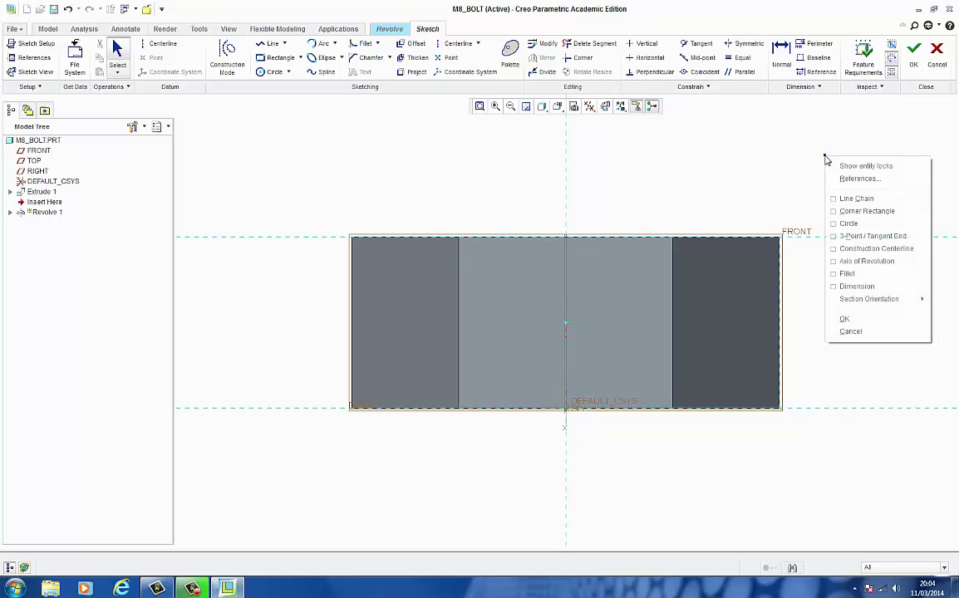
click(855, 263)
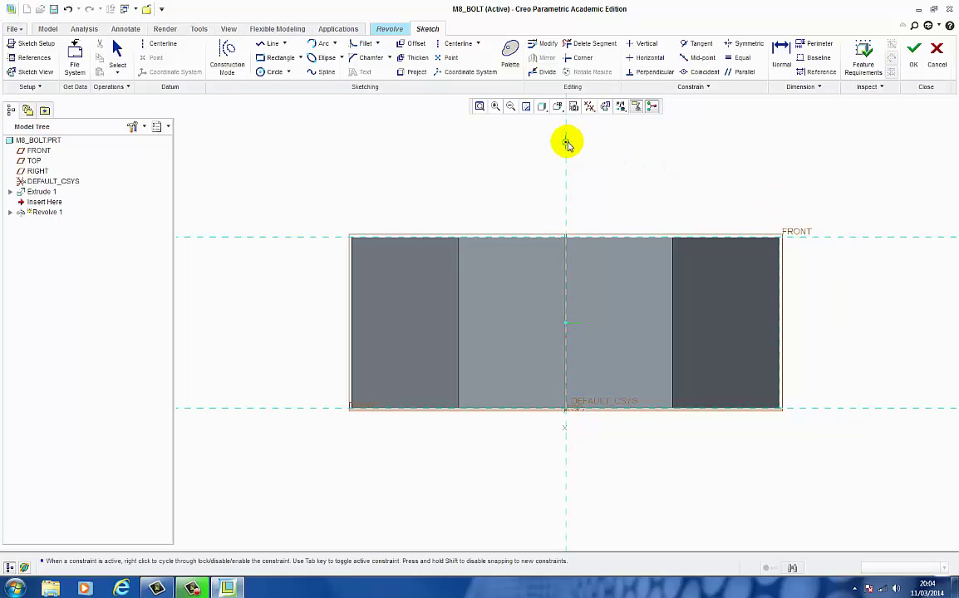
click(566, 143)
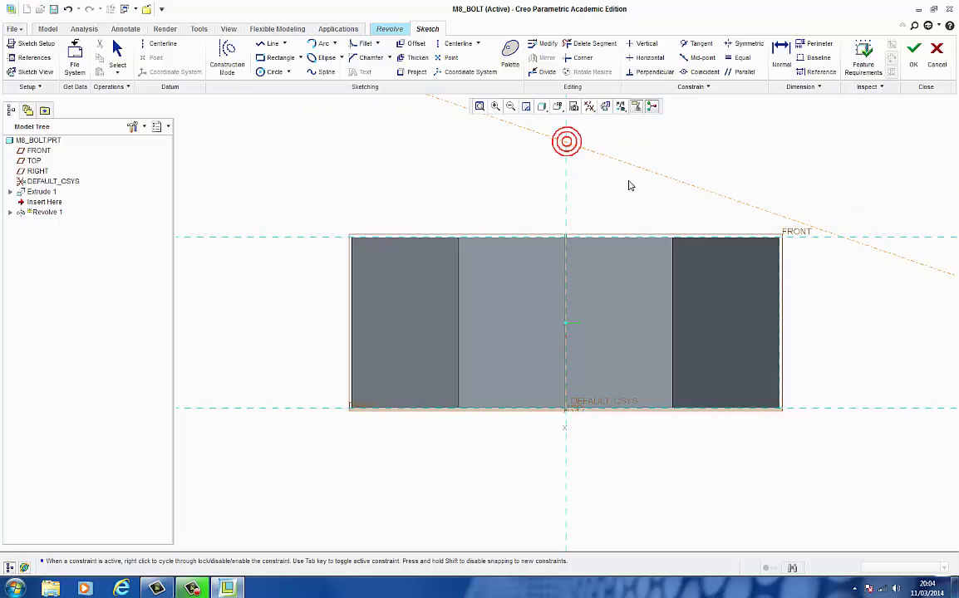
click(570, 292)
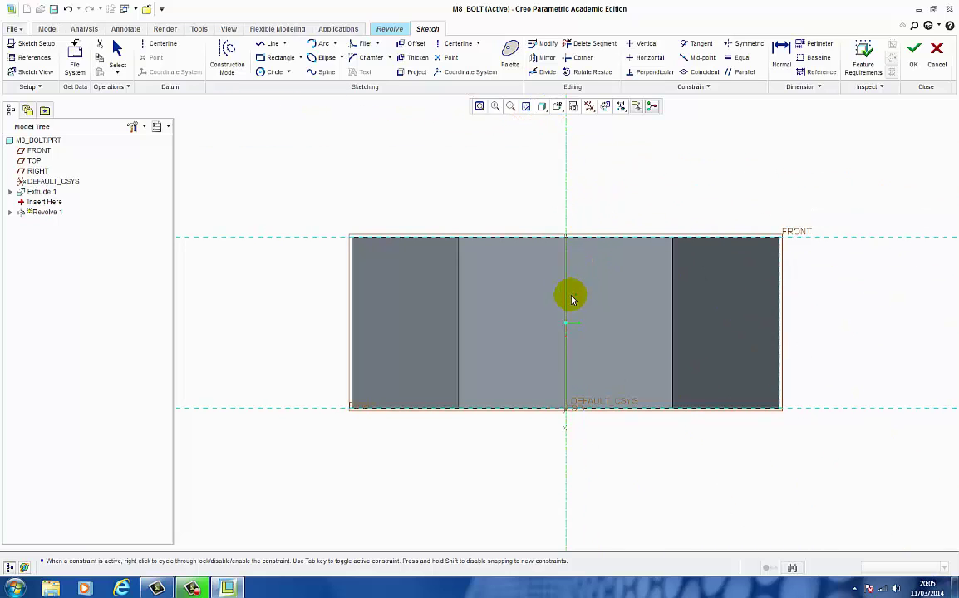
middle_click(478, 172)
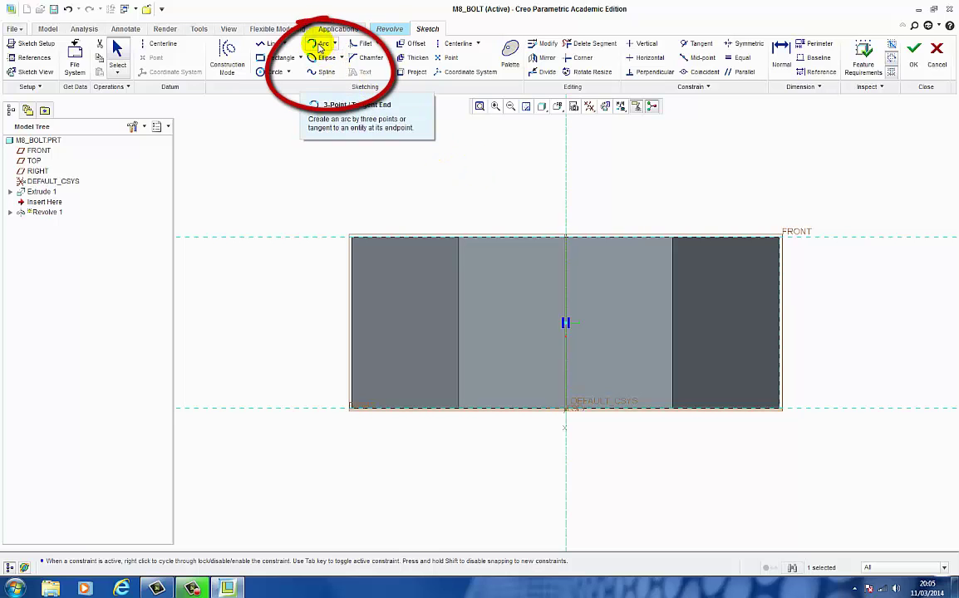
Sketch an outward-bulging three-point arc of about 1.9 mm radius across the head's upper right corner, ending on the two edge references
click(319, 45)
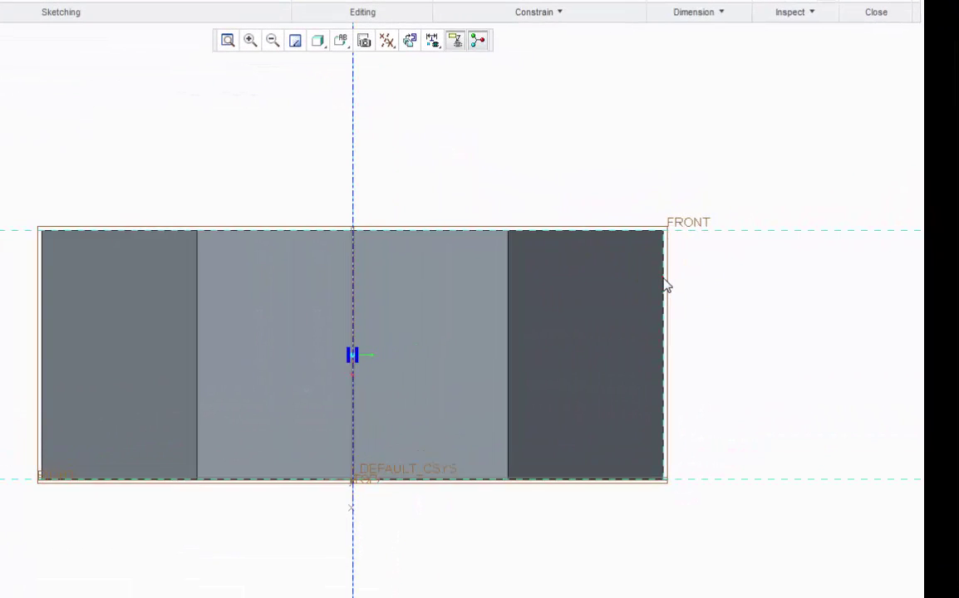
click(663, 279)
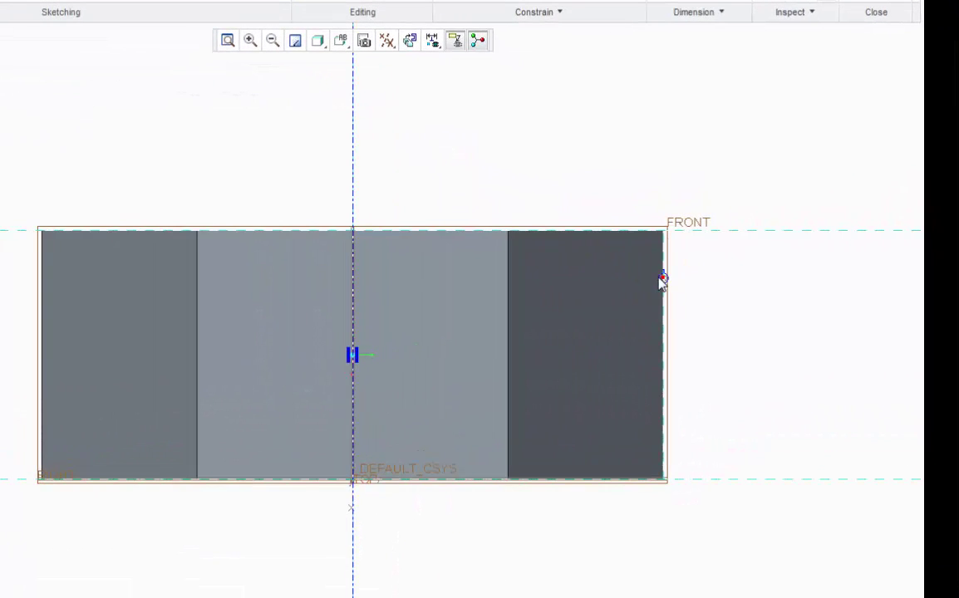
click(609, 232)
click(607, 243)
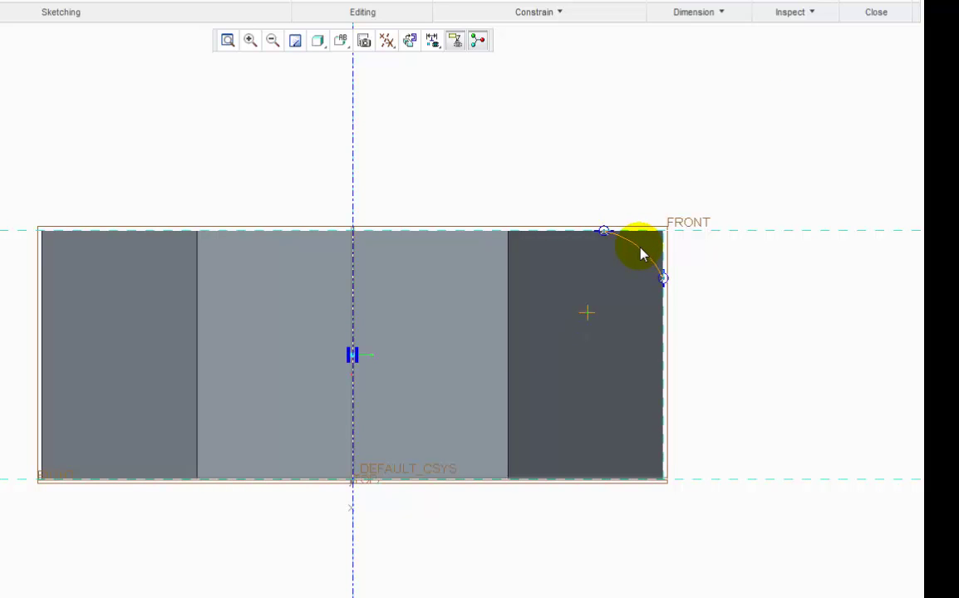
click(641, 253)
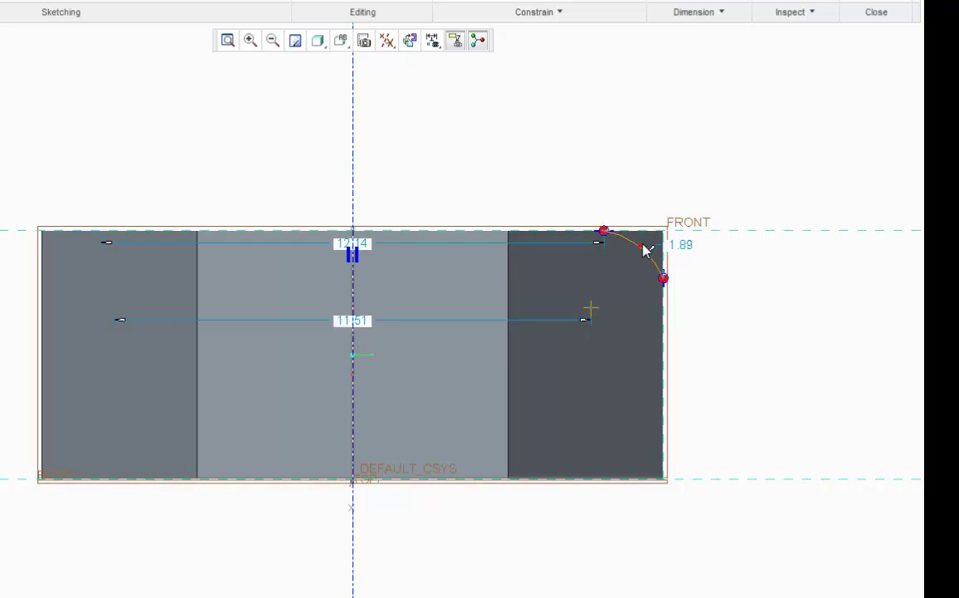
middle_click(681, 181)
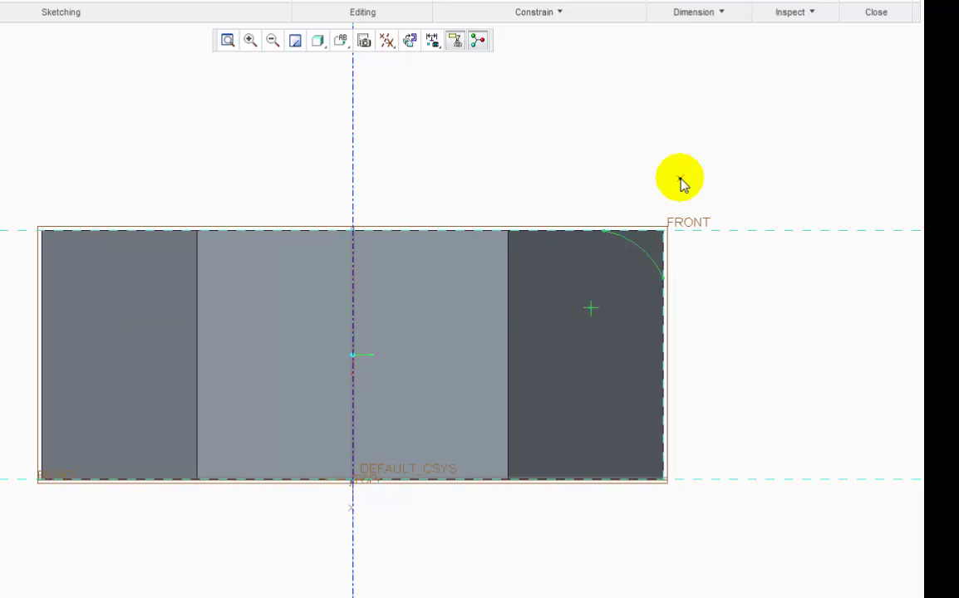
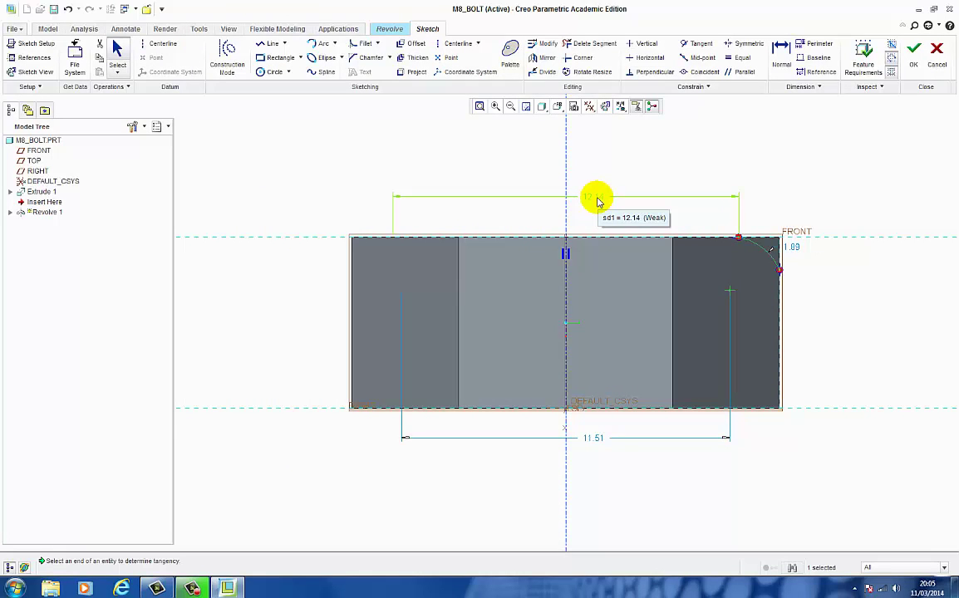
Set the diameter dimension across the axis at the arc's upper endpoint to 12.7 mm
double_click(597, 200)
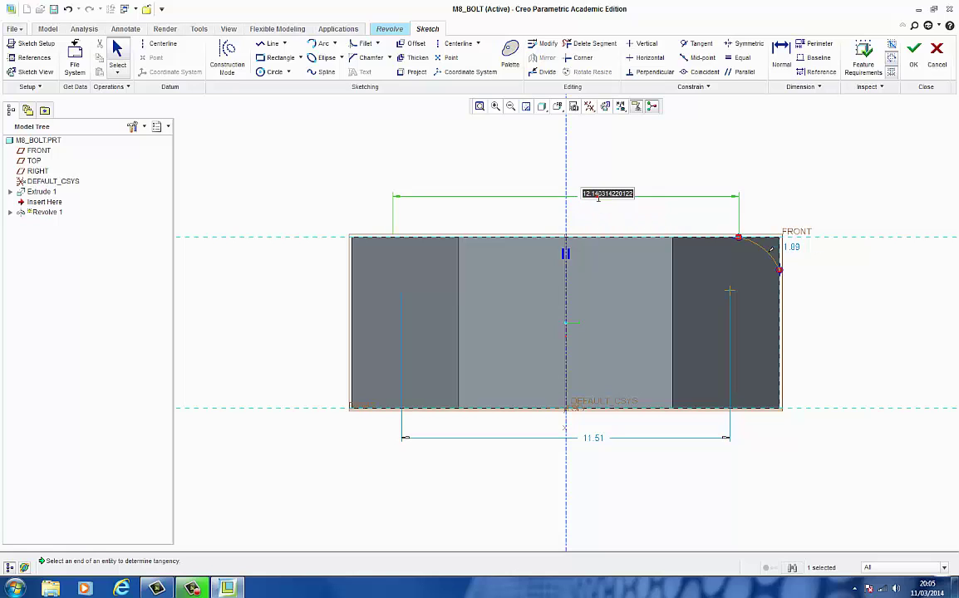
text(12)
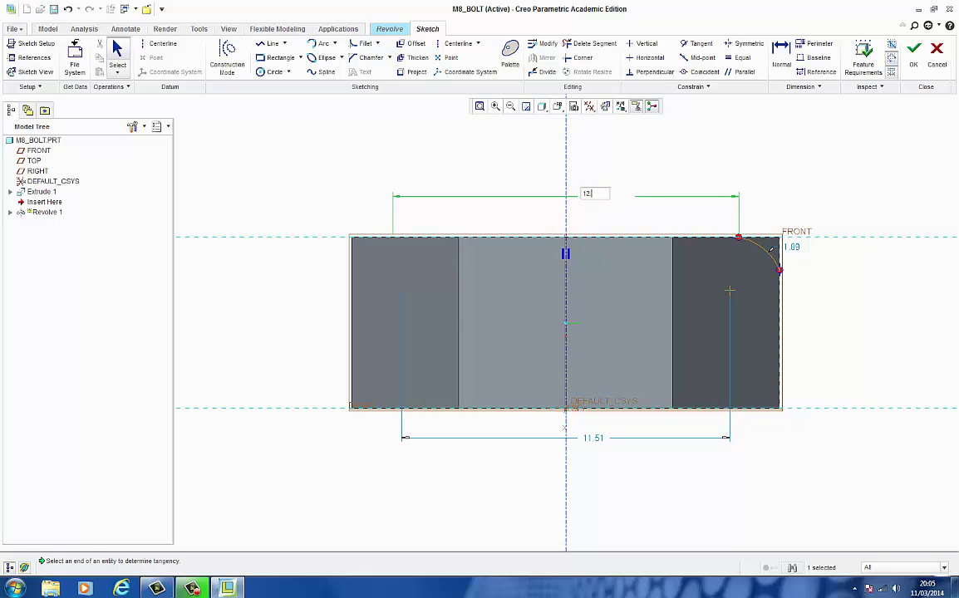
text(.7)
key(Return)
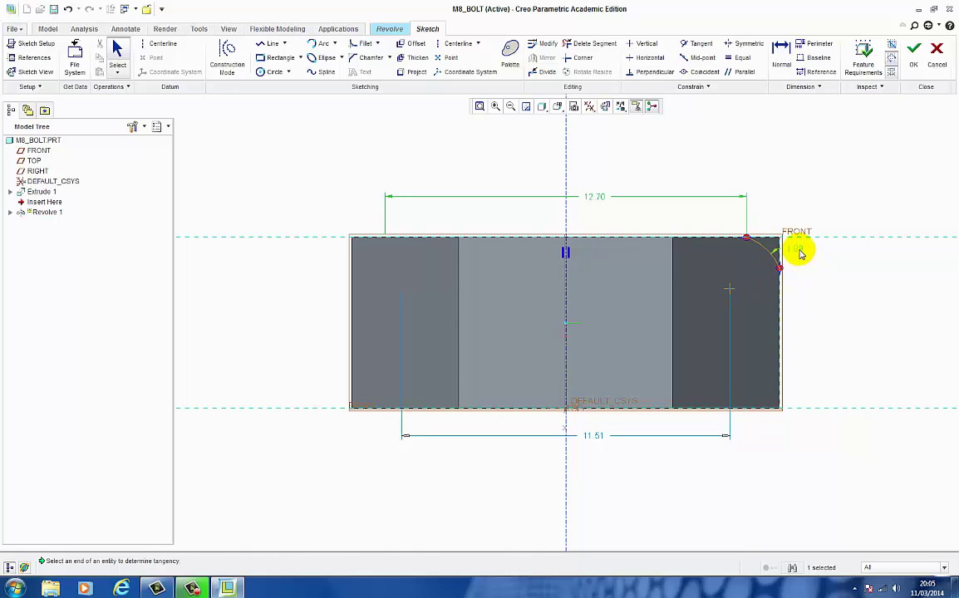
Place the corner arc's radius dimension clear of the head and set the radius to 2 mm
drag(800, 255, 851, 202)
double_click(849, 200)
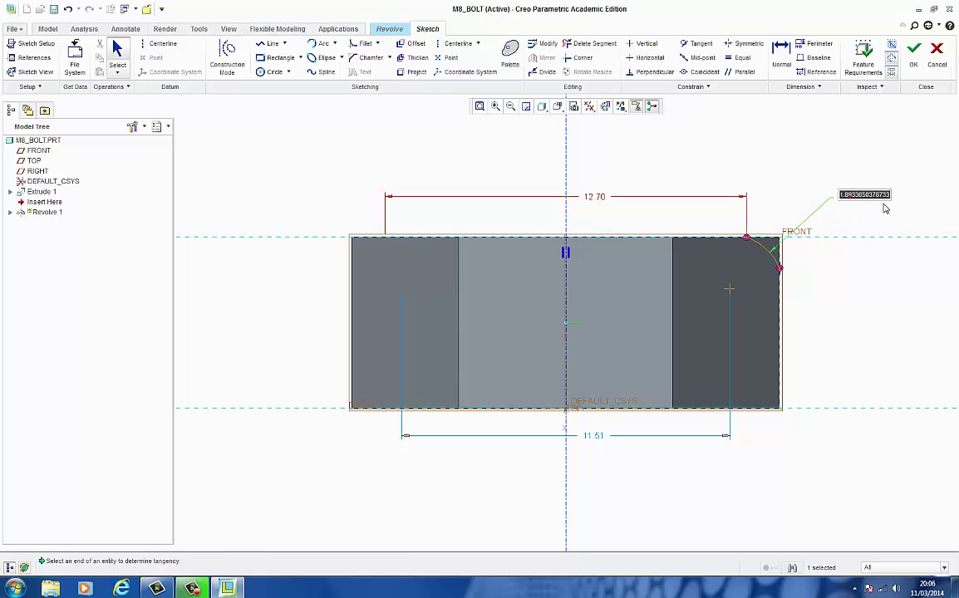
text(2)
key(Return)
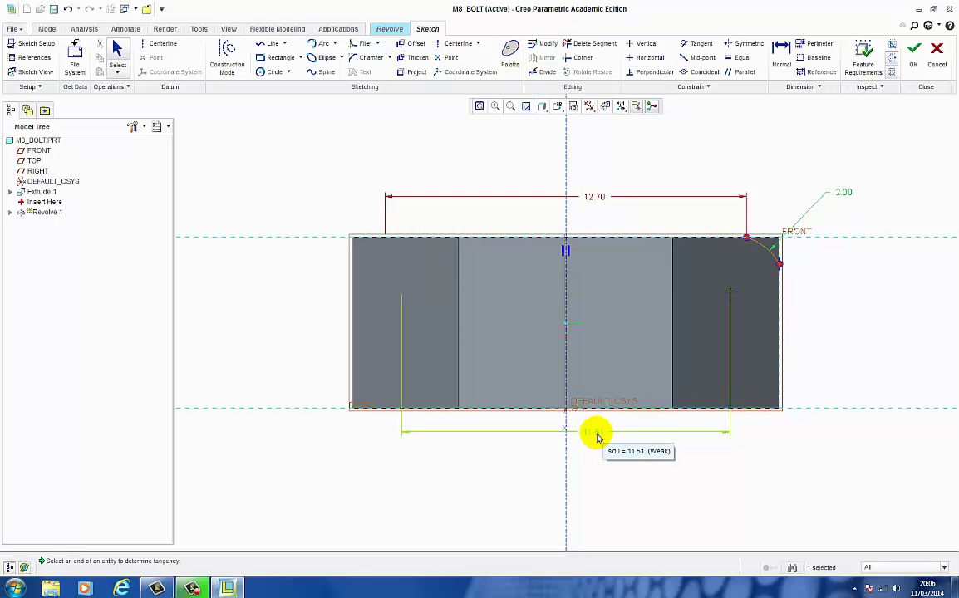
Dimension the height of the arc's lower endpoint above the head's bottom reference and set it to 5.5 mm
click(781, 51)
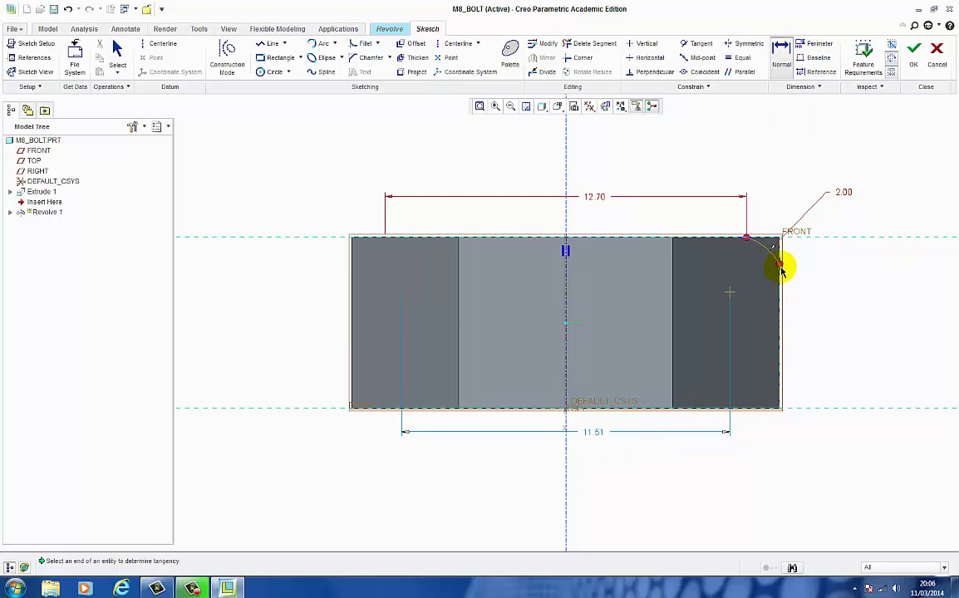
drag(800, 341, 805, 413)
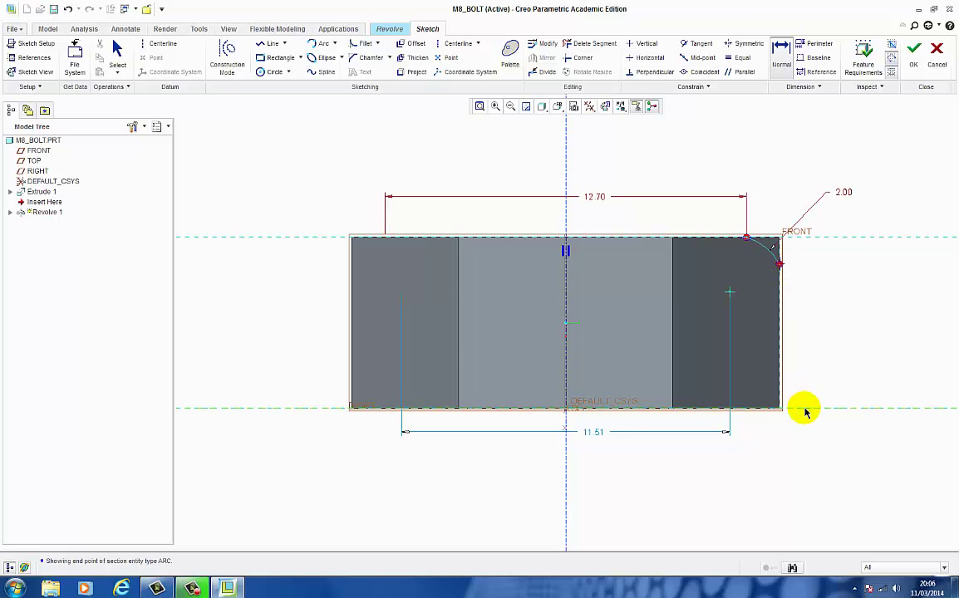
middle_click(829, 343)
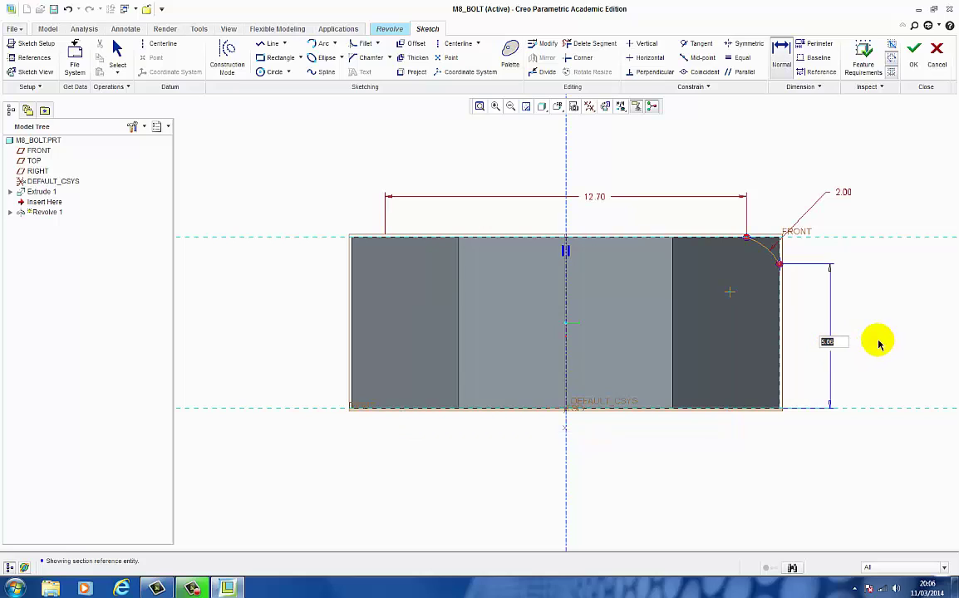
key(Return)
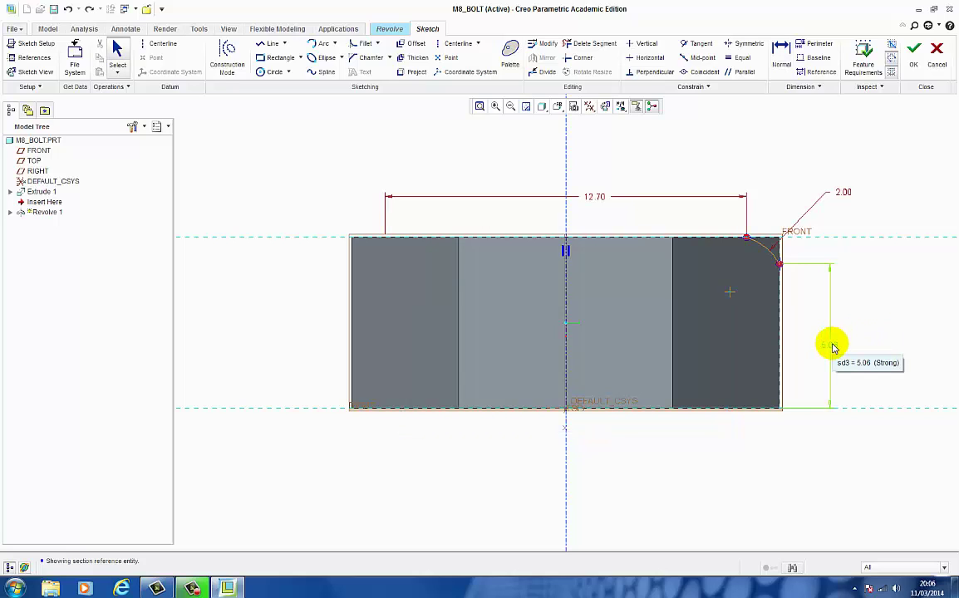
double_click(834, 347)
text(5.5)
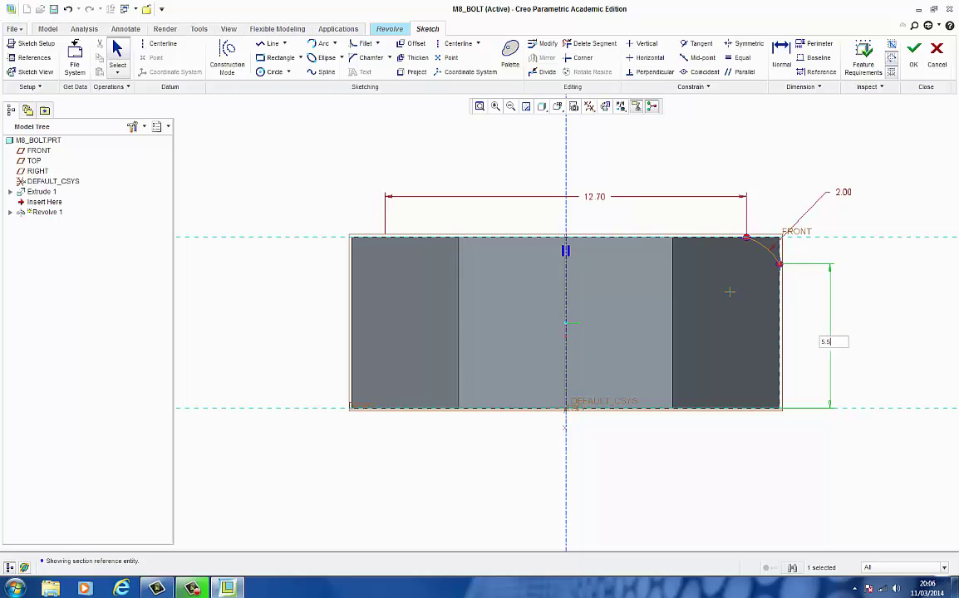
key(Return)
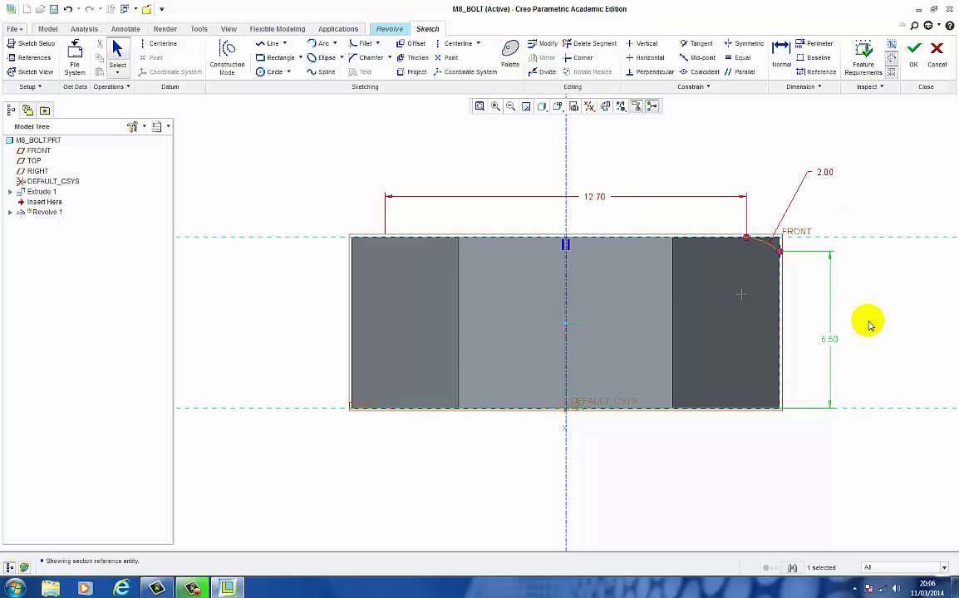
Finish the arc sketch and revolve it 360° as a cut, removing material on the outer side of the arc
click(913, 55)
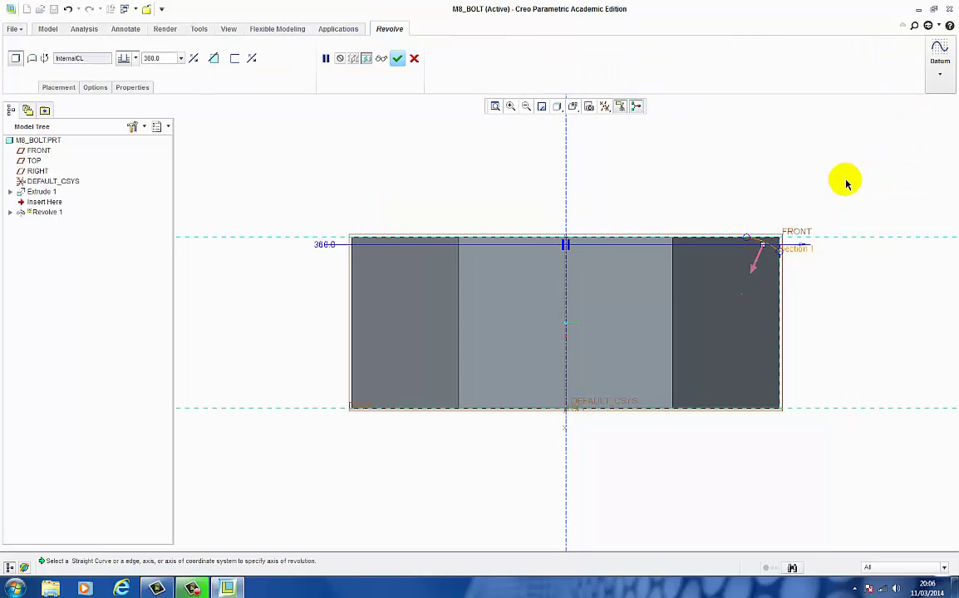
click(752, 271)
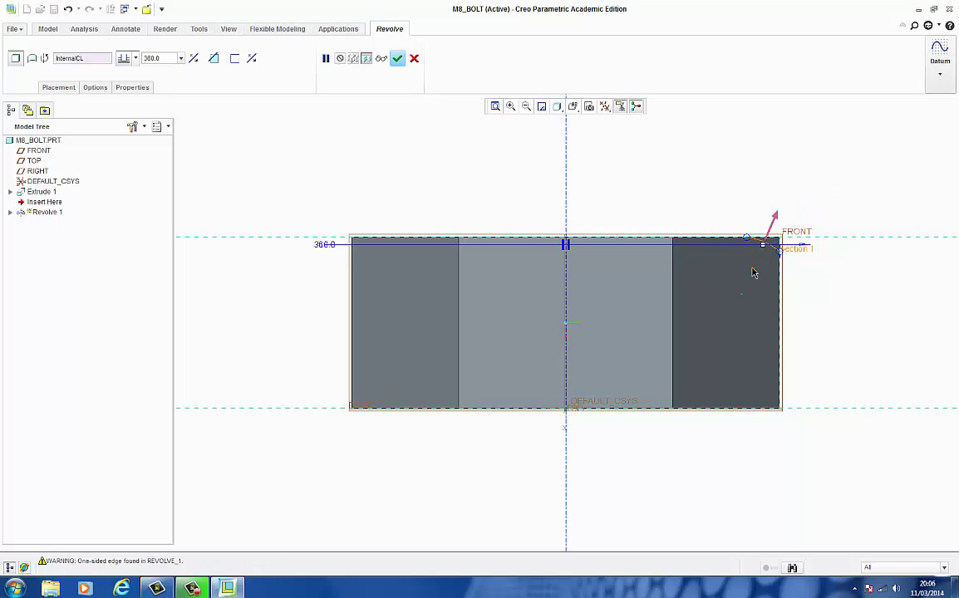
middle_drag(710, 178, 696, 196)
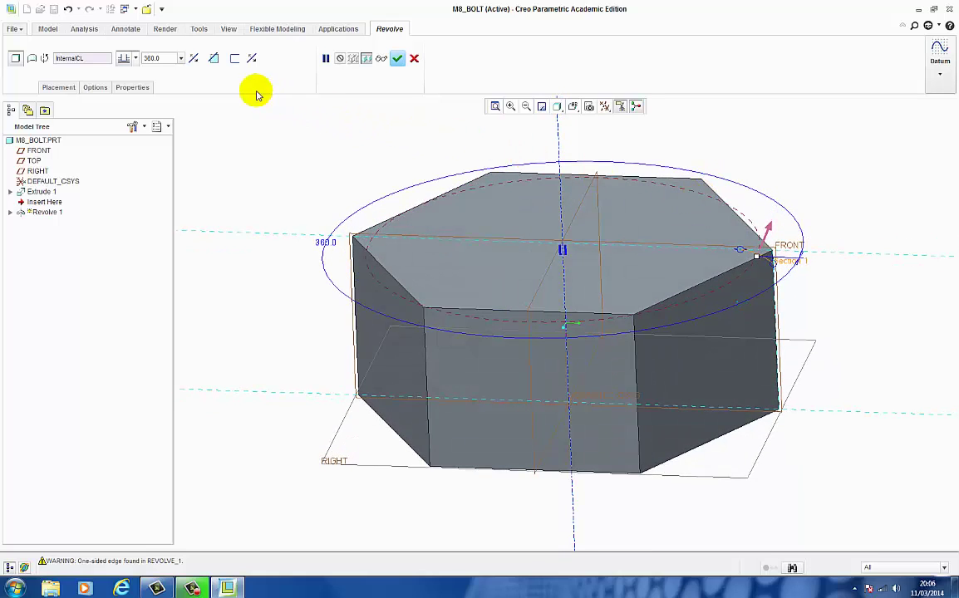
click(213, 58)
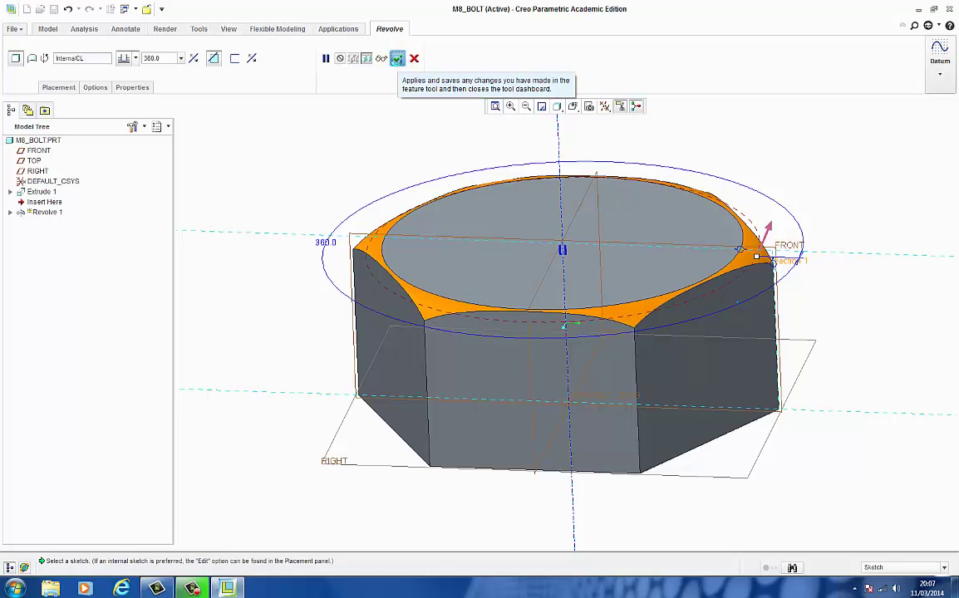
click(398, 59)
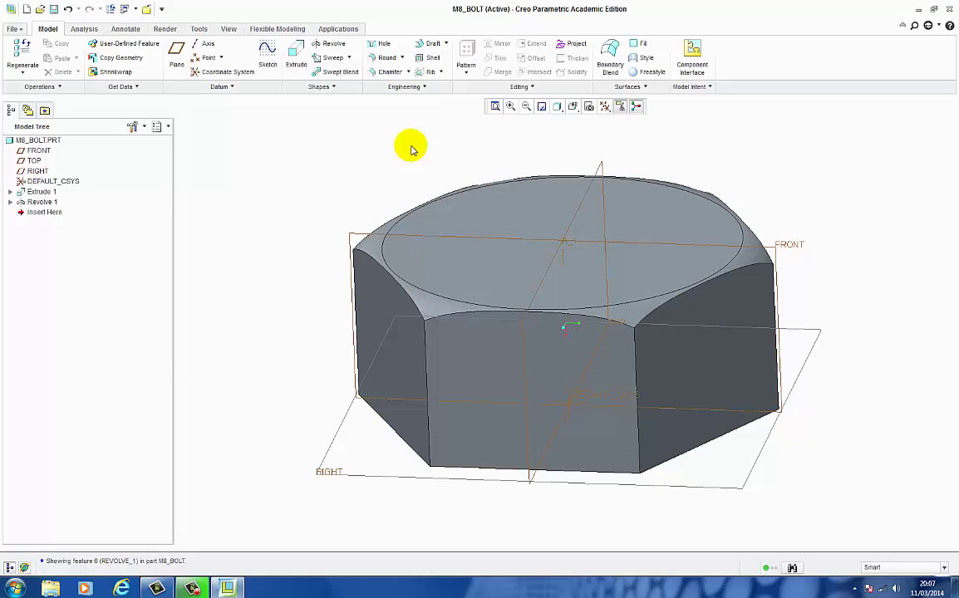
Start an extrusion on the head's flat, uncut hexagonal face and sketch a circle of about 8.1 mm diameter centred on the origin
mouse_move(411, 148)
middle_down()
mouse_move(324, 148)
mouse_move(287, 137)
mouse_move(272, 120)
middle_up()
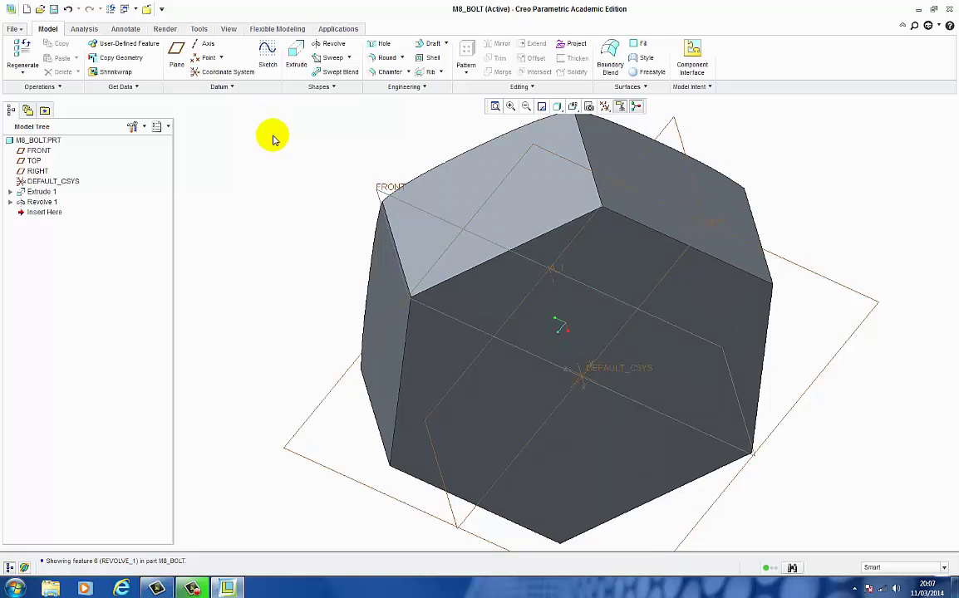
click(296, 54)
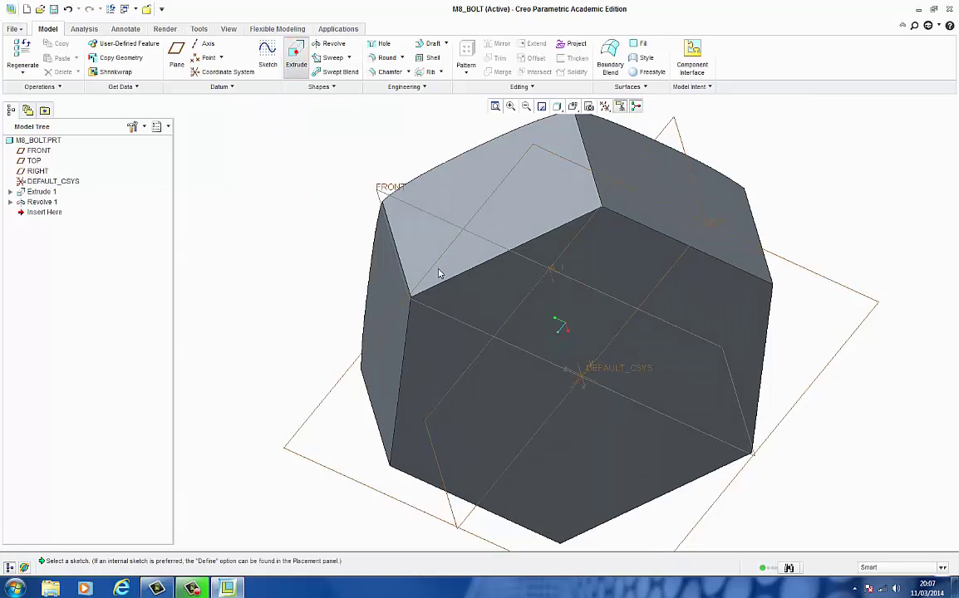
click(491, 289)
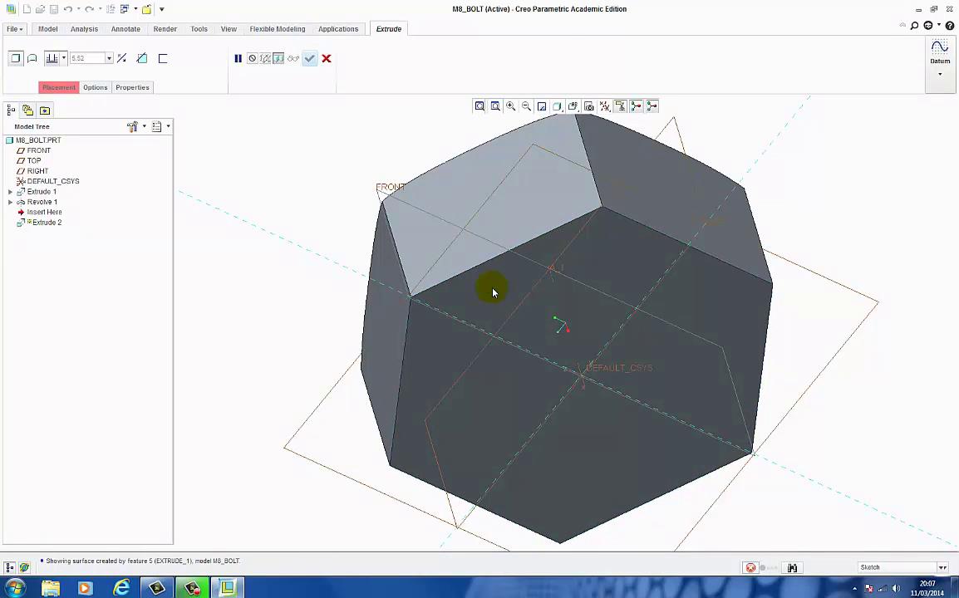
click(606, 108)
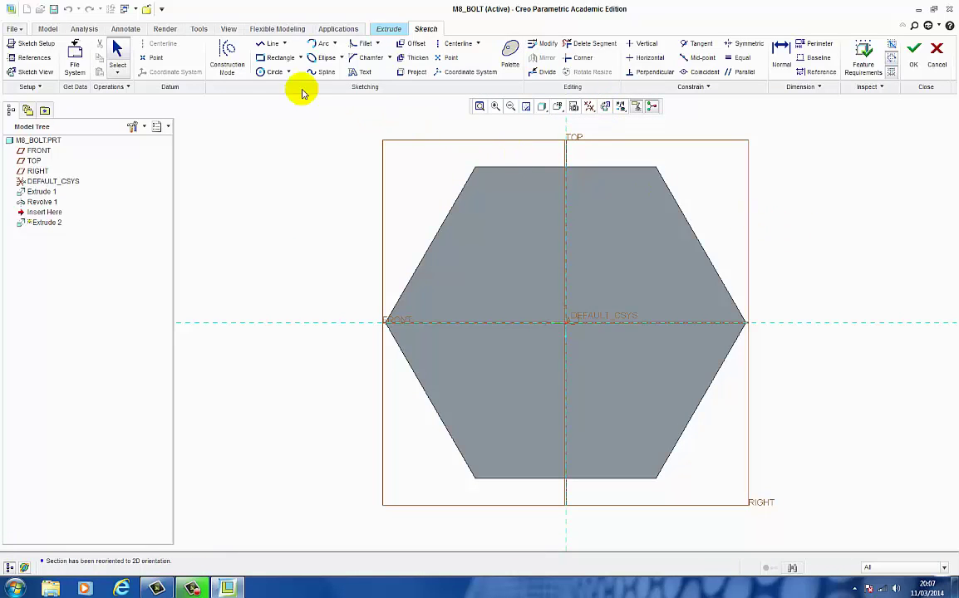
click(264, 75)
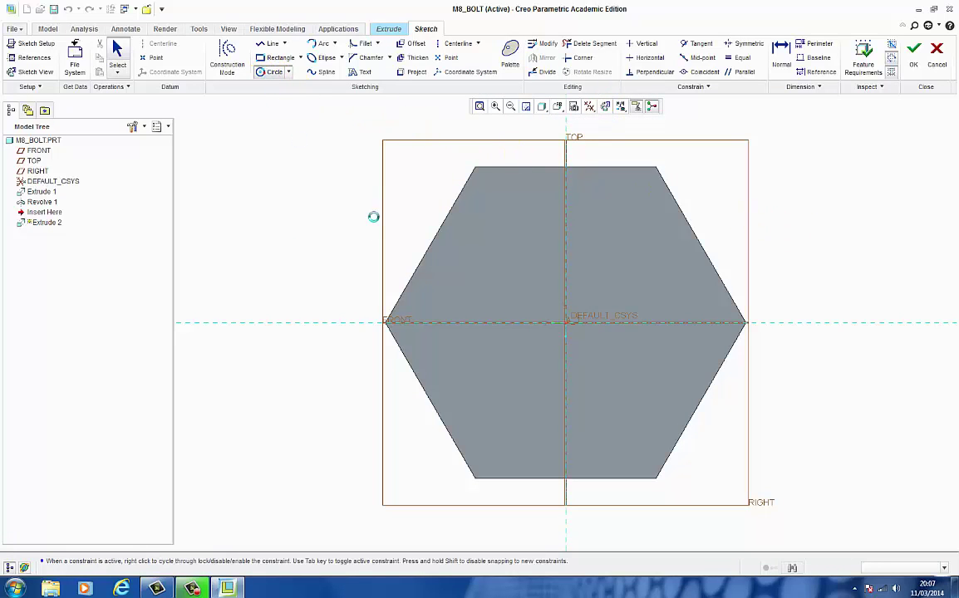
click(566, 324)
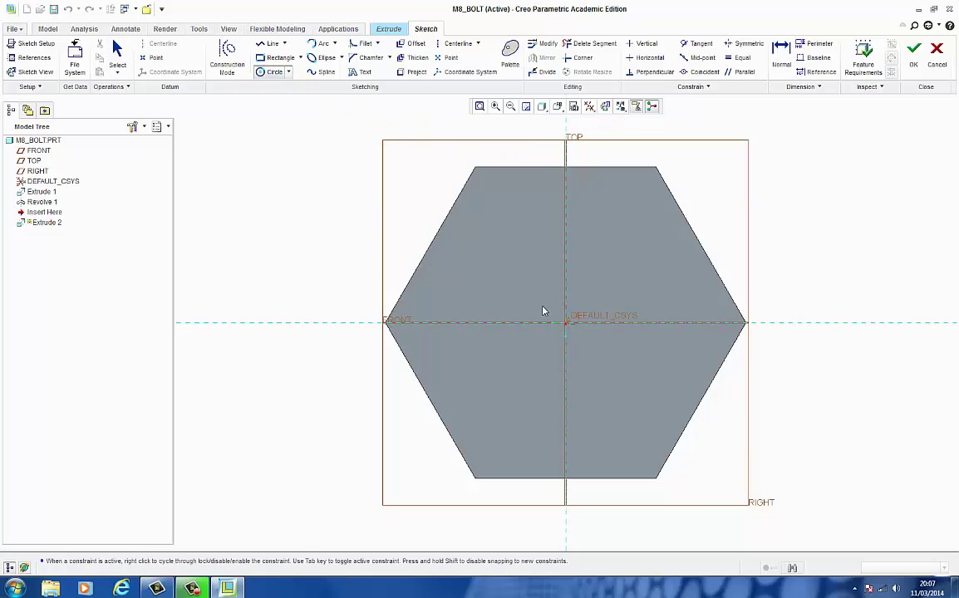
click(486, 270)
middle_click(371, 225)
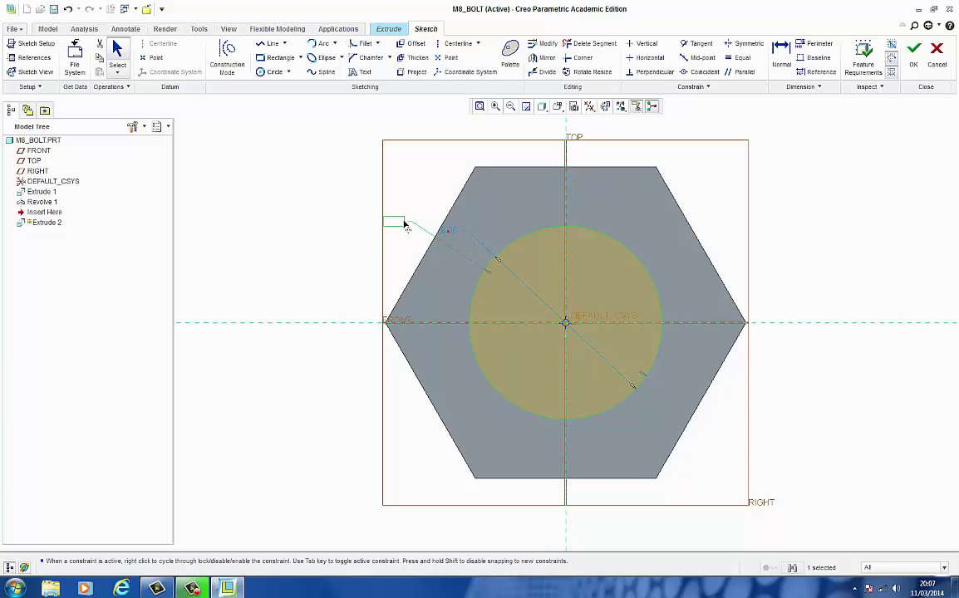
Set the circle's diameter to 8 mm and finish the shank sketch
drag(400, 222, 388, 222)
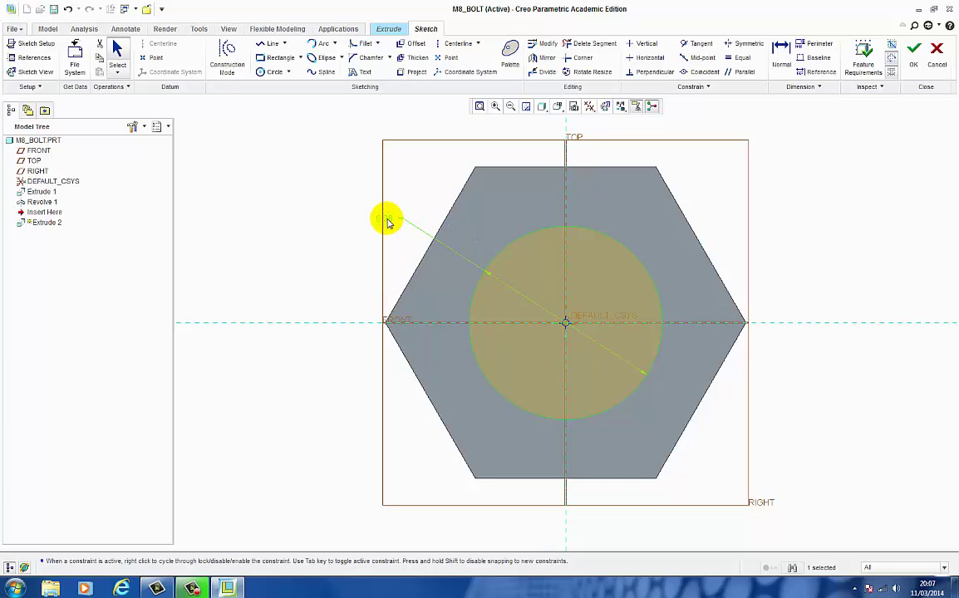
double_click(387, 221)
click(385, 220)
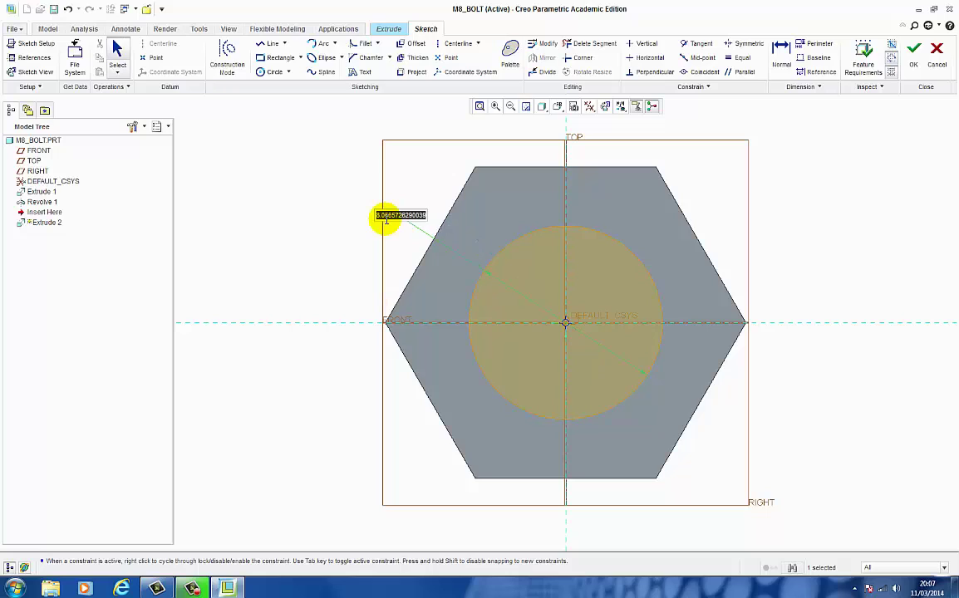
text(8)
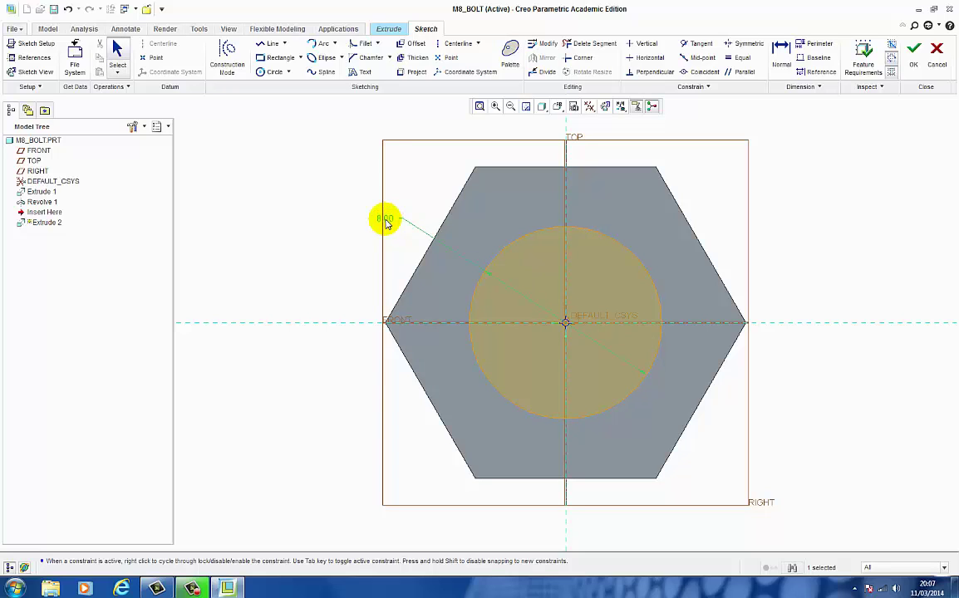
click(353, 258)
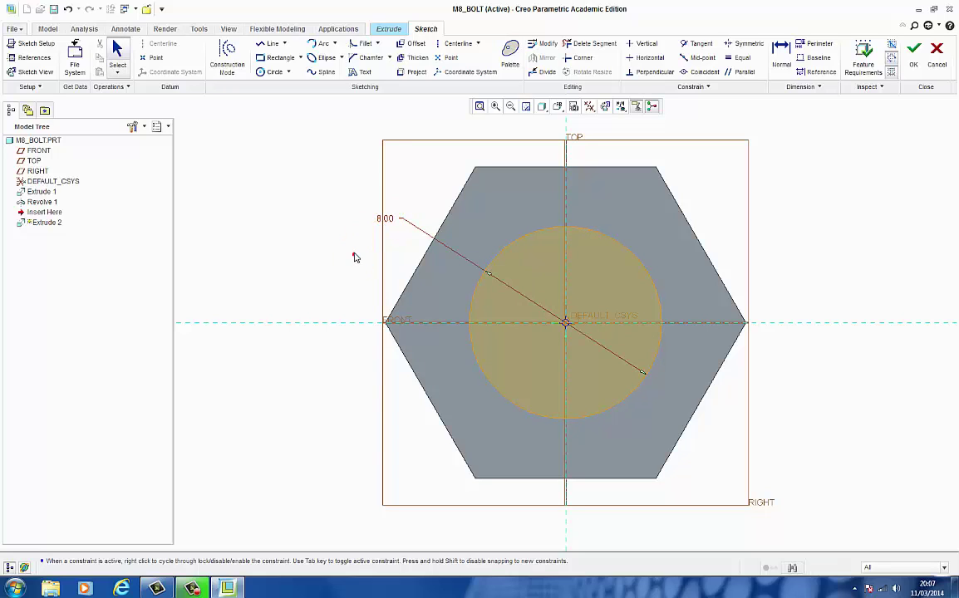
click(913, 54)
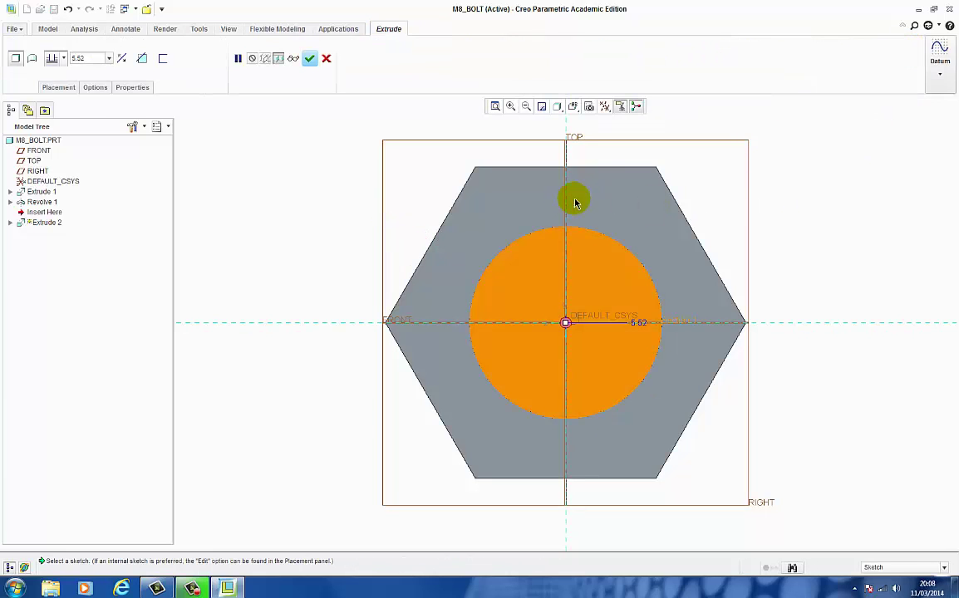
Extrude the circular profile 35 mm away from the head to form the bolt shank
scroll(310, 235, down, 4)
double_click(554, 298)
click(587, 294)
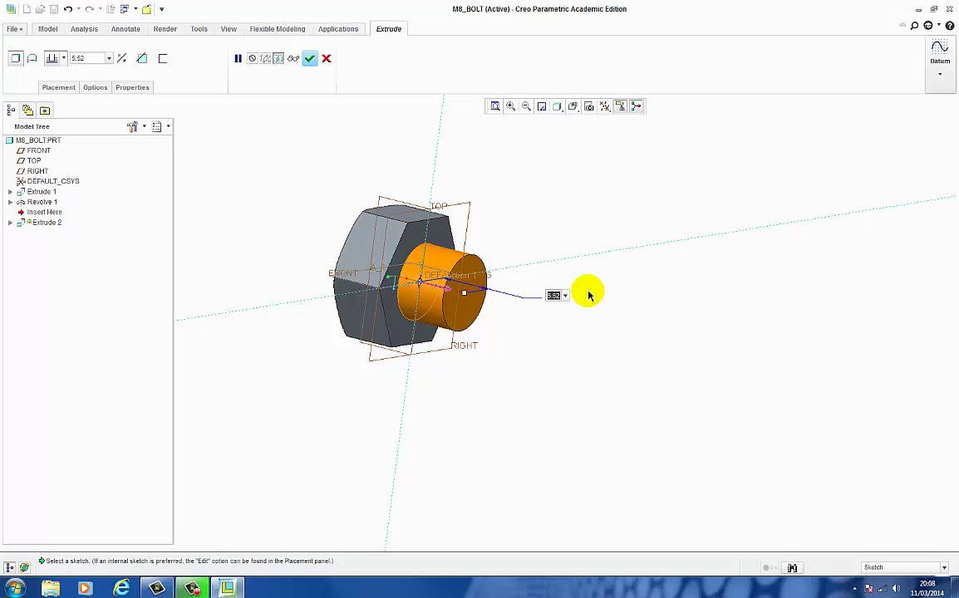
text(35)
key(Return)
click(309, 60)
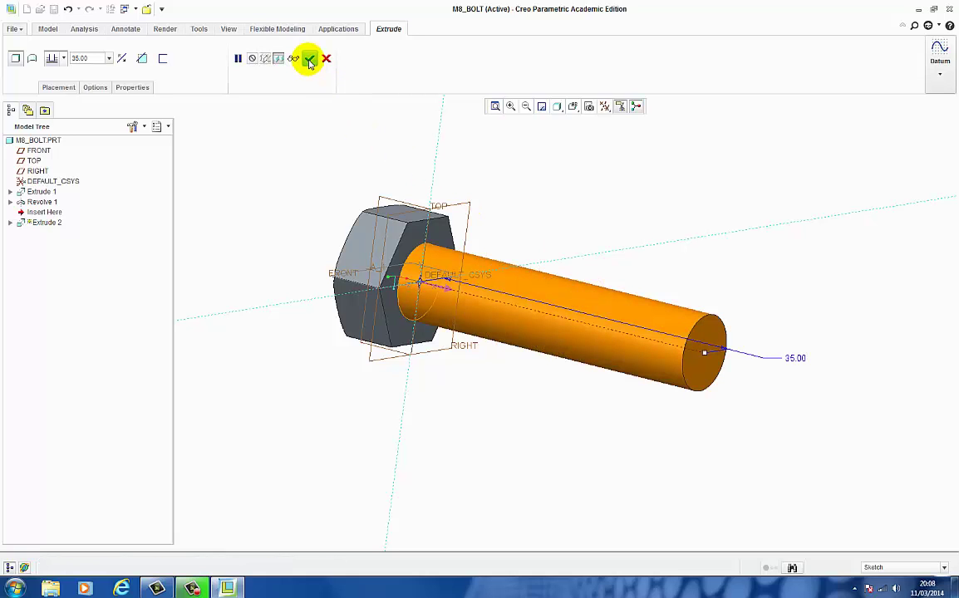
click(540, 182)
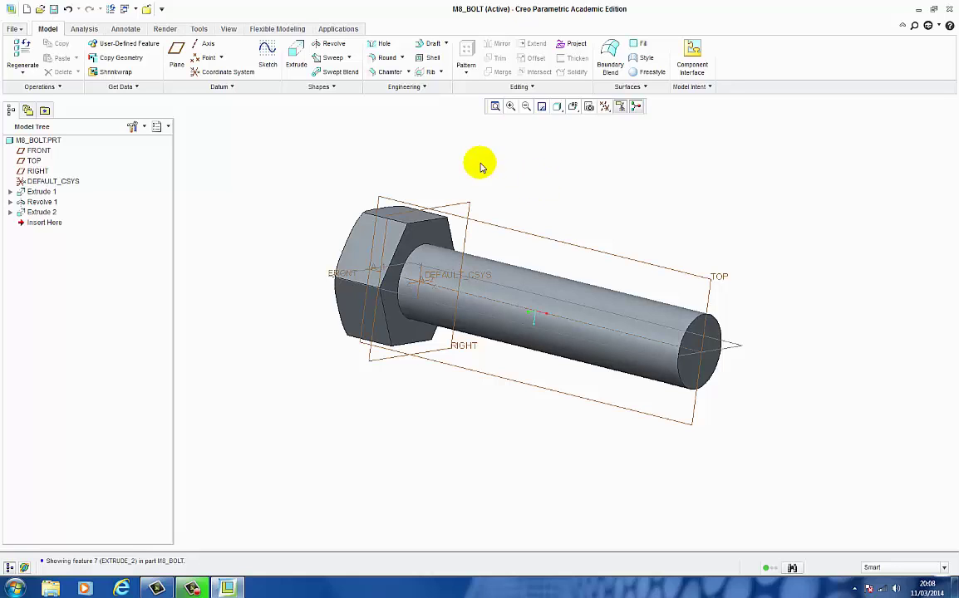
Chamfer the circular edge at the free end of the shank with a D x D chamfer of 0.3 mm
click(387, 75)
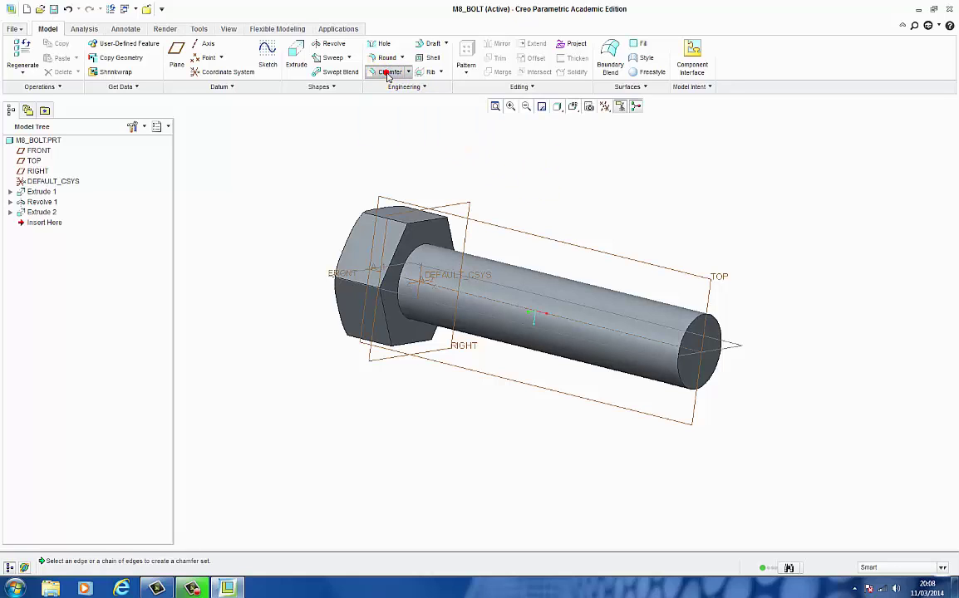
click(702, 321)
double_click(742, 305)
click(802, 280)
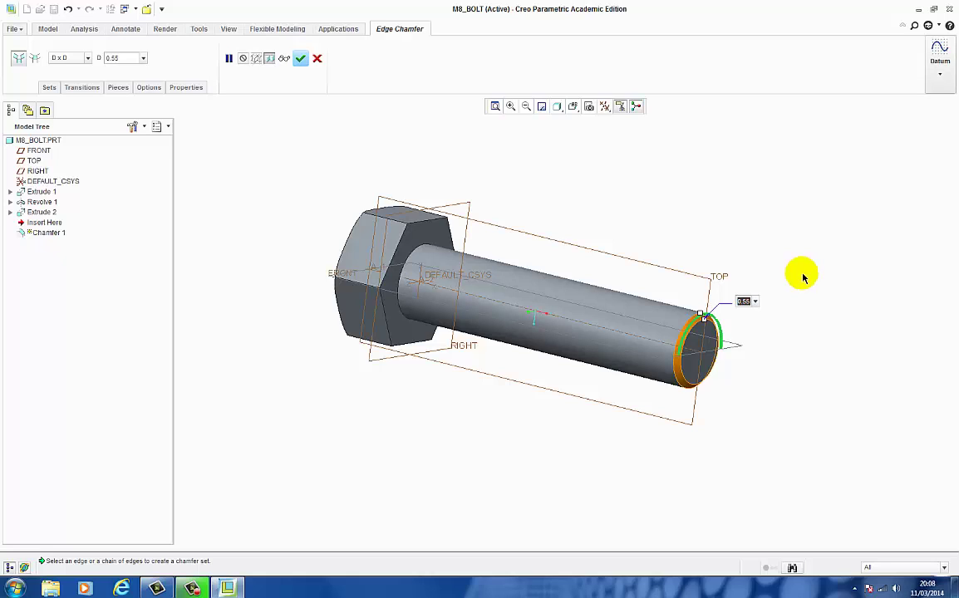
text(3)
click(803, 280)
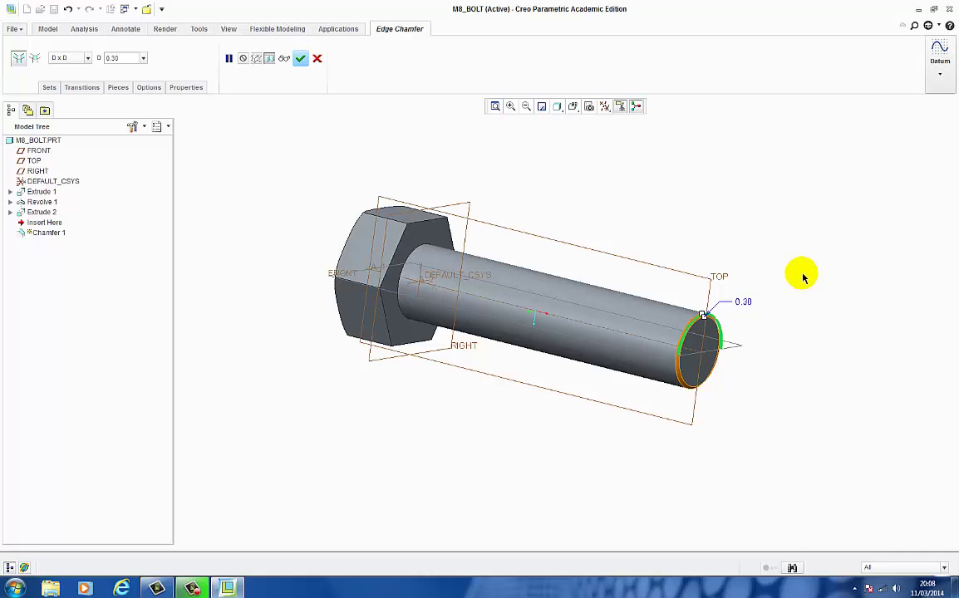
middle_click(571, 169)
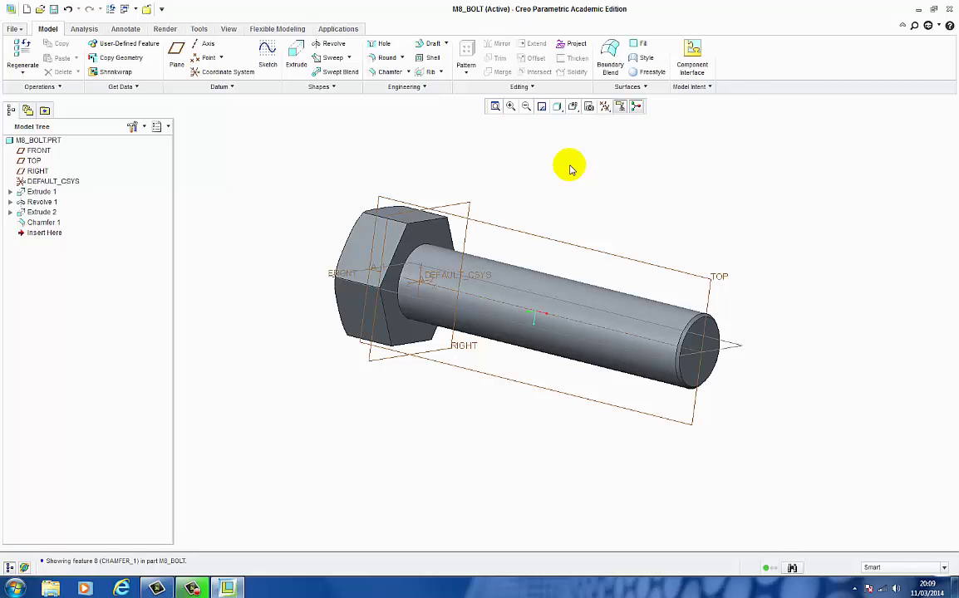
Start a helical sweep and define its profile sketch on the TOP datum plane, viewed square to the screen
click(346, 58)
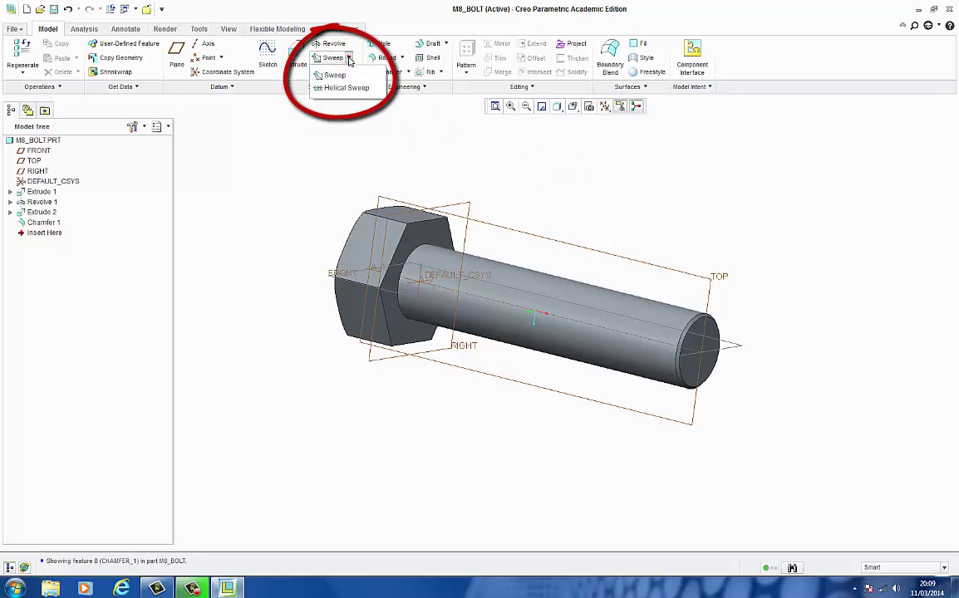
click(347, 90)
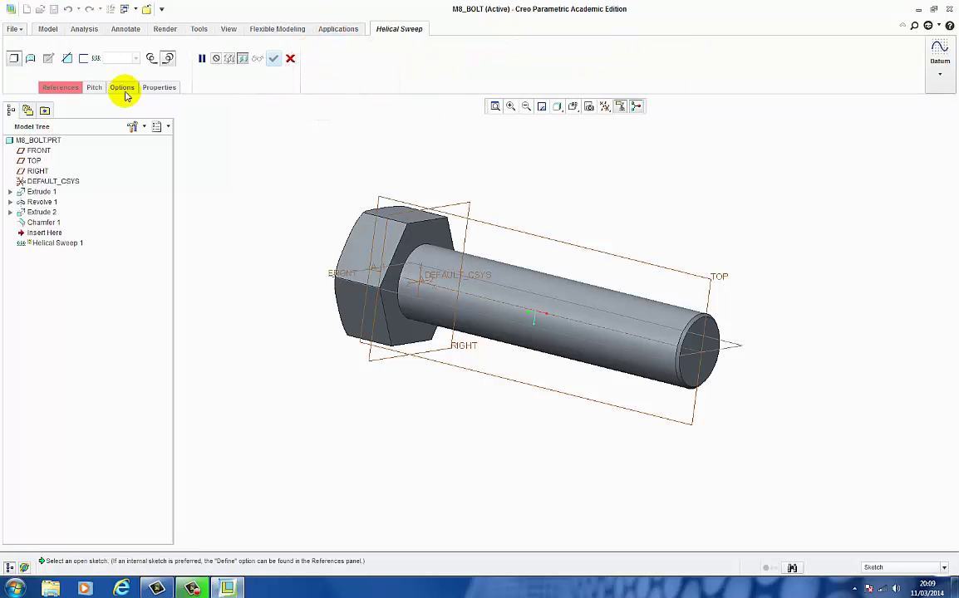
click(57, 88)
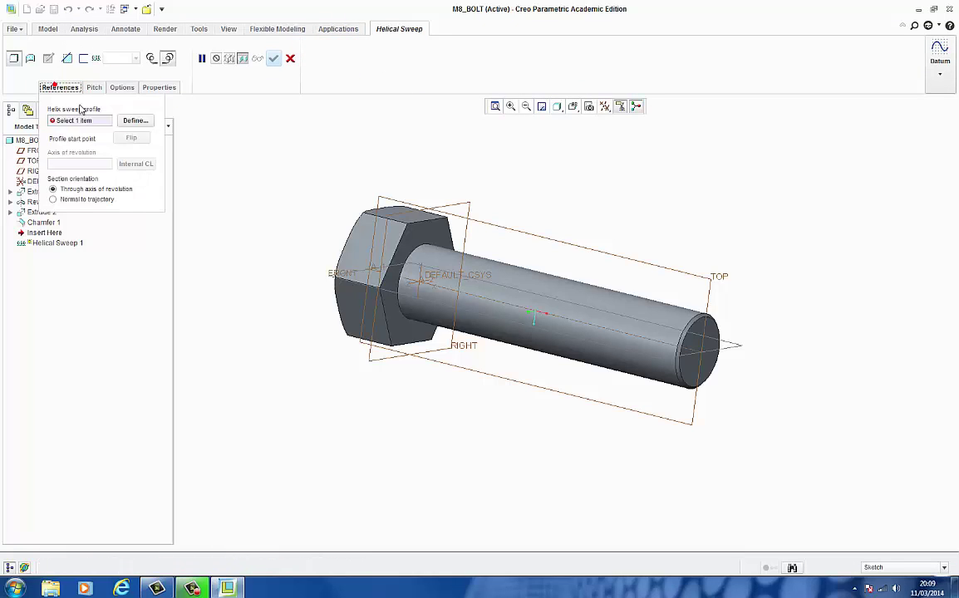
click(130, 121)
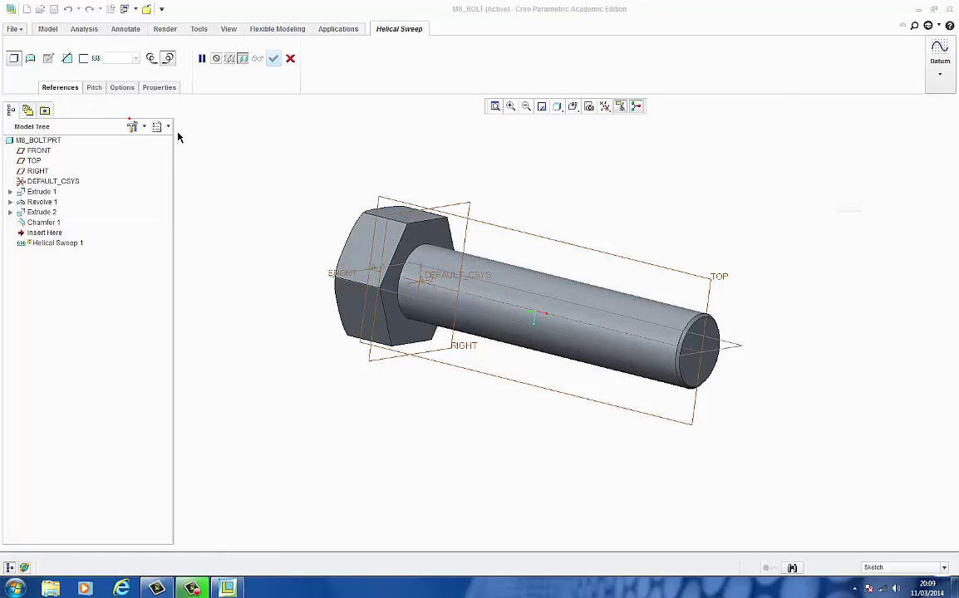
click(594, 252)
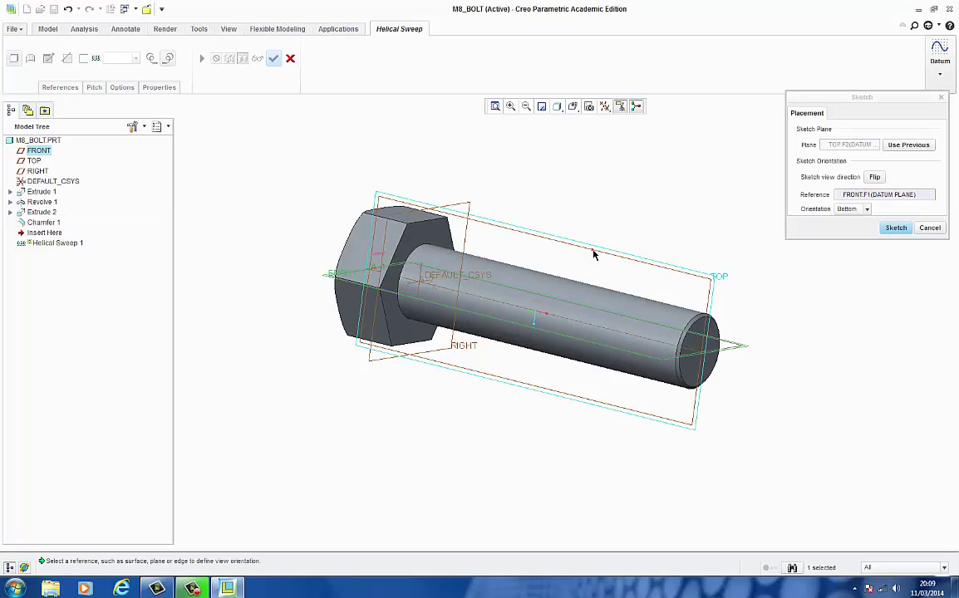
click(896, 228)
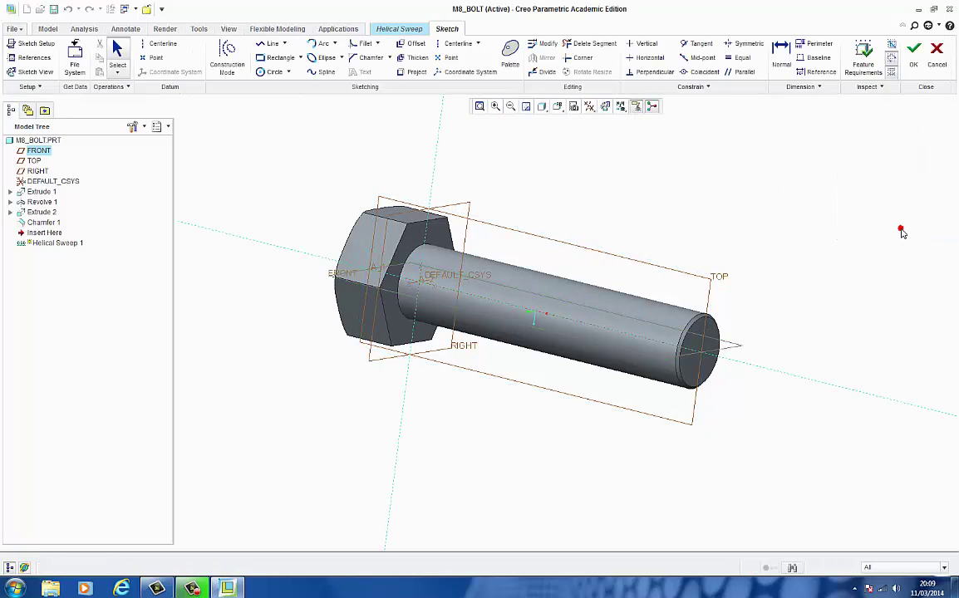
click(606, 108)
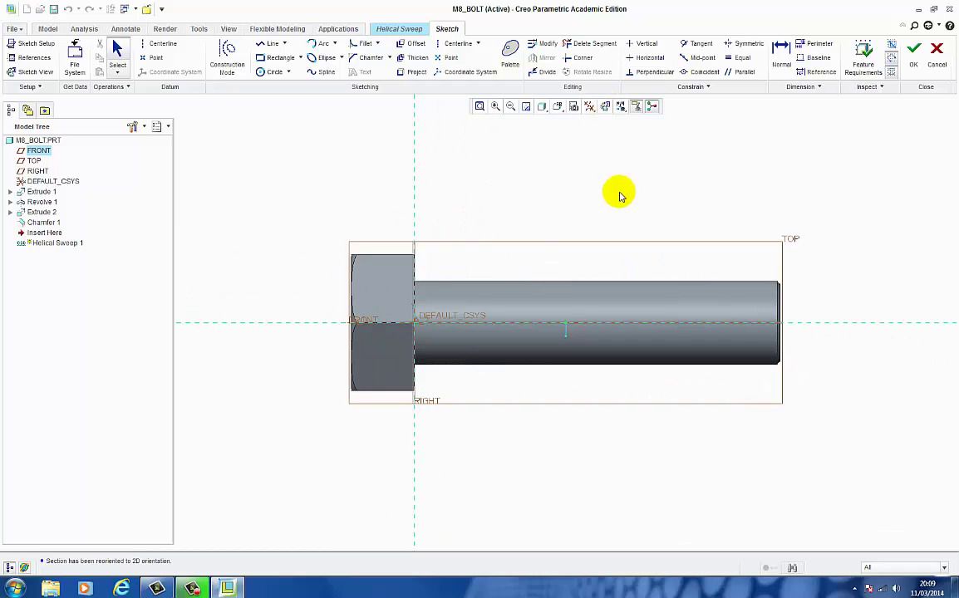
Reorient the sketch so the FRONT plane faces Left, with the bolt upright and its head uppermost, and return to sketching
click(35, 47)
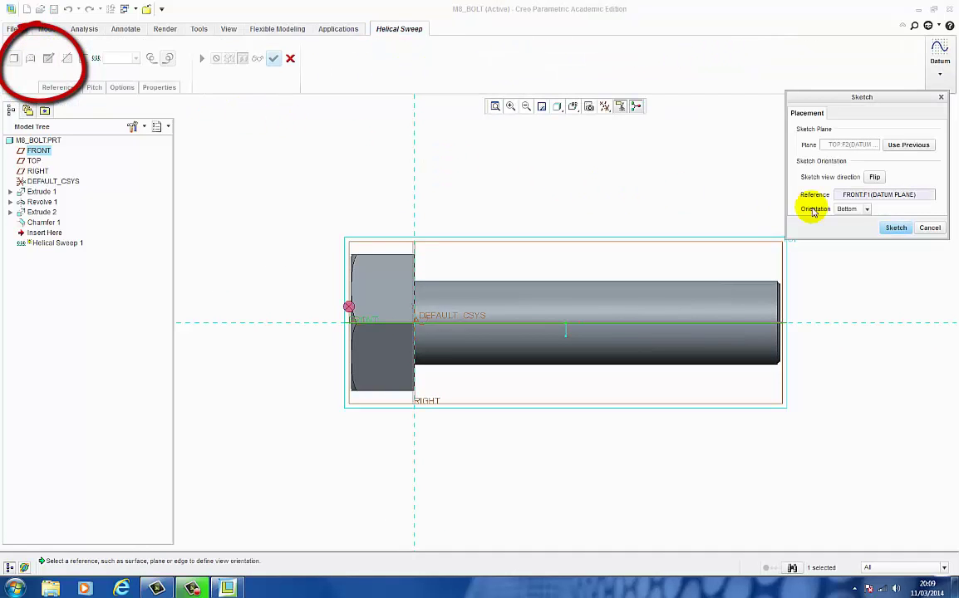
click(866, 208)
click(847, 241)
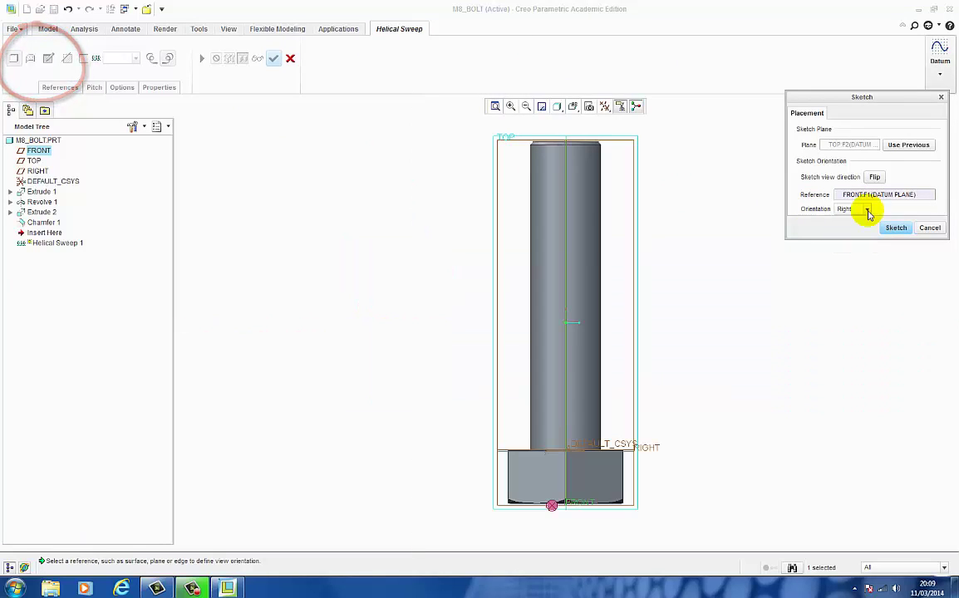
click(866, 210)
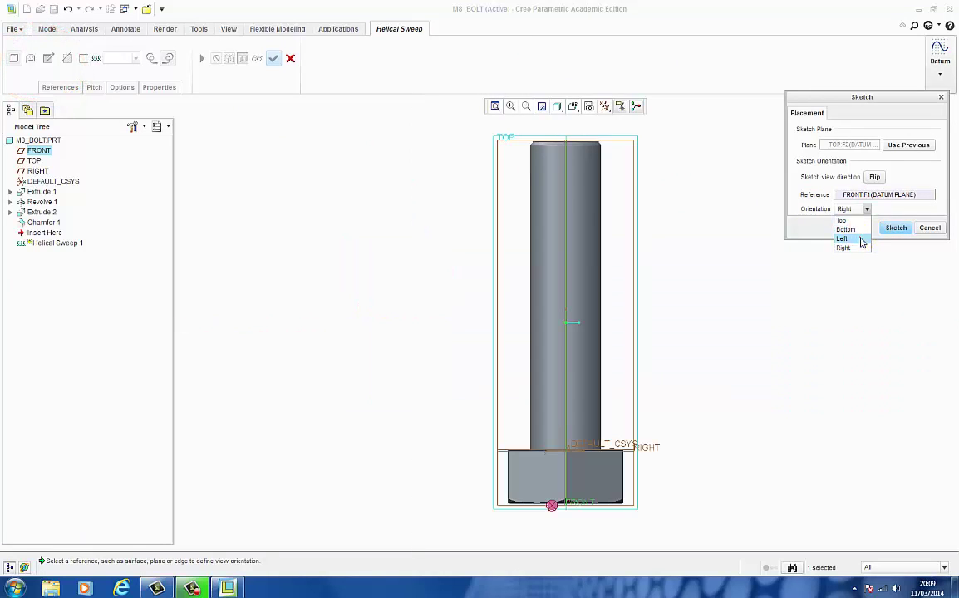
click(843, 238)
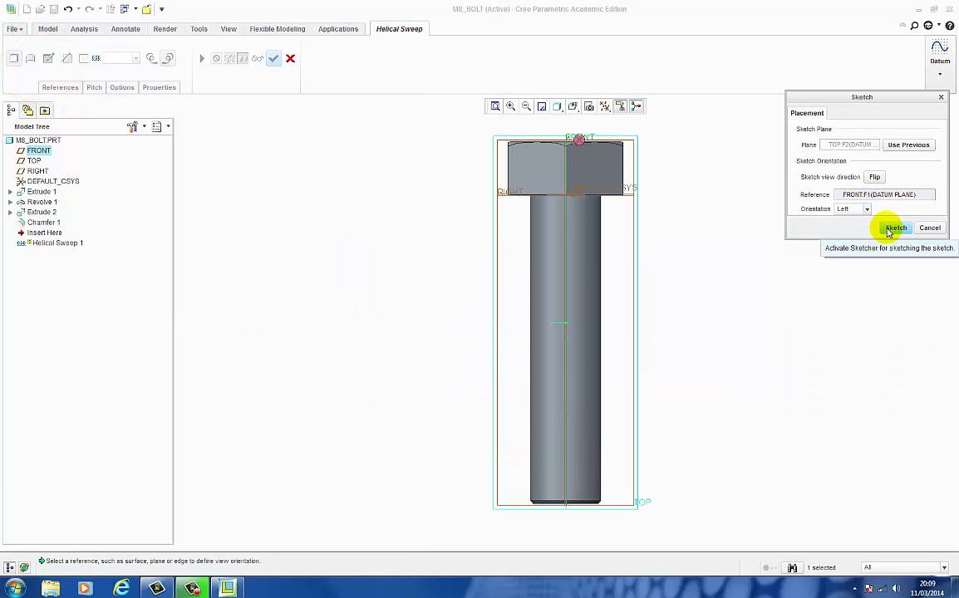
click(894, 228)
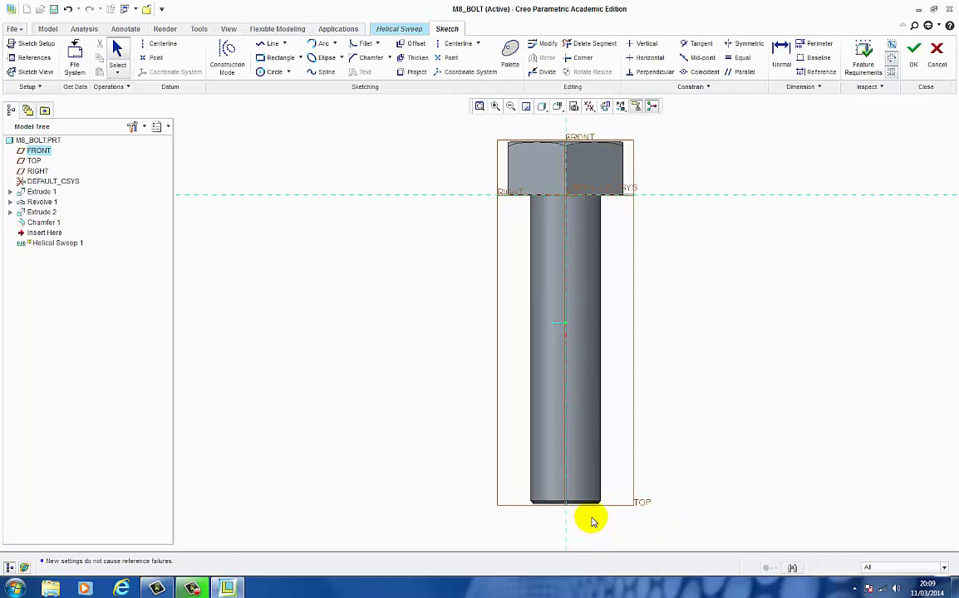
Add the shank's right-hand side and its chamfered end face as sketch references
scroll(592, 521, up, 6)
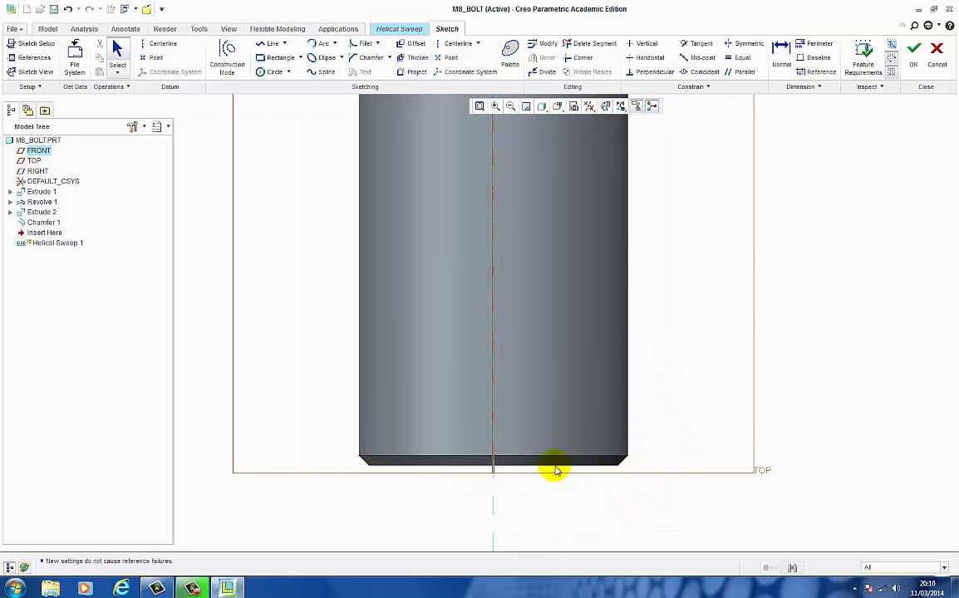
right_click(760, 315)
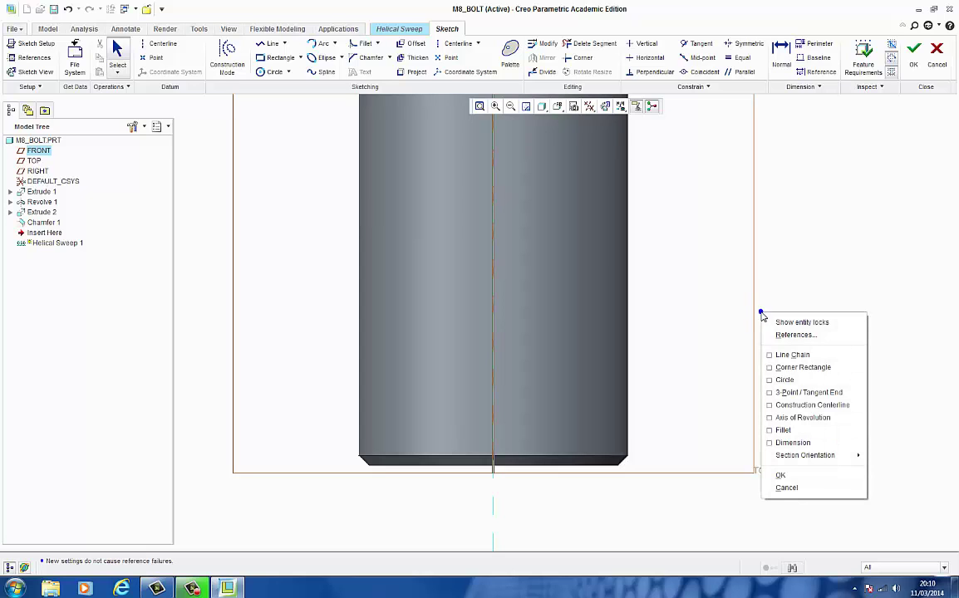
click(781, 337)
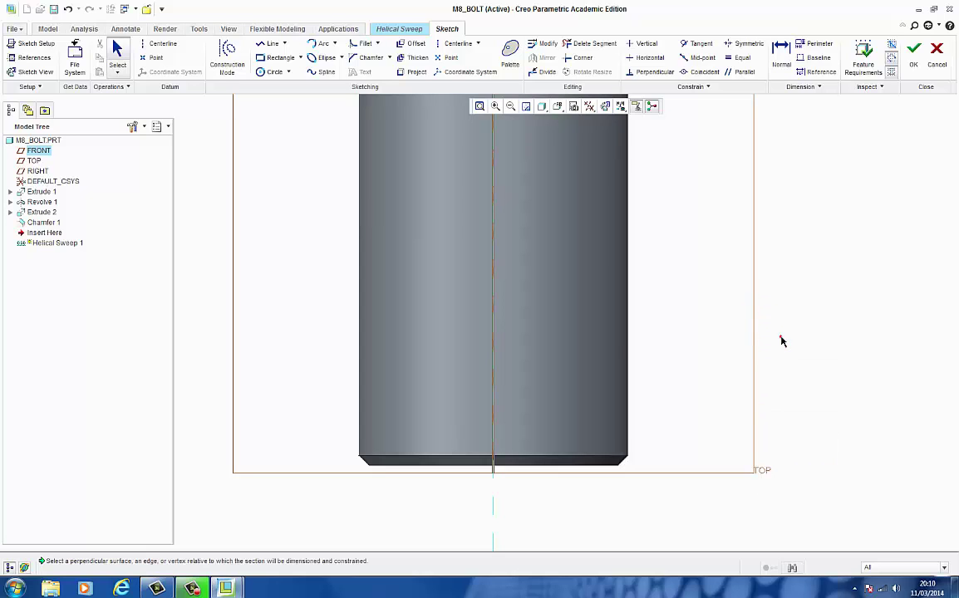
click(629, 335)
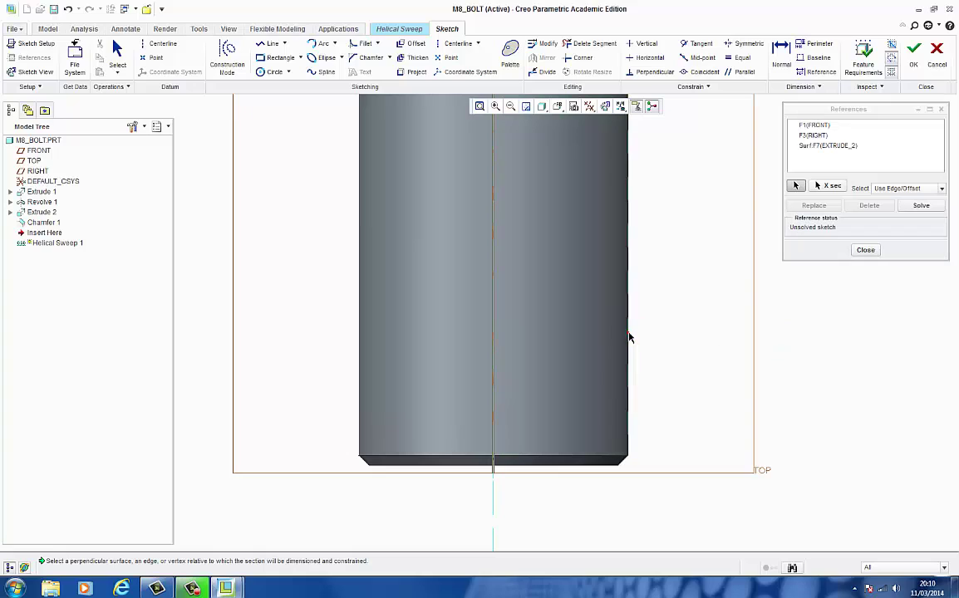
click(559, 464)
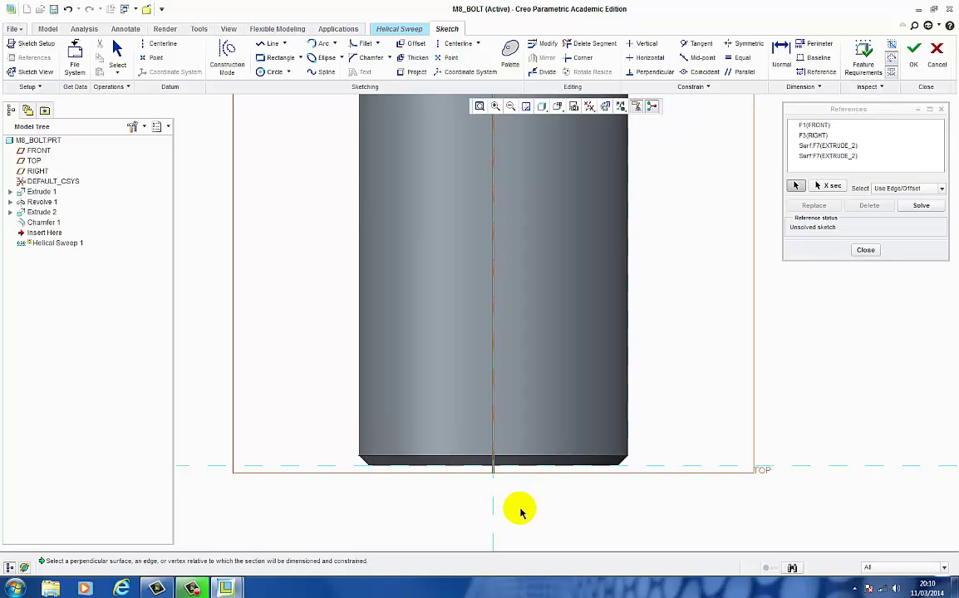
scroll(491, 526, down, 3)
scroll(492, 524, down, 2)
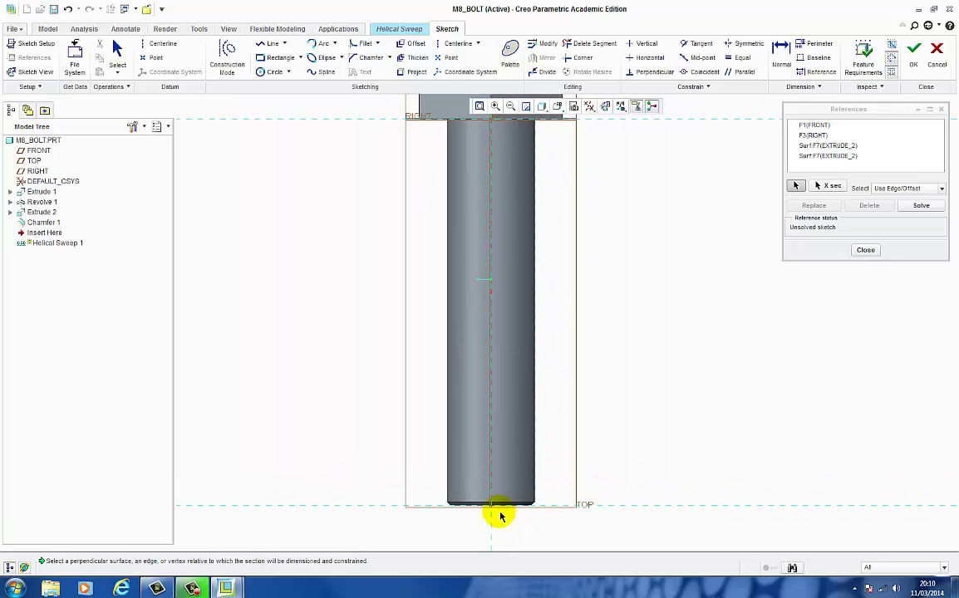
click(864, 251)
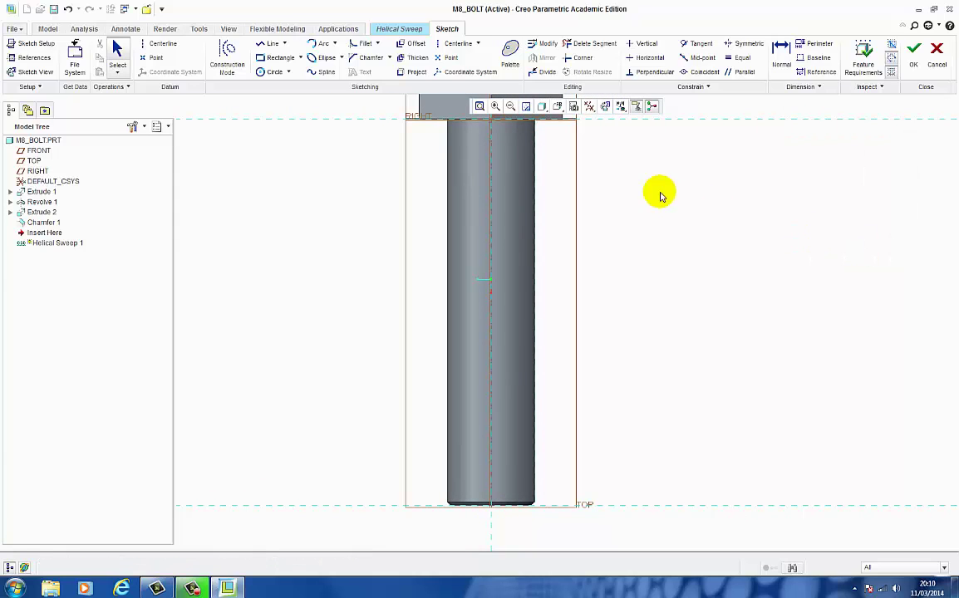
Sketch a vertical line about 22 mm long up the shank's right-hand side, starting where the side and end-face references meet
click(267, 46)
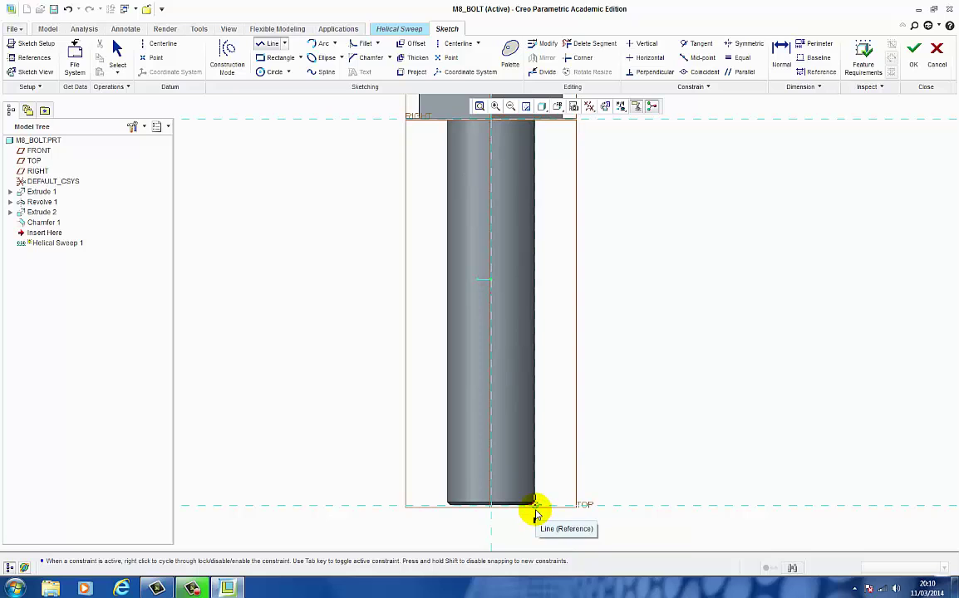
scroll(534, 507, up, 5)
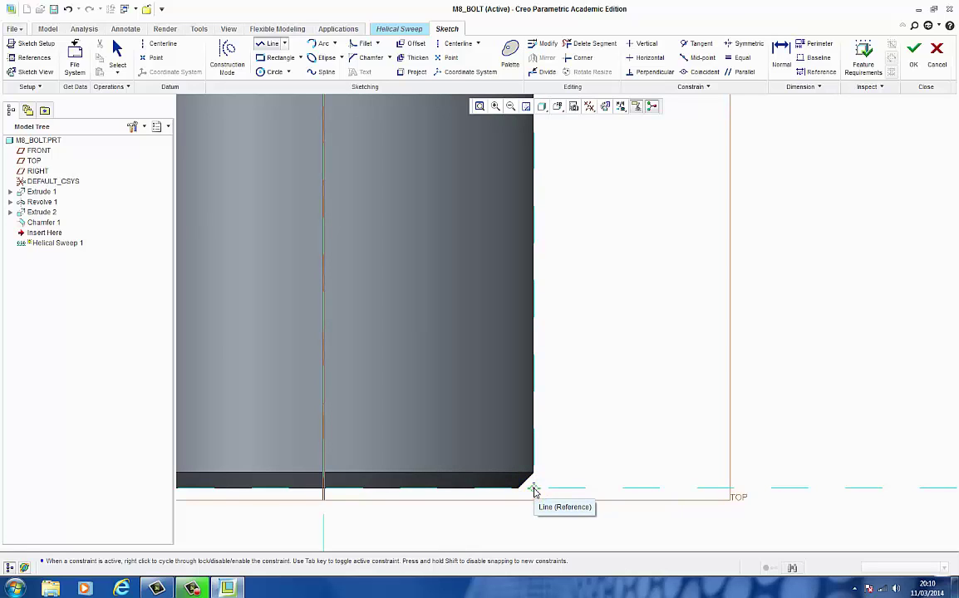
scroll(521, 485, down, 1)
scroll(518, 480, down, 2)
scroll(515, 472, down, 2)
scroll(515, 471, down, 2)
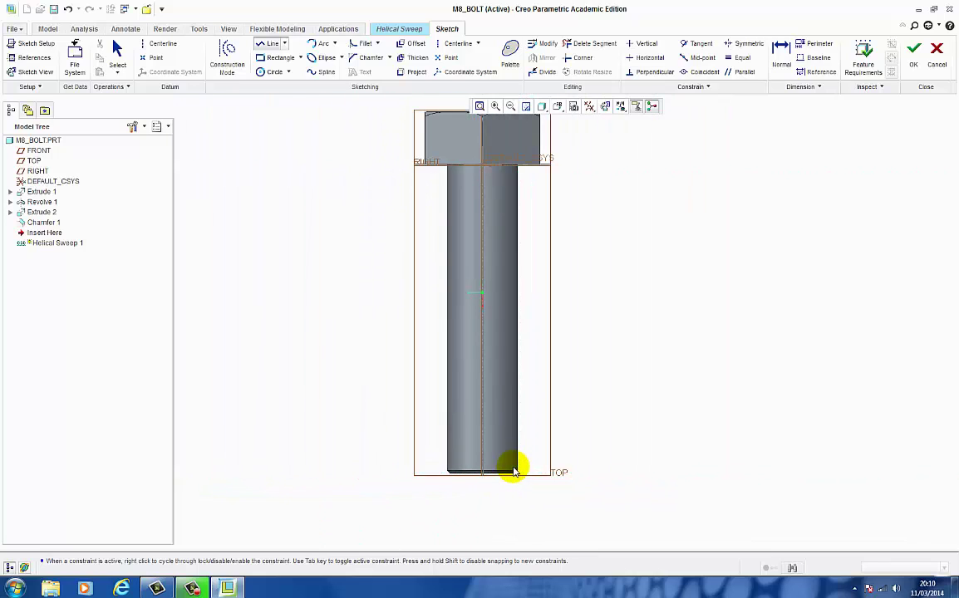
click(520, 281)
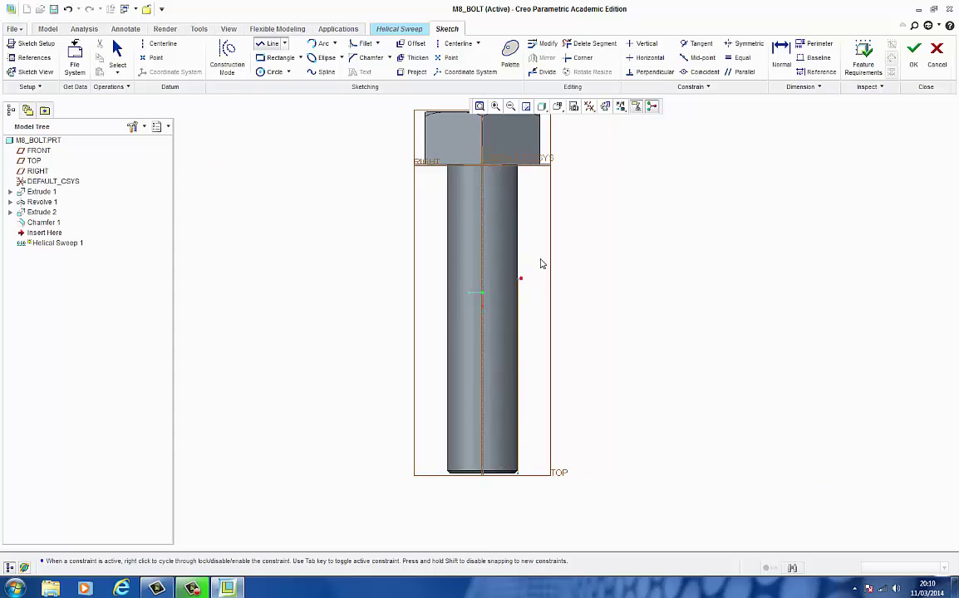
middle_click(540, 264)
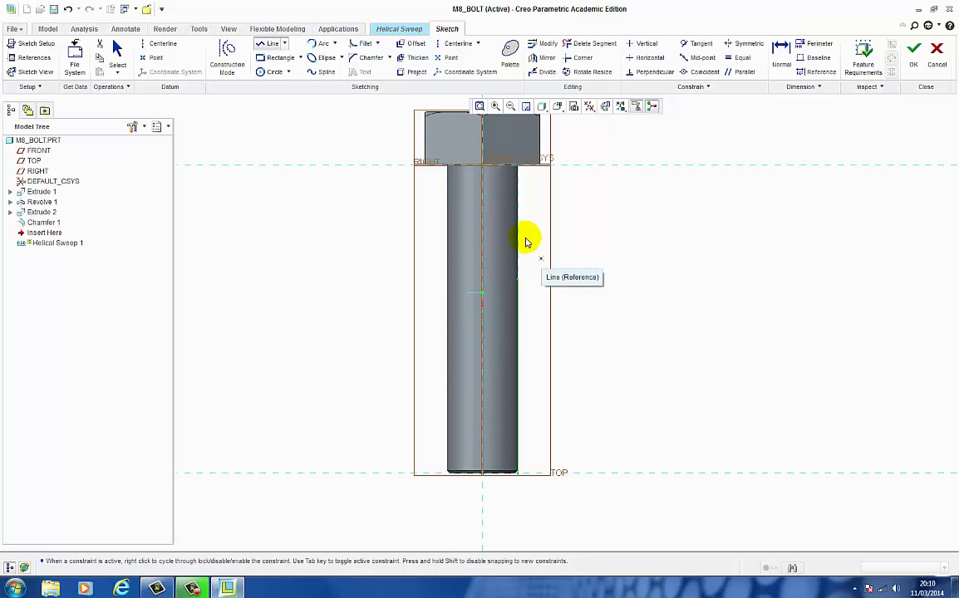
Sketch a tangent arc from the line's upper end, curving outward and ending about 3.56 mm away from the shank's side
click(322, 46)
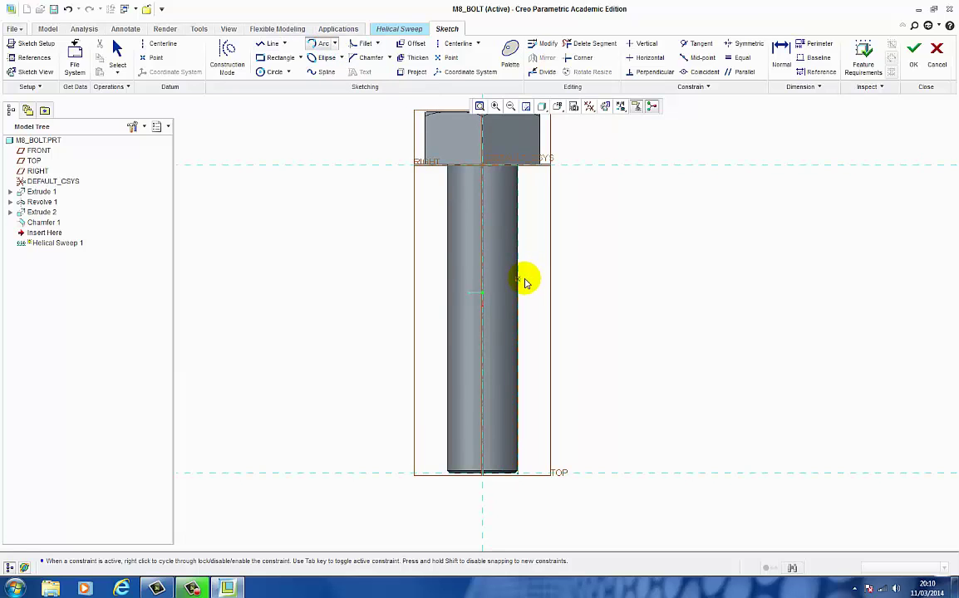
click(516, 280)
click(544, 219)
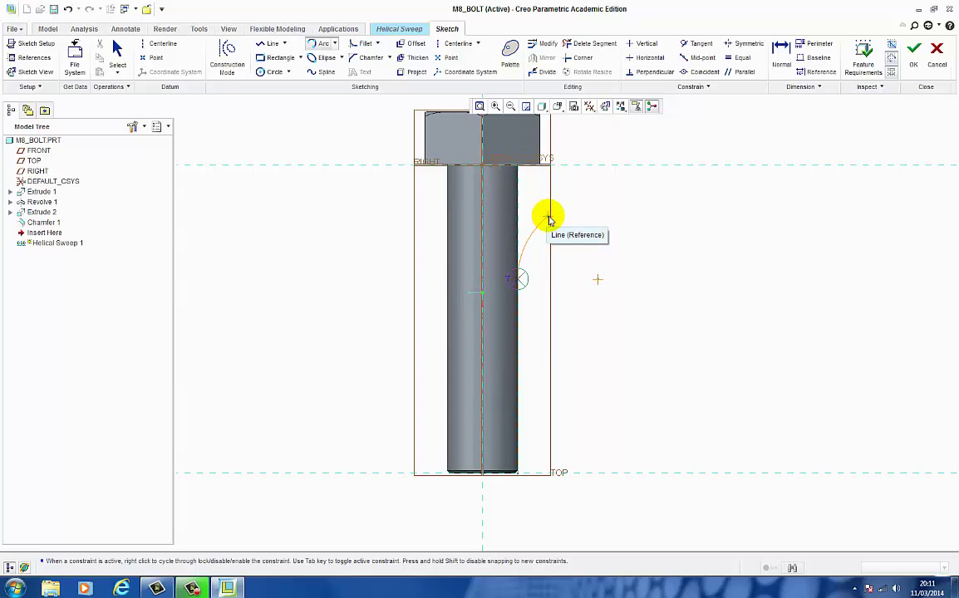
click(541, 217)
middle_click(602, 241)
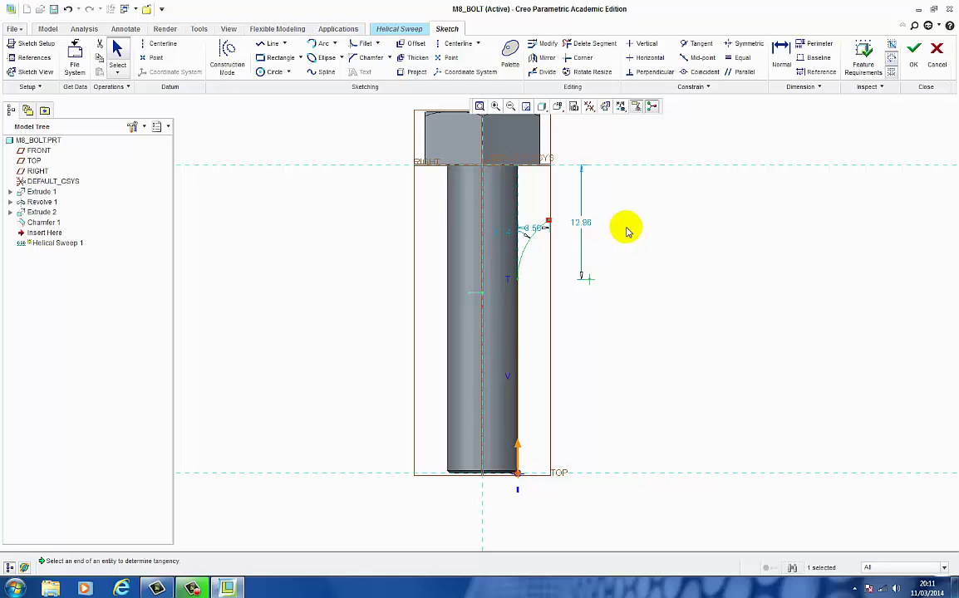
Dimension the vertical line's length and set it to 25 mm
click(782, 57)
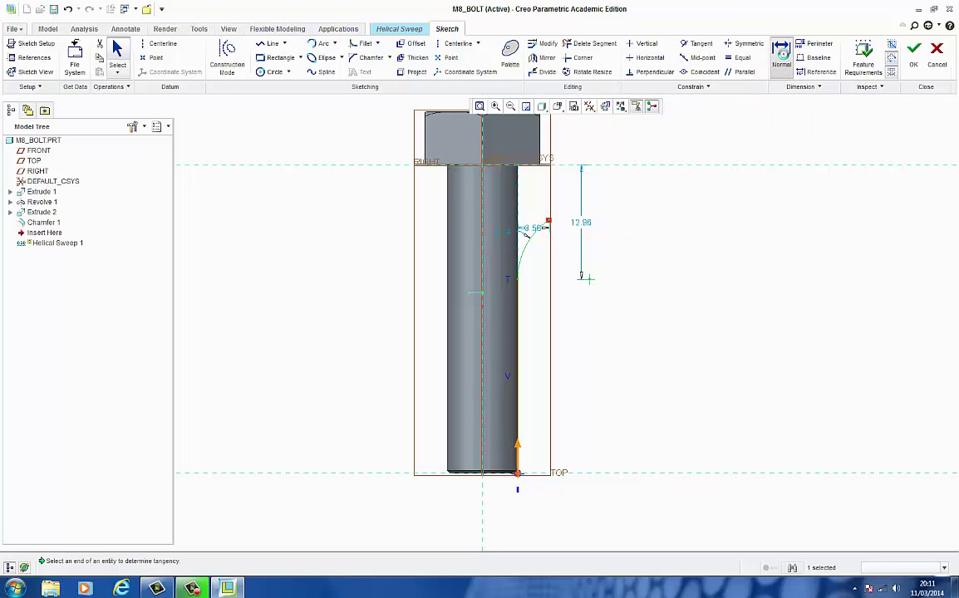
click(518, 343)
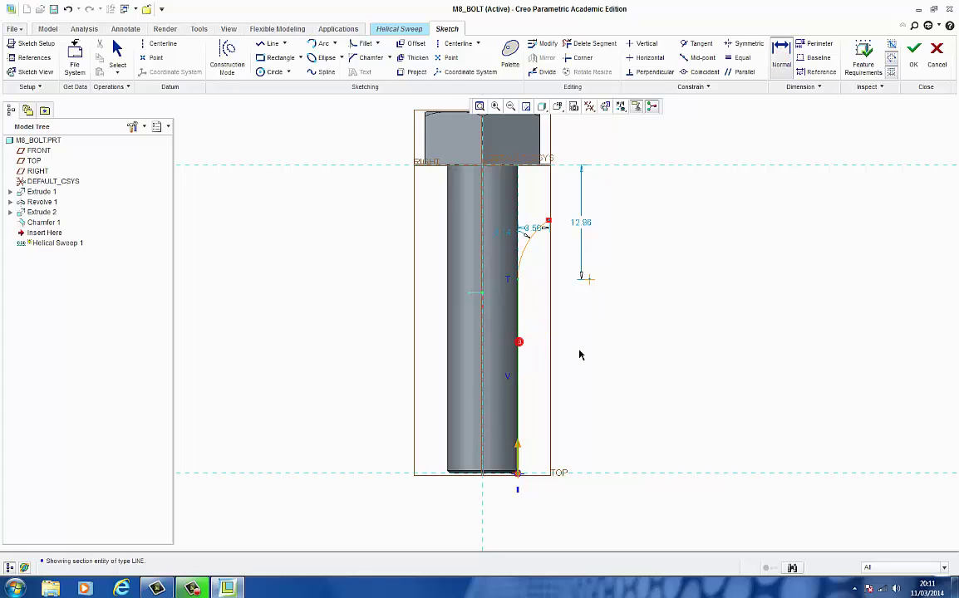
middle_click(579, 352)
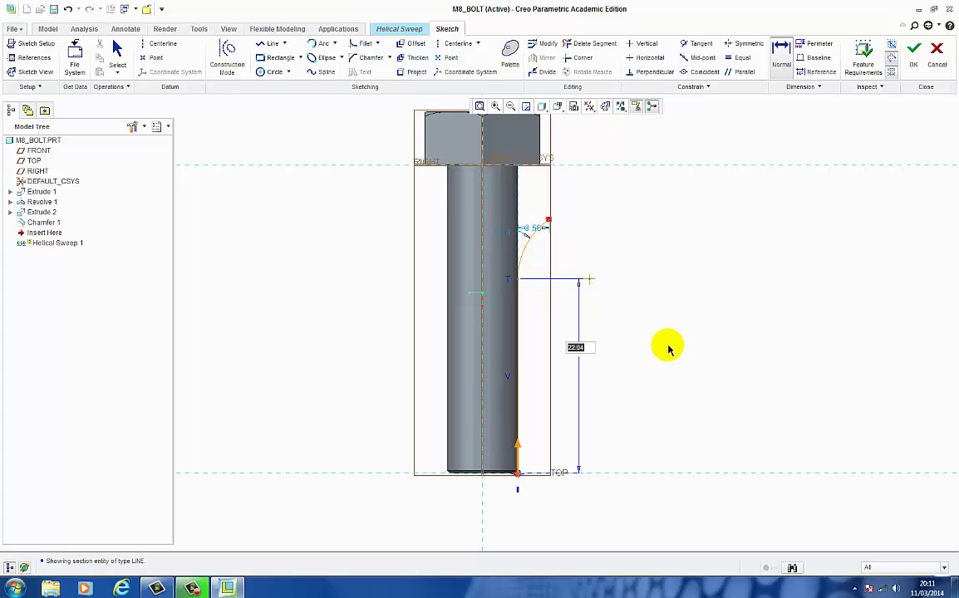
text(25)
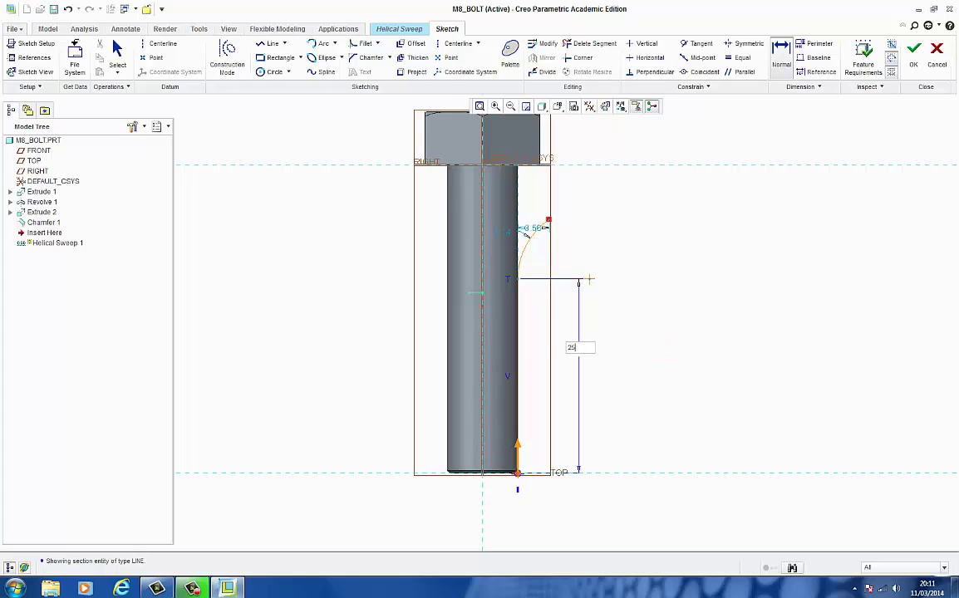
key(Return)
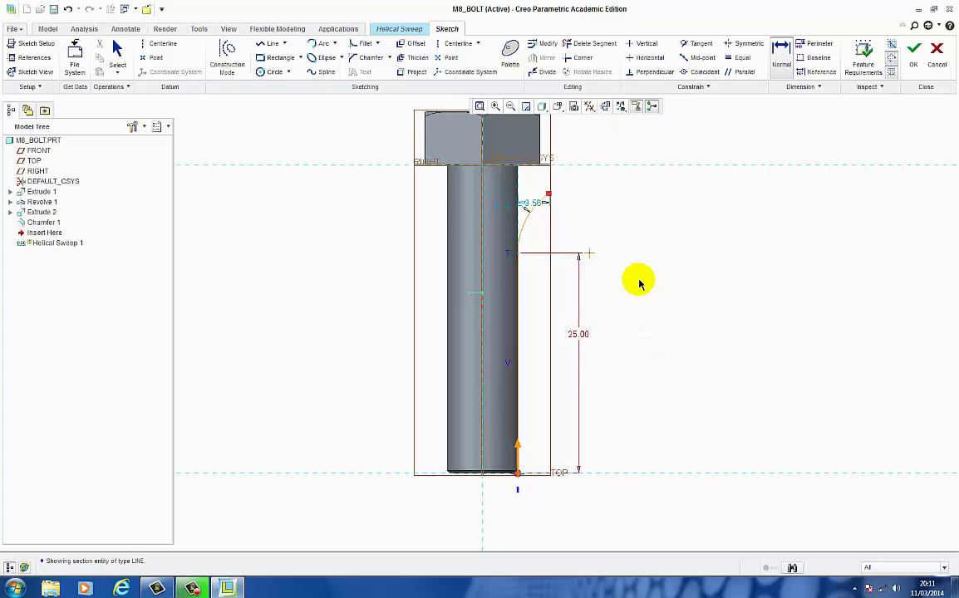
Set the horizontal distance from the shank's side to the arc's outer end to 4 mm
double_click(533, 203)
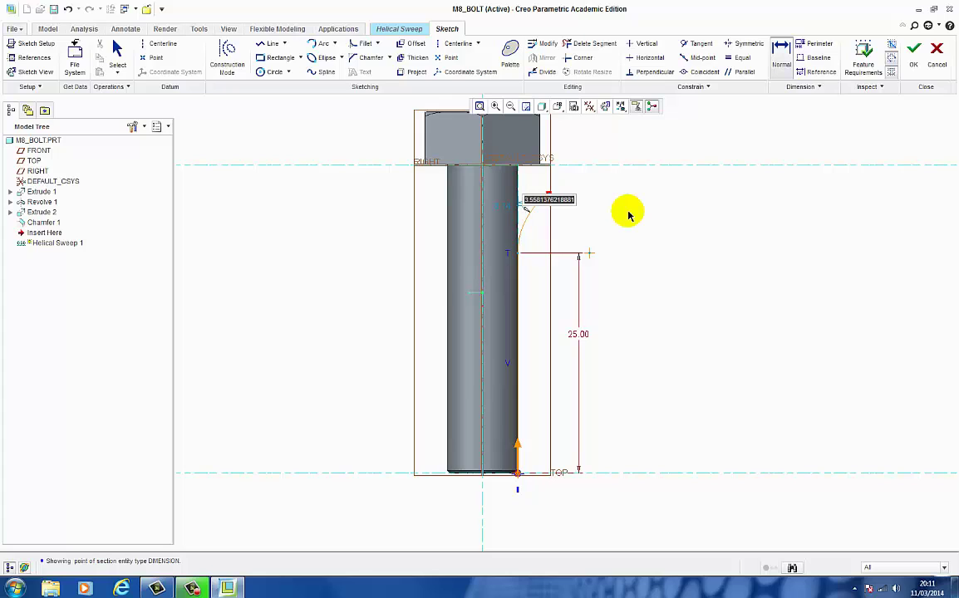
text(4)
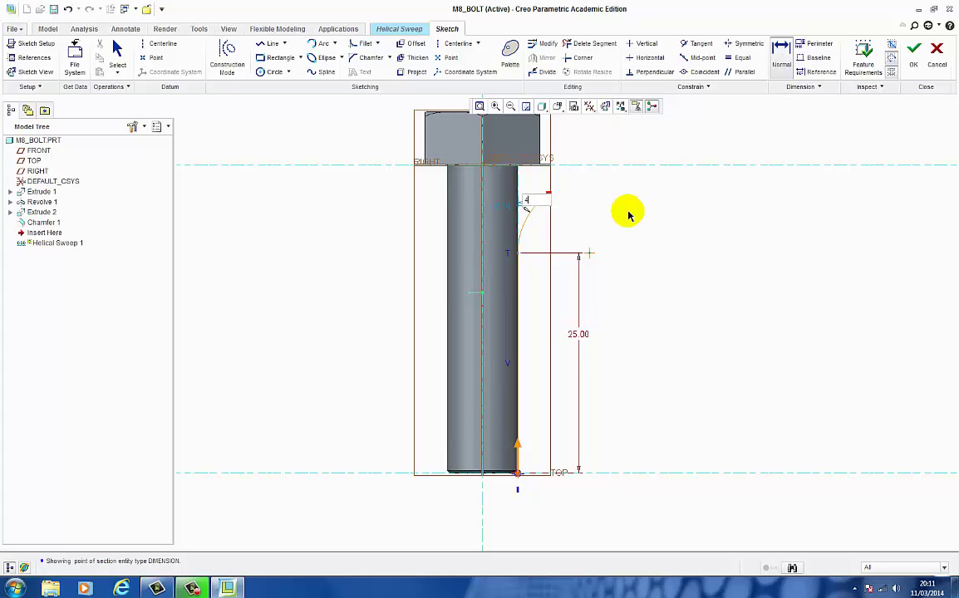
key(Return)
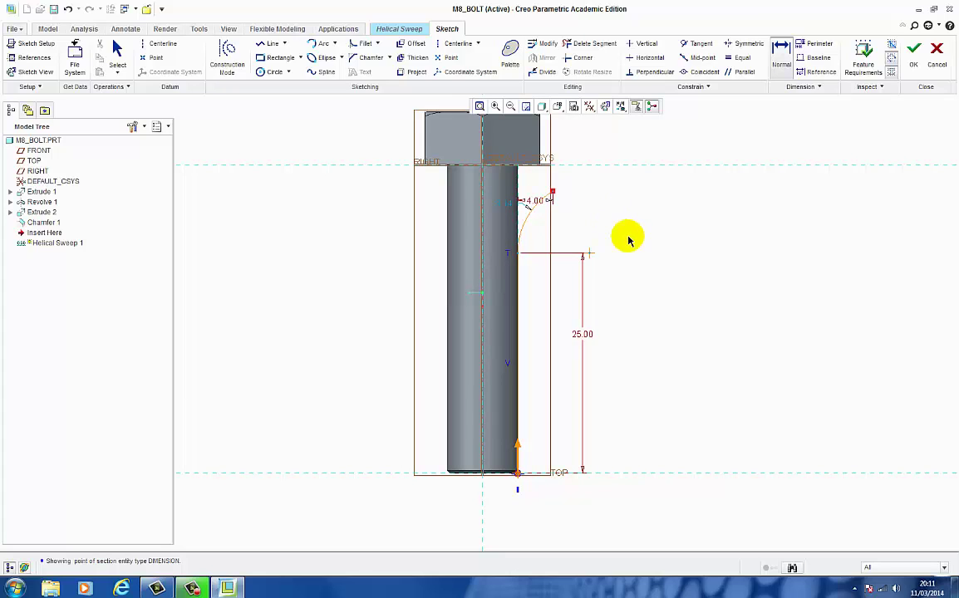
Set the radius of the run-out arc to 10 mm
double_click(506, 205)
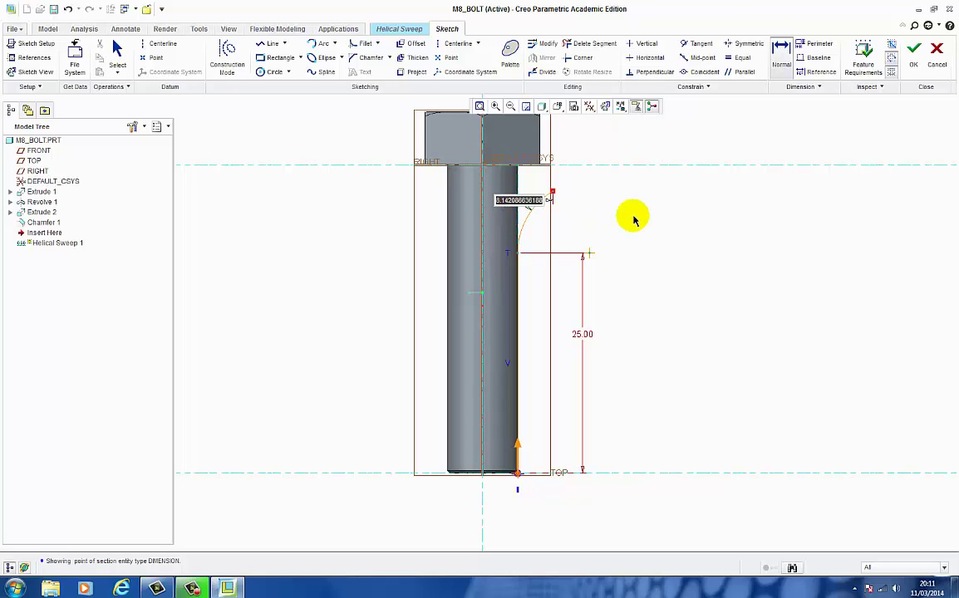
text(45)
key(Return)
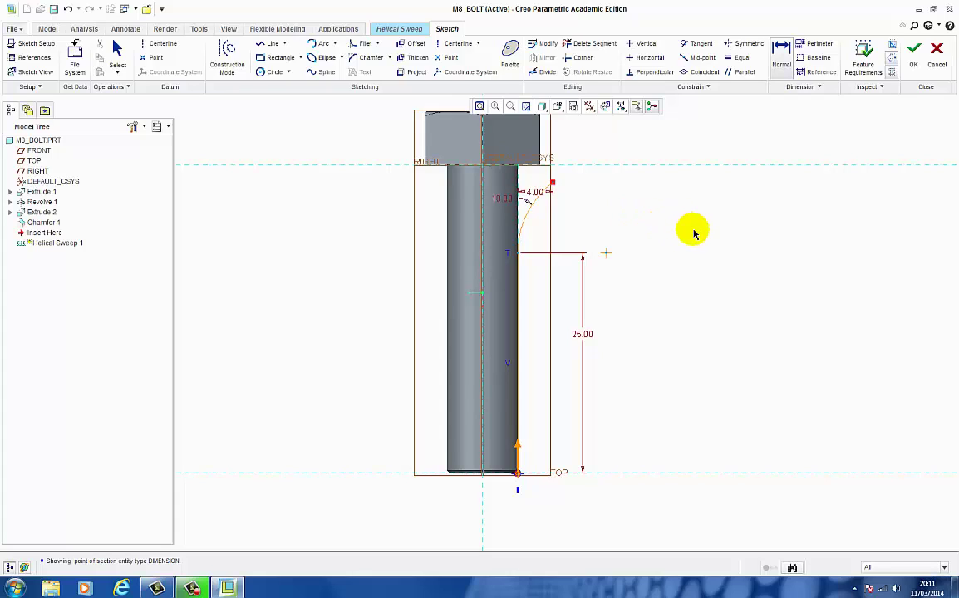
click(695, 234)
middle_click(578, 213)
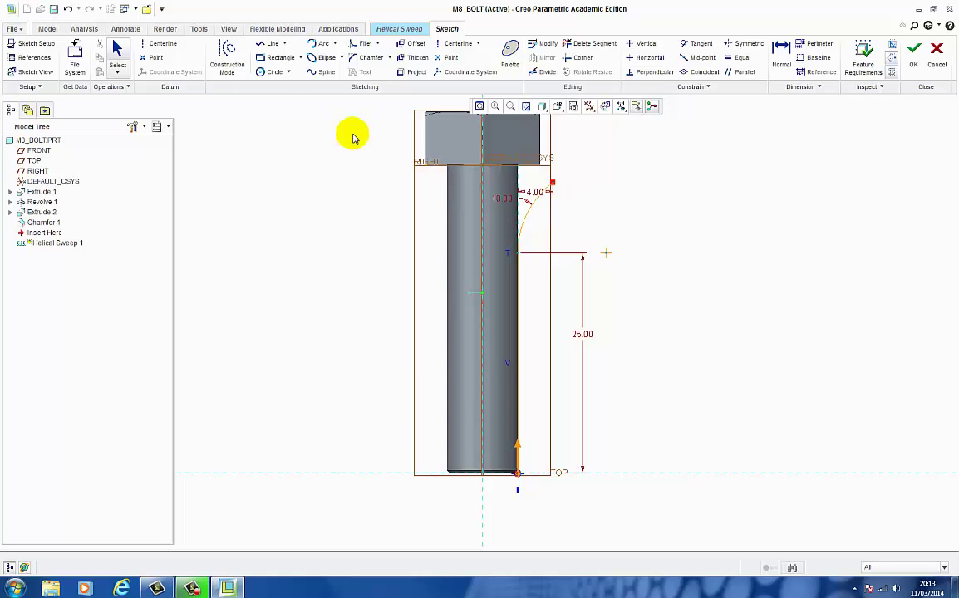
Place an axis of revolution along the shank's vertical centre reference and accept the helix profile sketch
right_click(642, 223)
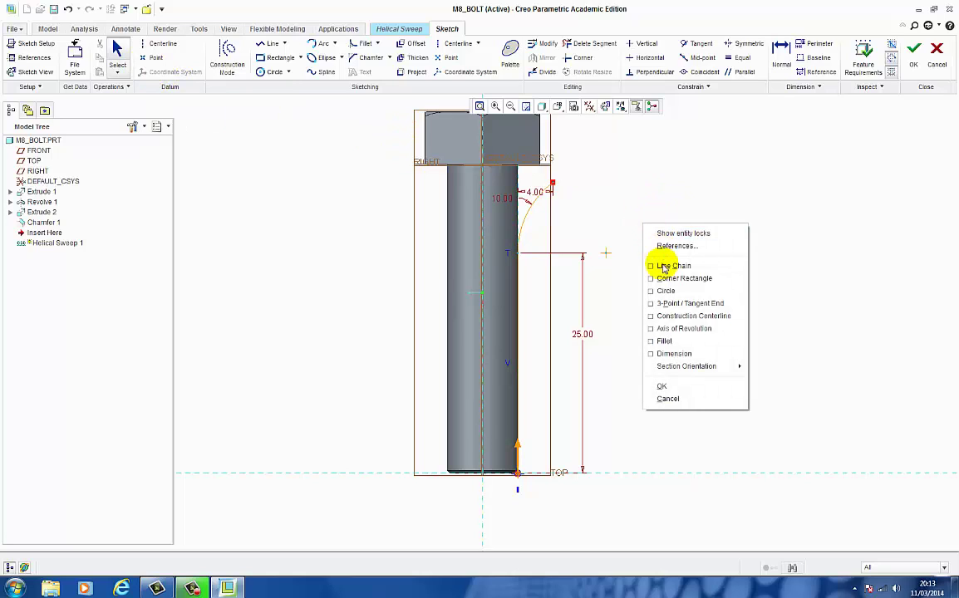
click(671, 329)
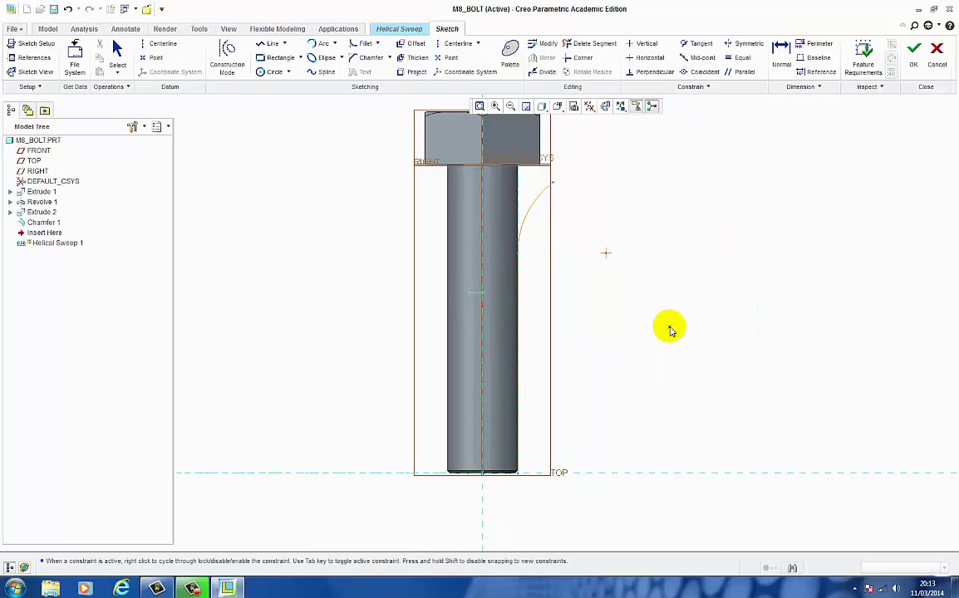
click(485, 285)
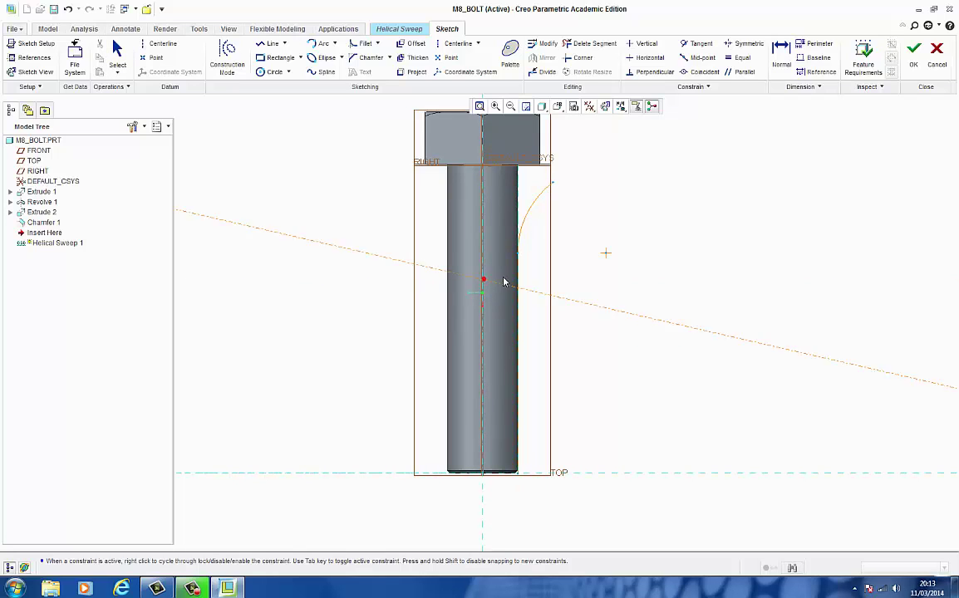
click(484, 205)
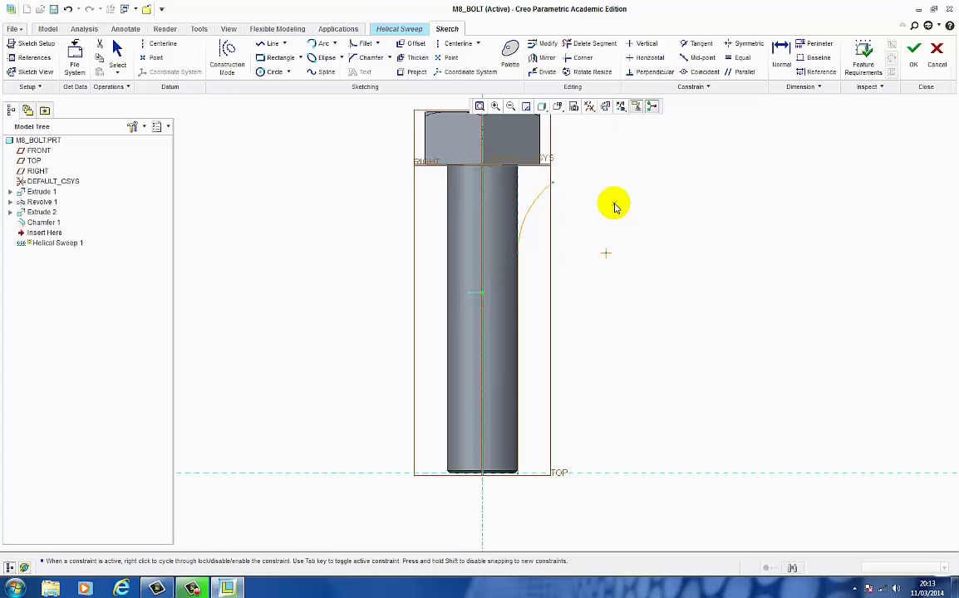
click(913, 53)
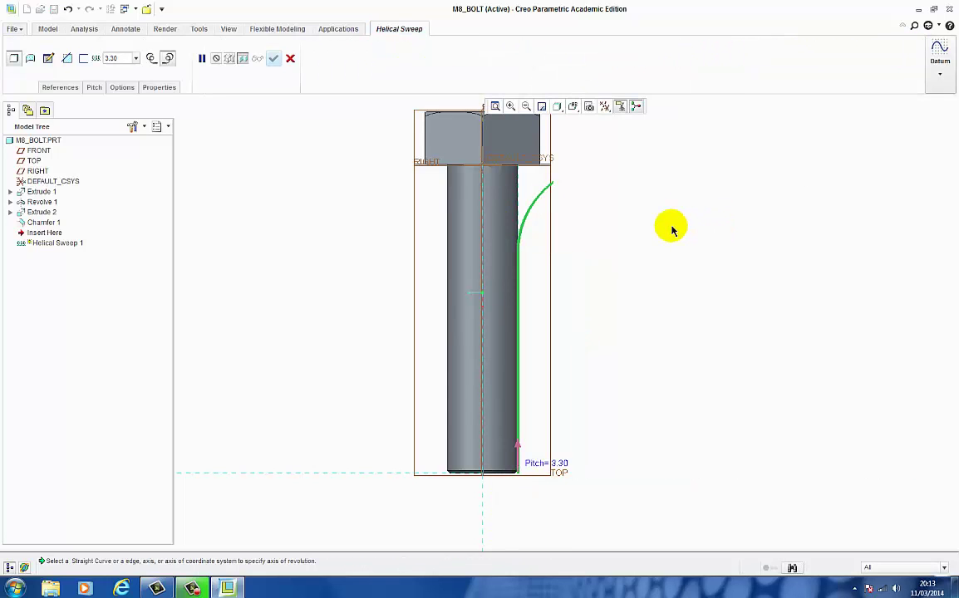
Set the helical sweep's pitch to 1.25 mm
click(124, 58)
click(125, 58)
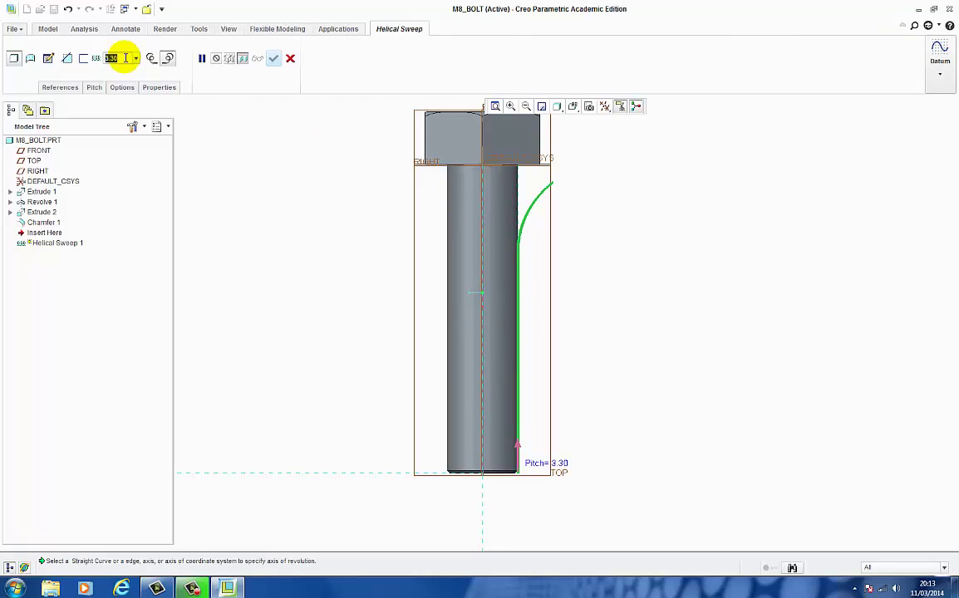
text(1.25)
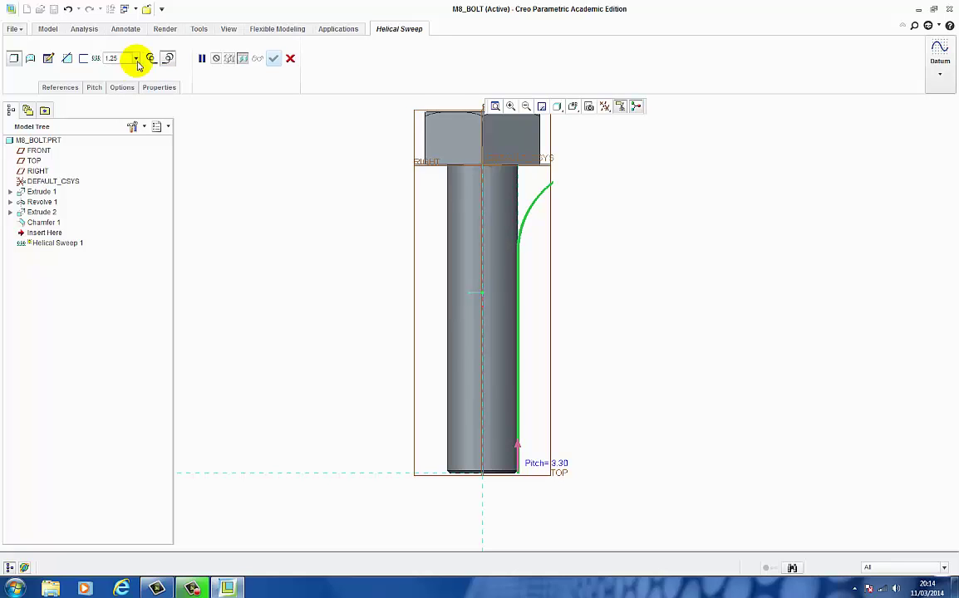
Start the thread's cross-section sketch and add a horizontal centerline about 0.89 mm below the shank's end face
click(48, 59)
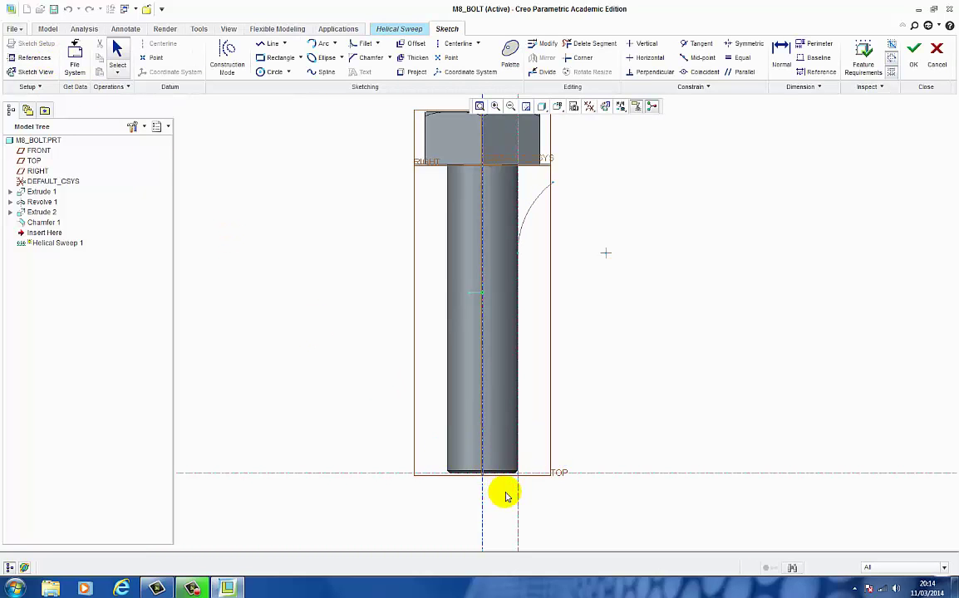
scroll(510, 505, down, 5)
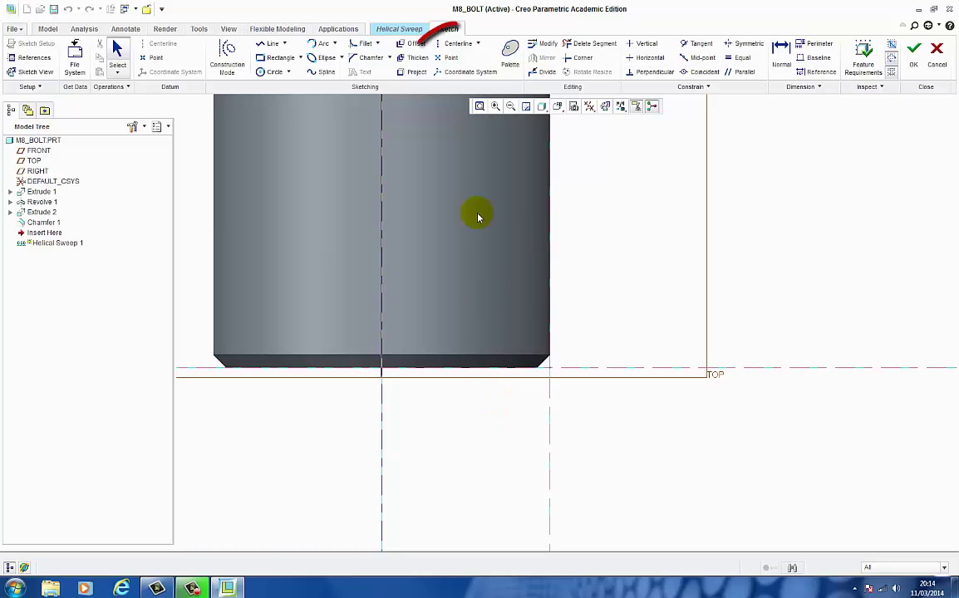
click(457, 45)
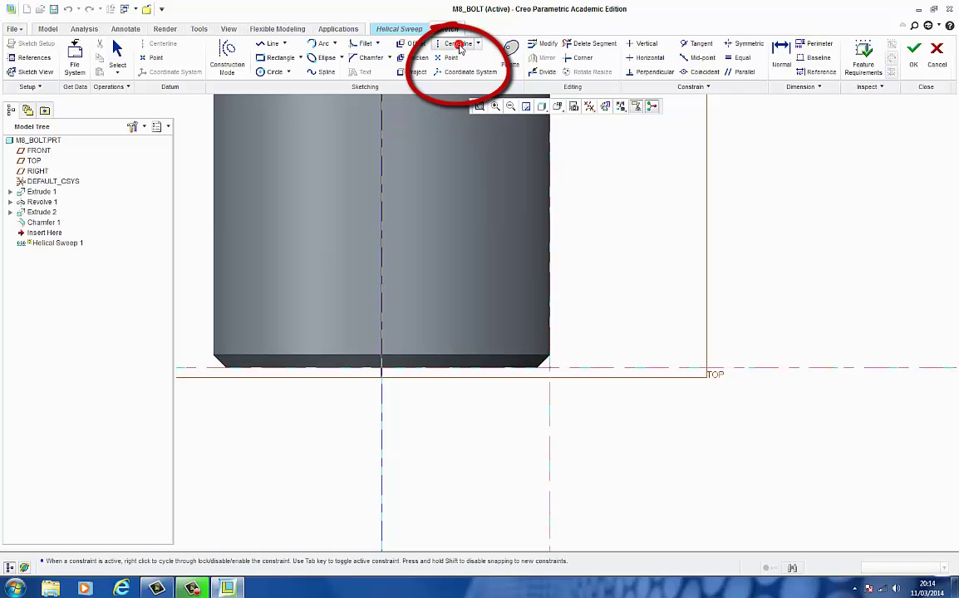
click(550, 407)
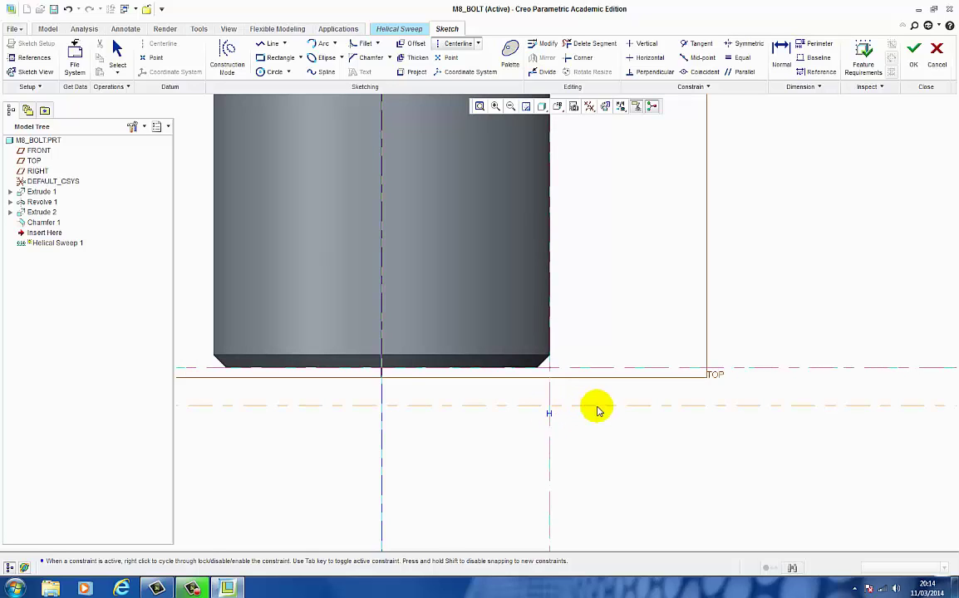
click(643, 406)
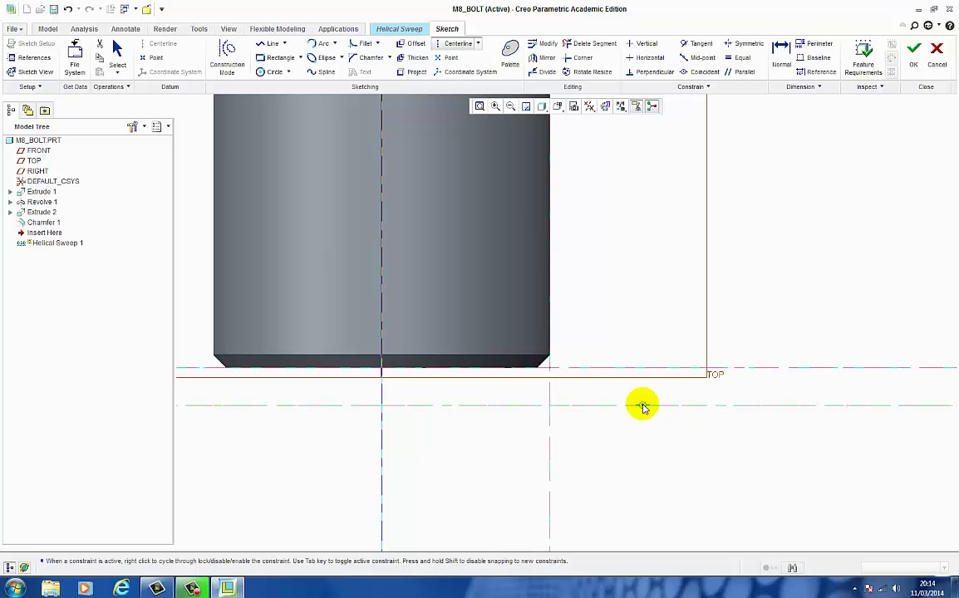
Sketch a closed triangle from the side and end-face references' intersection, with its roughly 55° apex on the centerline inward and its base along the side reference
click(269, 47)
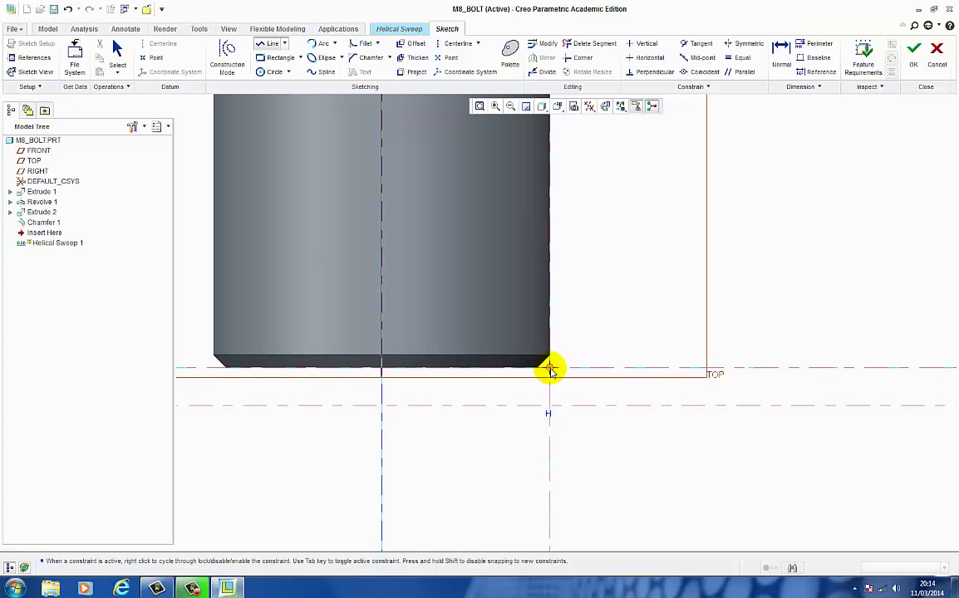
click(550, 368)
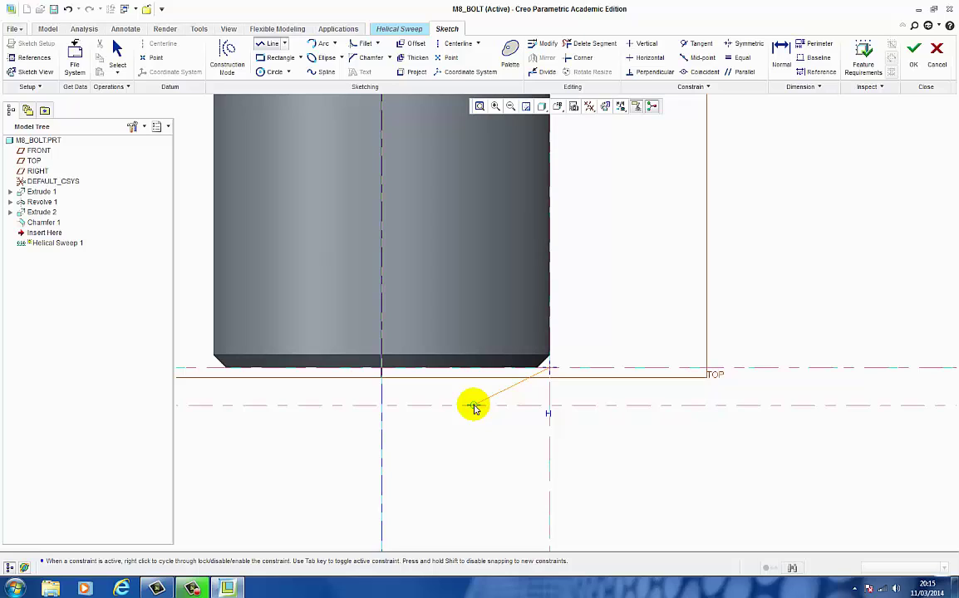
click(473, 405)
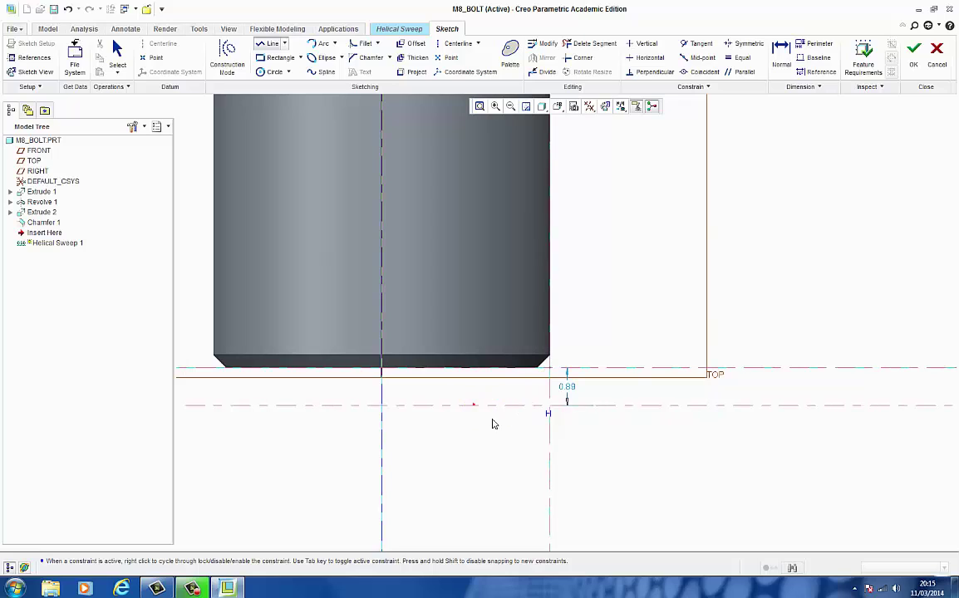
click(550, 448)
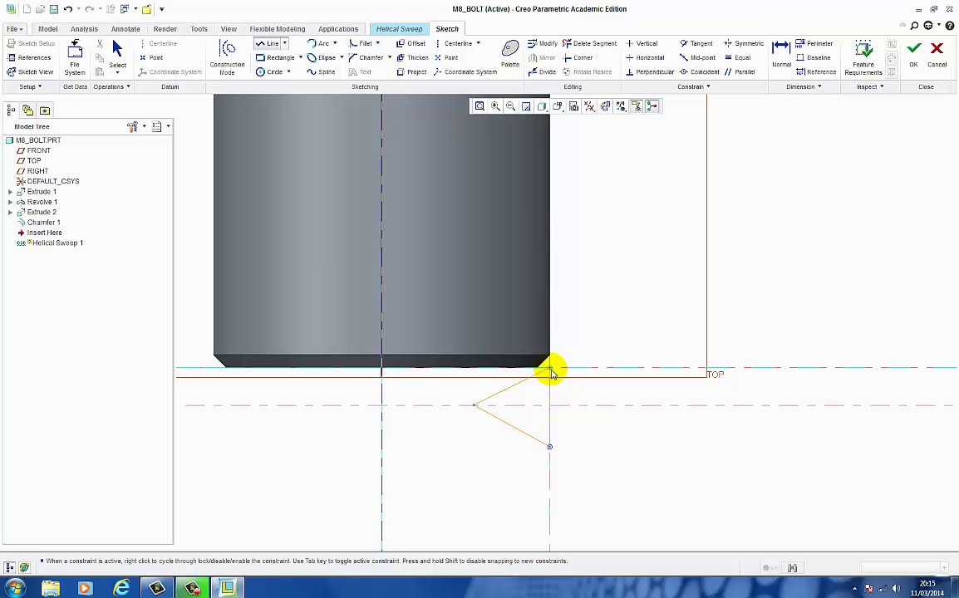
click(550, 370)
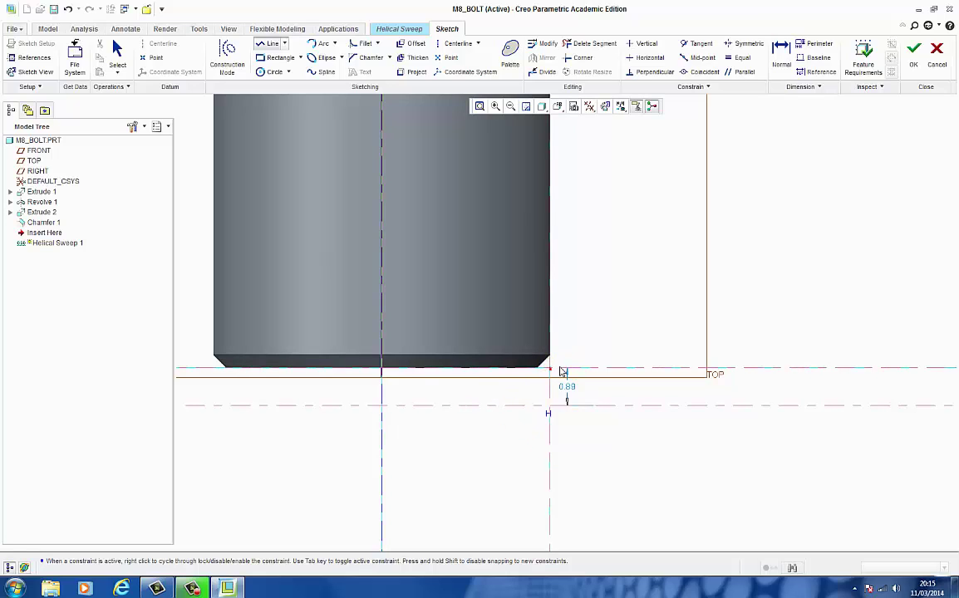
middle_click(608, 335)
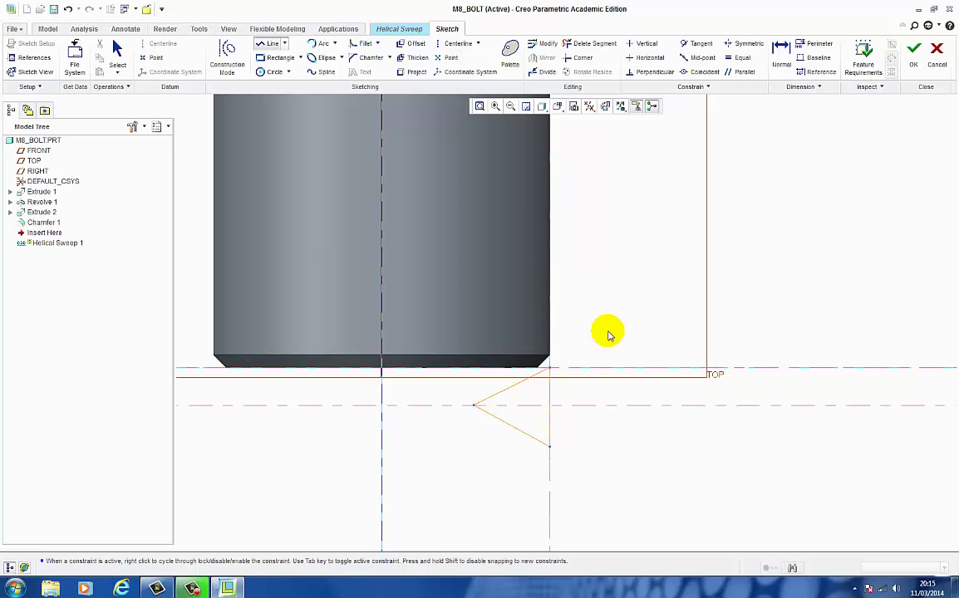
middle_click(607, 335)
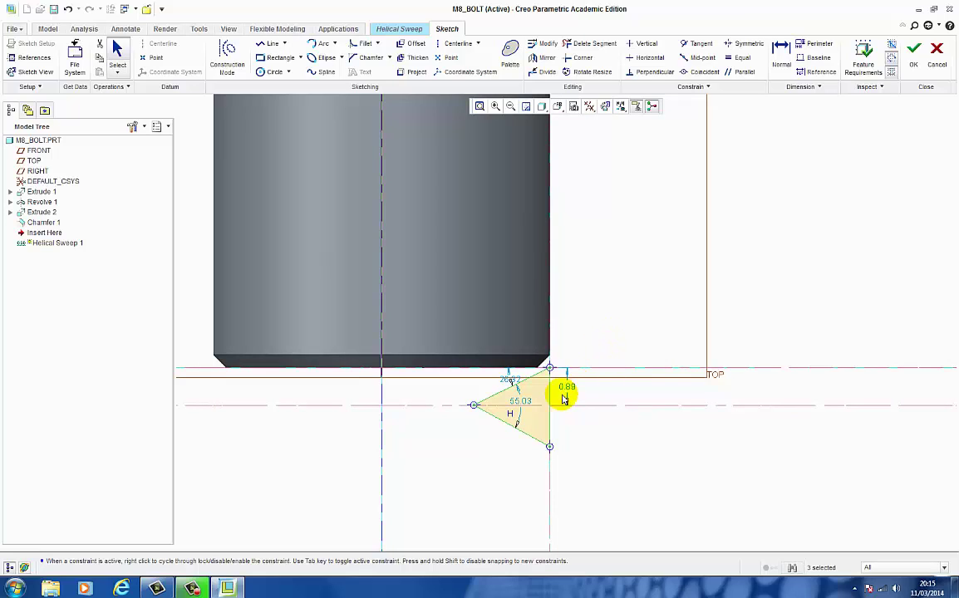
Set the triangle's apex angle to 60 degrees
double_click(521, 405)
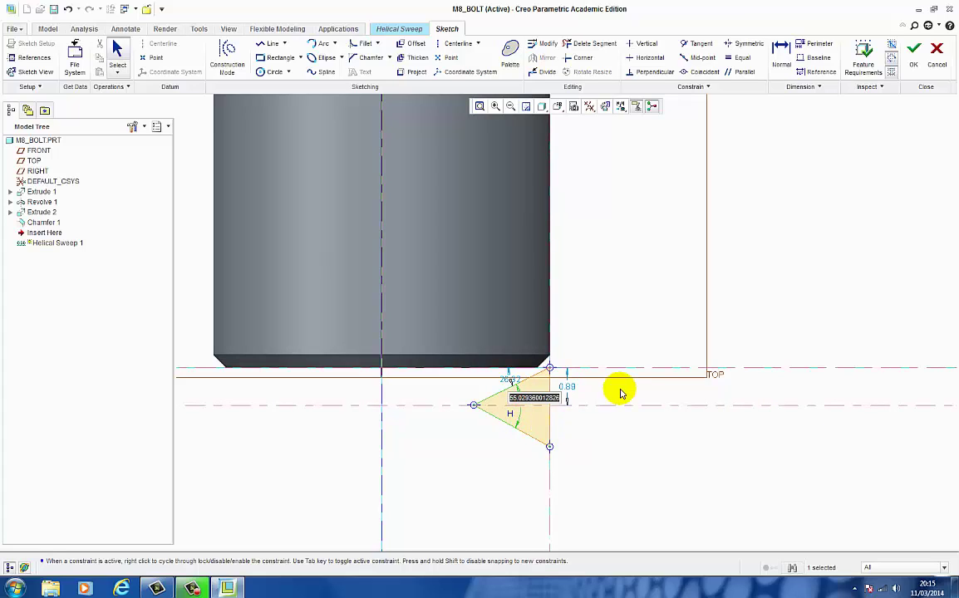
text(60)
key(Return)
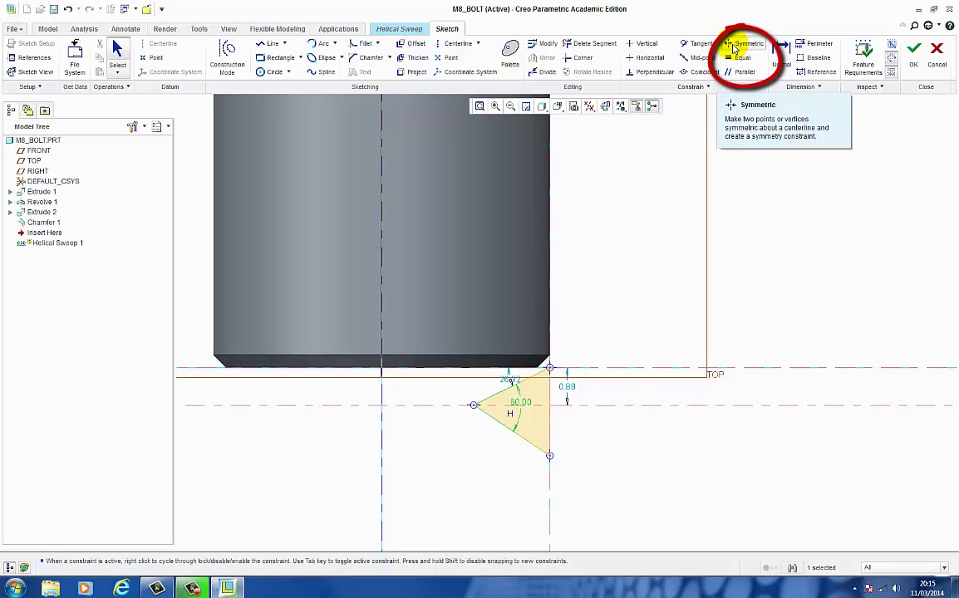
Make the triangle's two outer vertices symmetric about the horizontal centerline
click(735, 48)
click(550, 368)
click(550, 456)
click(614, 407)
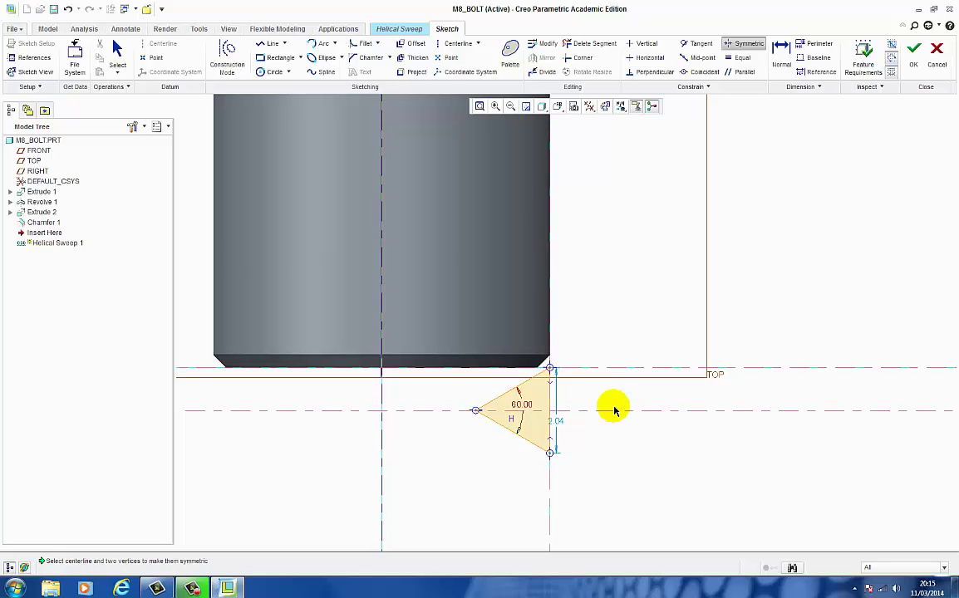
middle_click(611, 427)
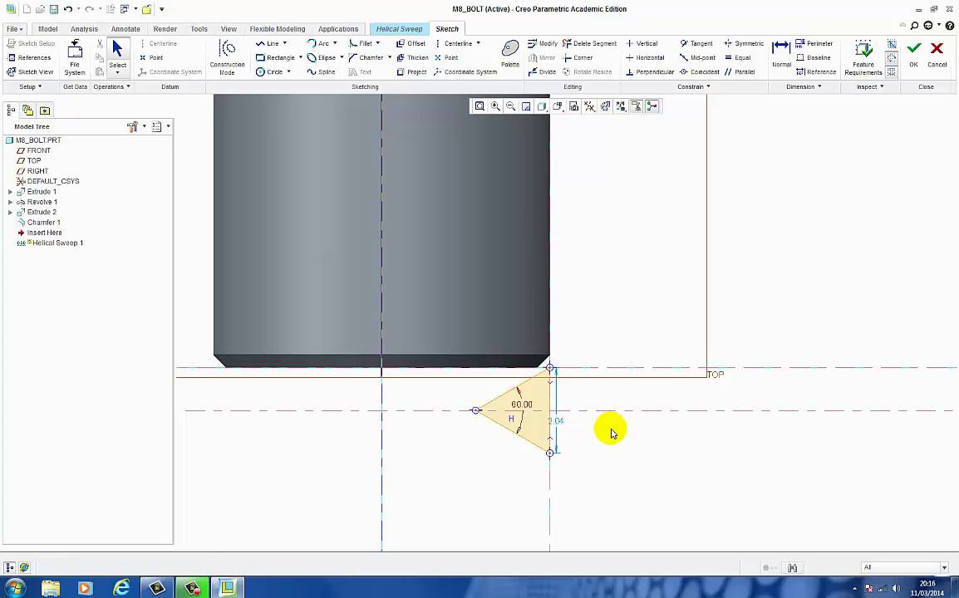
Set the length of the triangle's vertical side to 1.2 mm and accept the cross-section sketch
double_click(561, 426)
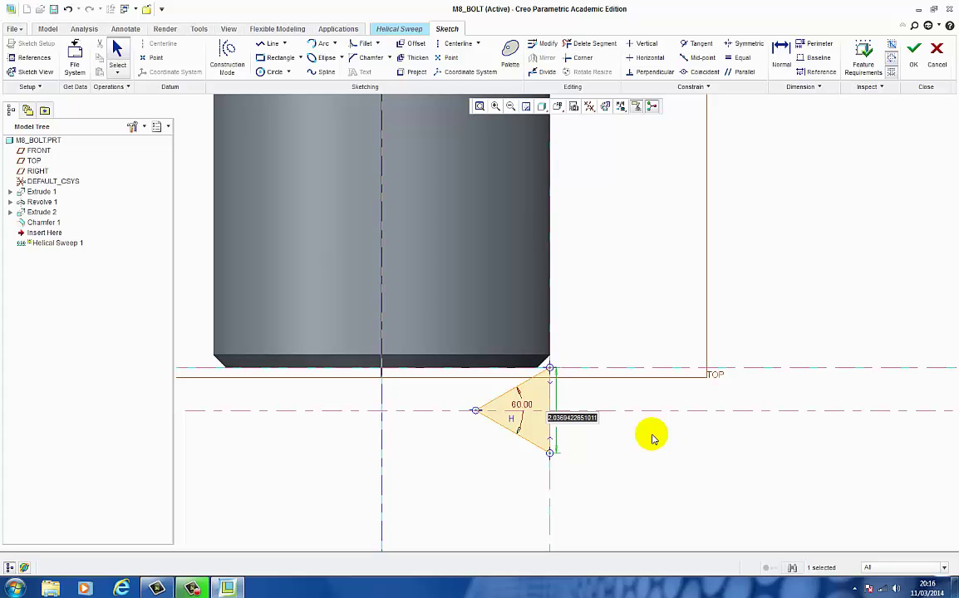
text(1.2)
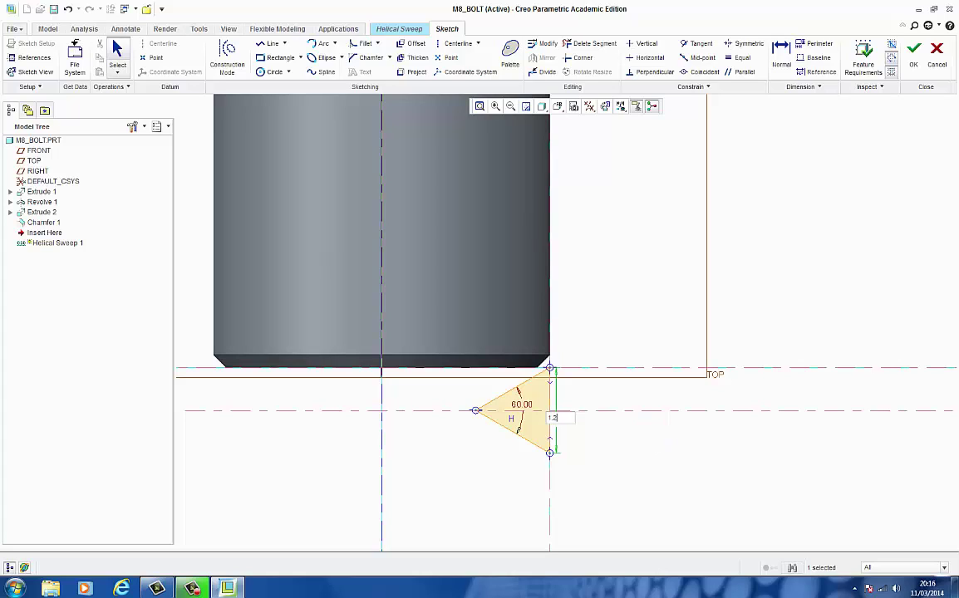
key(Return)
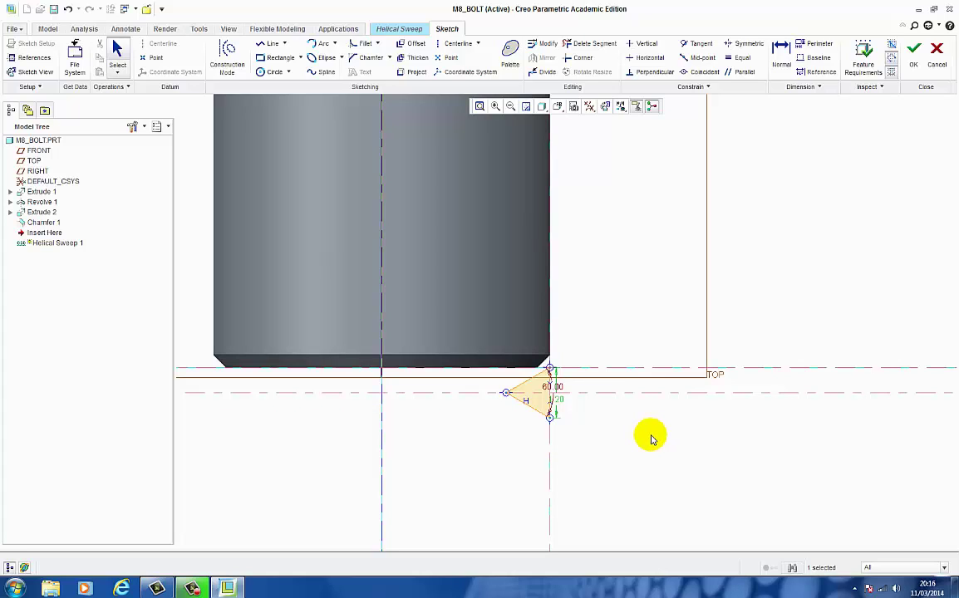
click(650, 438)
scroll(650, 437, up, 5)
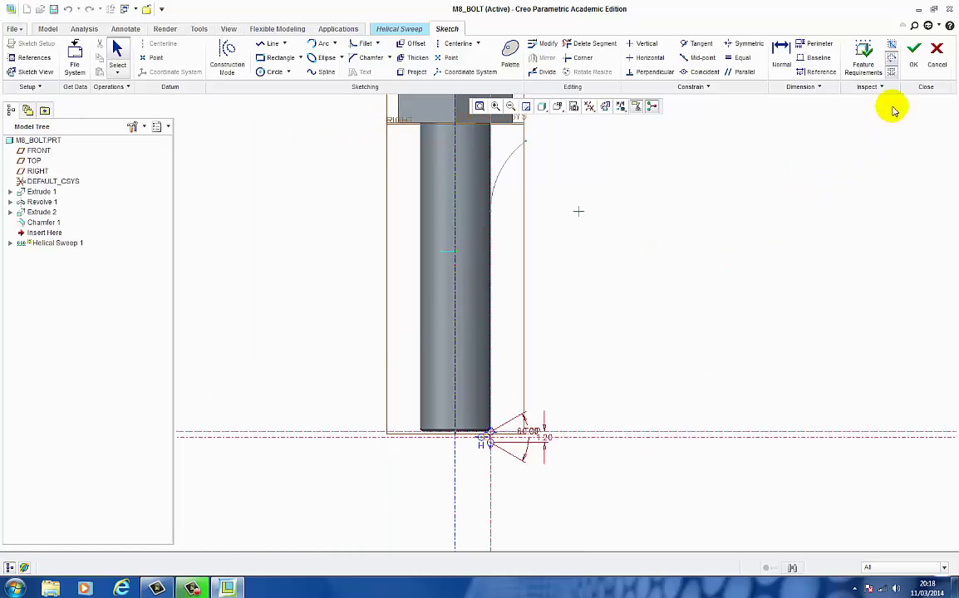
click(912, 60)
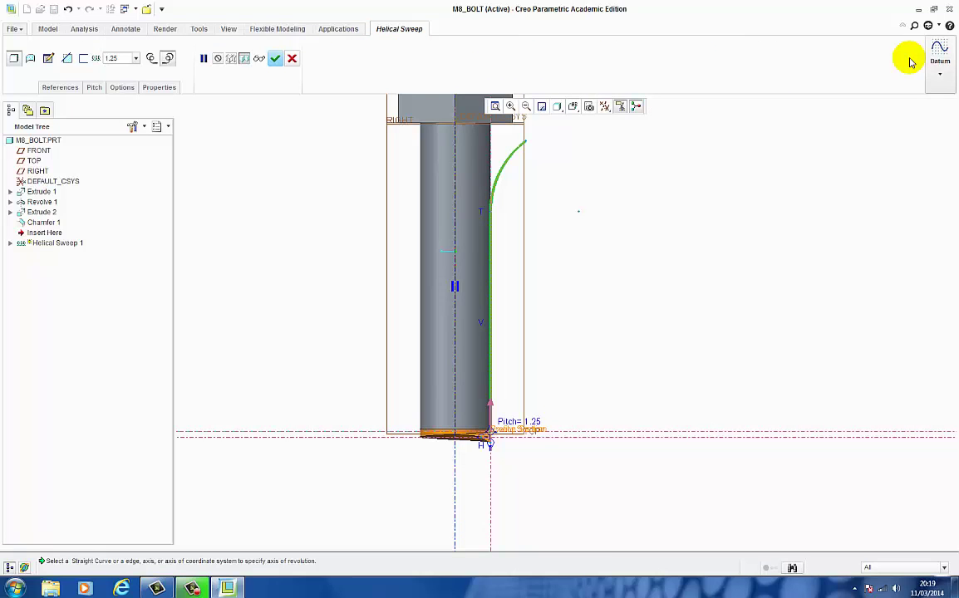
Switch the helical sweep to remove material and complete the thread cut on the shank
click(69, 60)
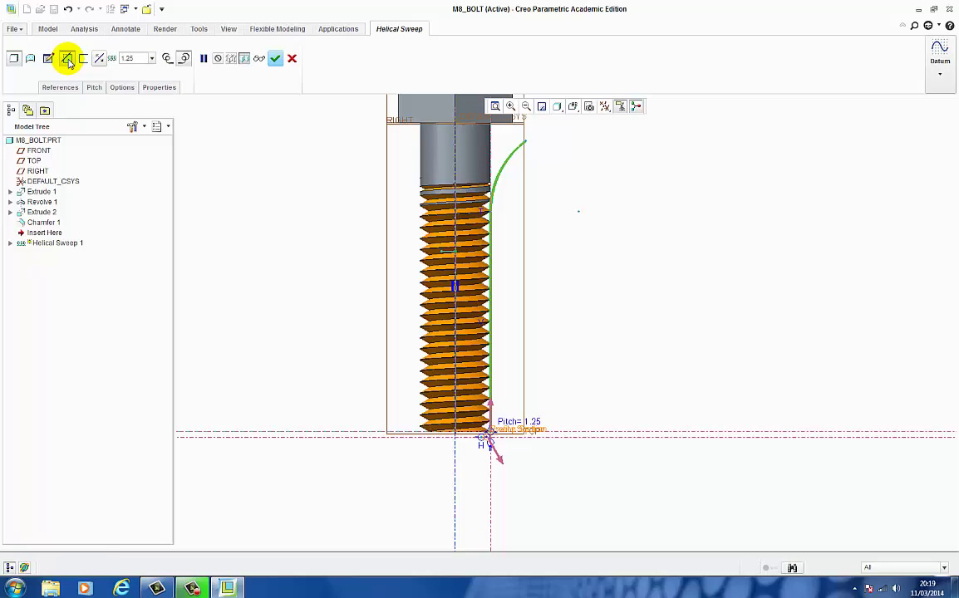
click(275, 59)
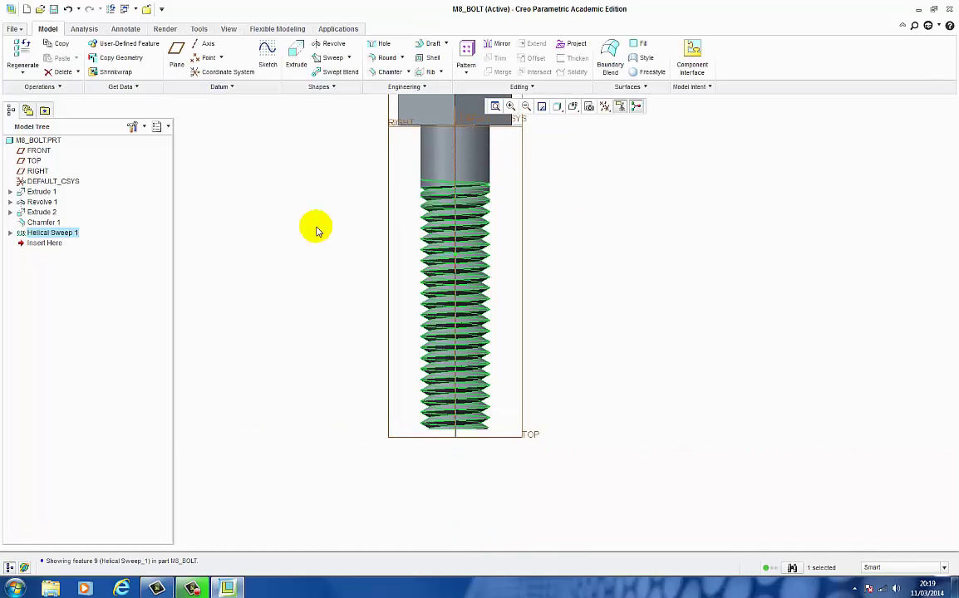
click(315, 231)
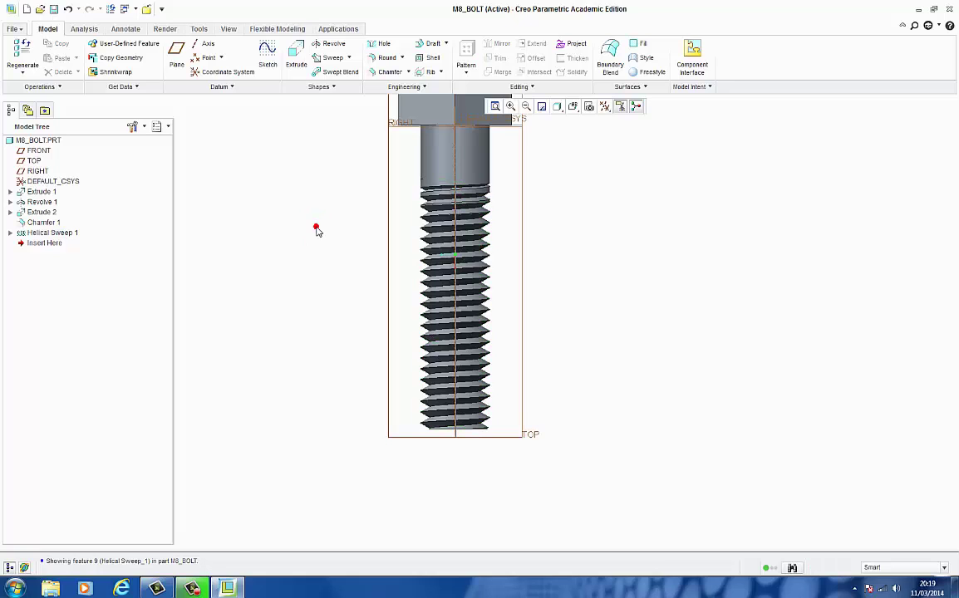
scroll(331, 343, down, 3)
scroll(344, 321, up, 3)
middle_drag(345, 321, 618, 364)
scroll(515, 337, down, 2)
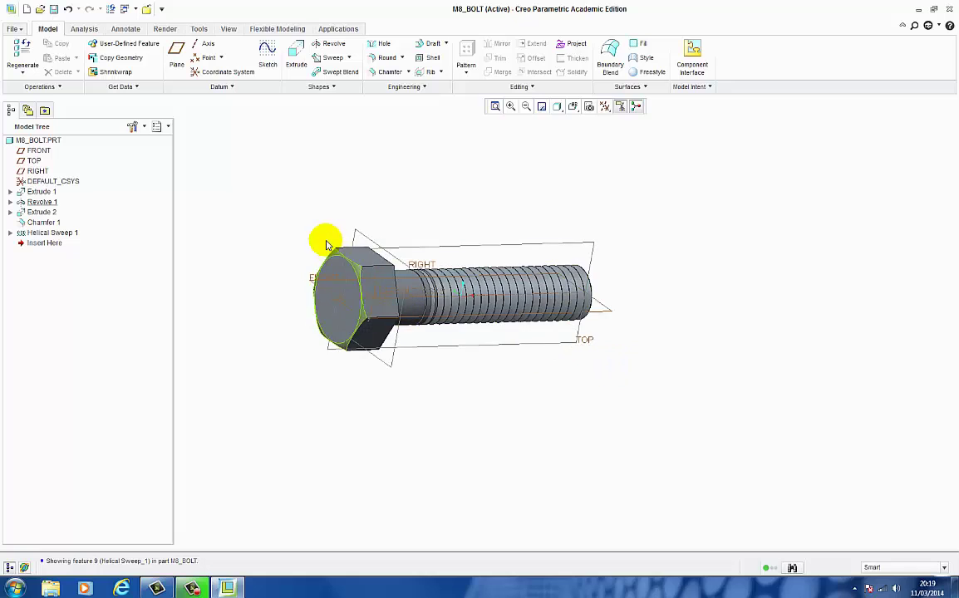